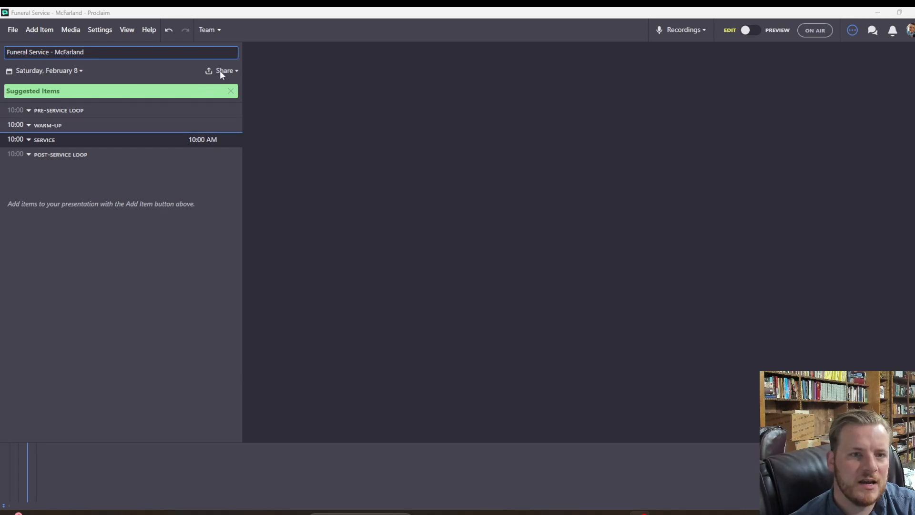
left_click(52, 70)
left_click(89, 126)
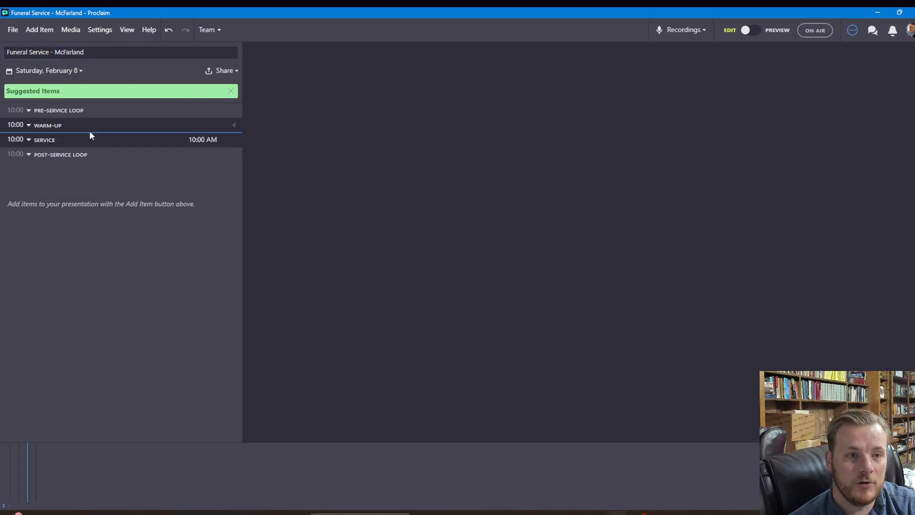
left_click(197, 140)
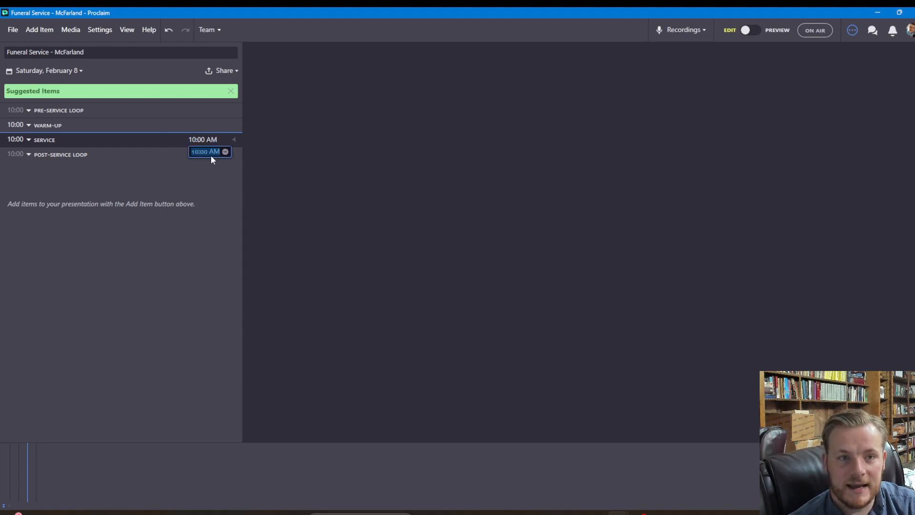
left_click(270, 182)
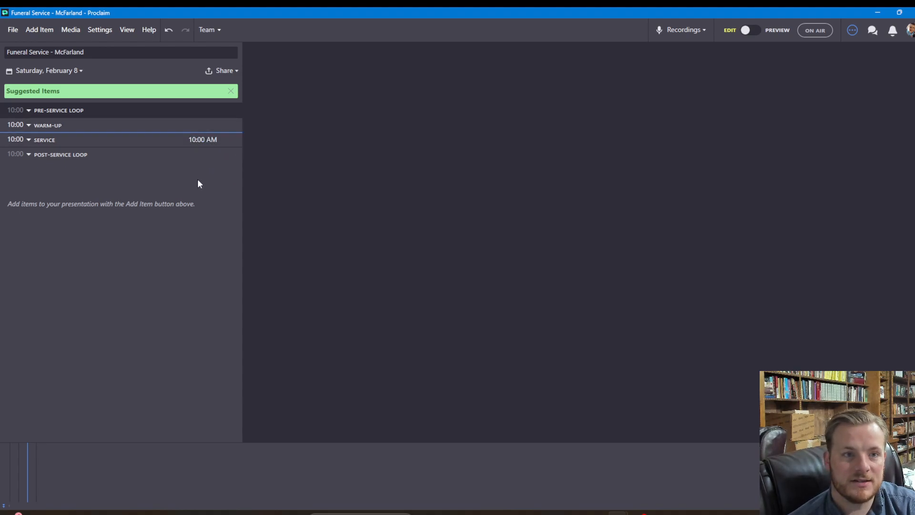
Add an Image Slideshow item to the pre-service loop, cancelling the one-photo import attempt
left_click(47, 36)
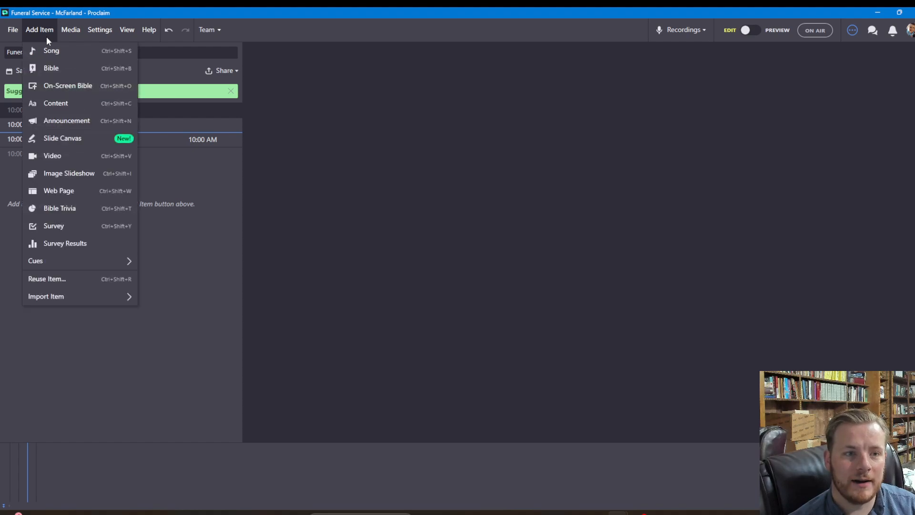
left_click(83, 174)
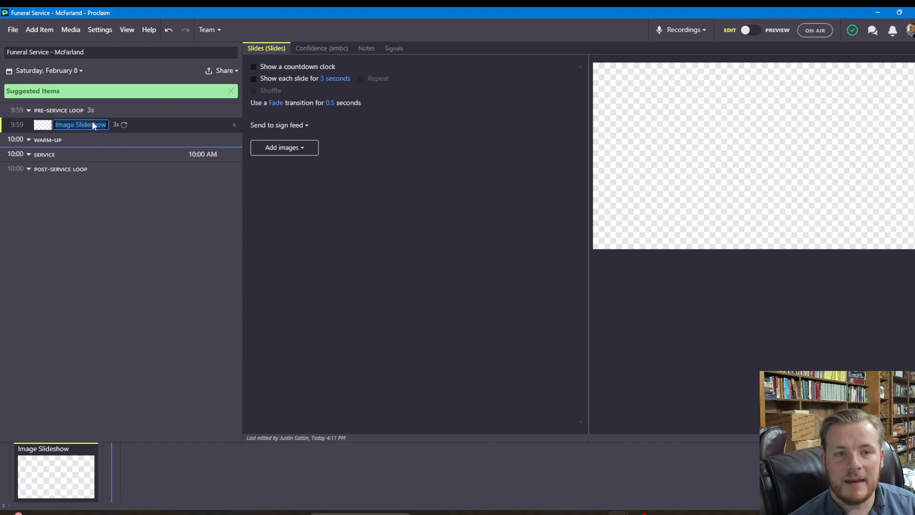
left_click(295, 152)
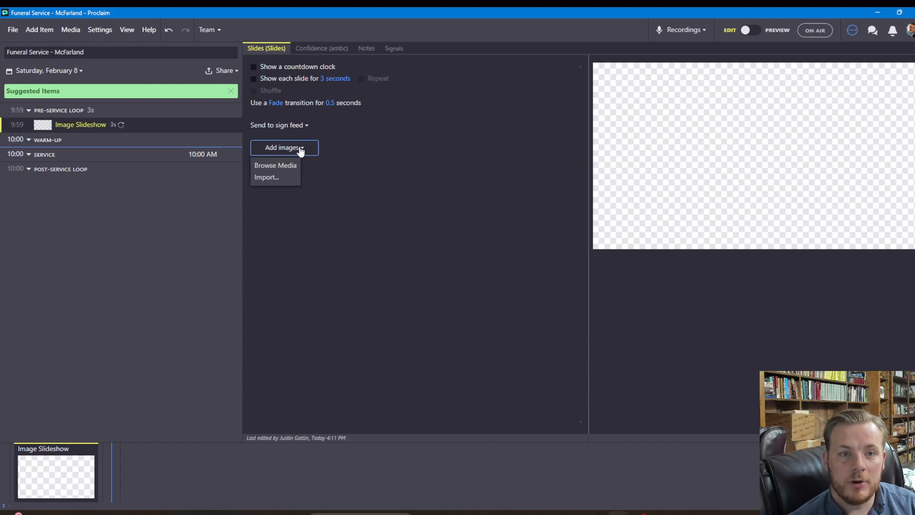
left_click(284, 179)
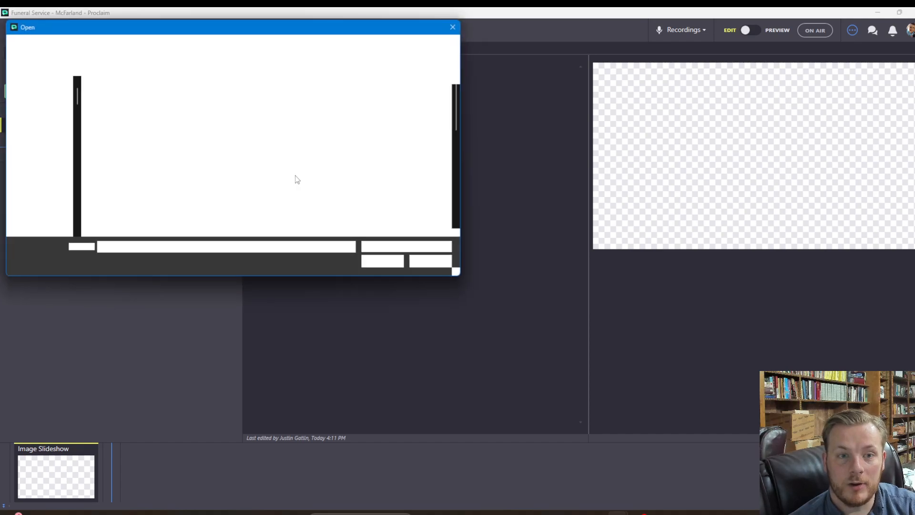
left_click(183, 130)
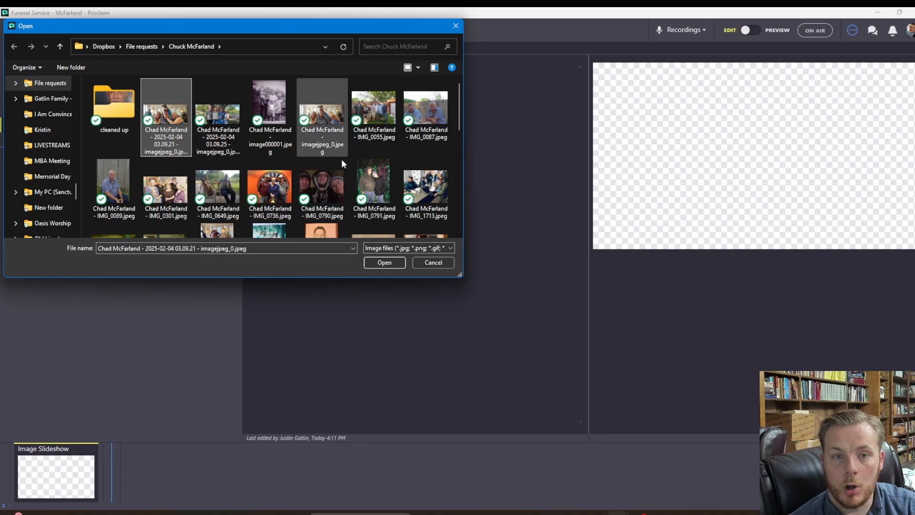
left_click(380, 263)
left_click(440, 223)
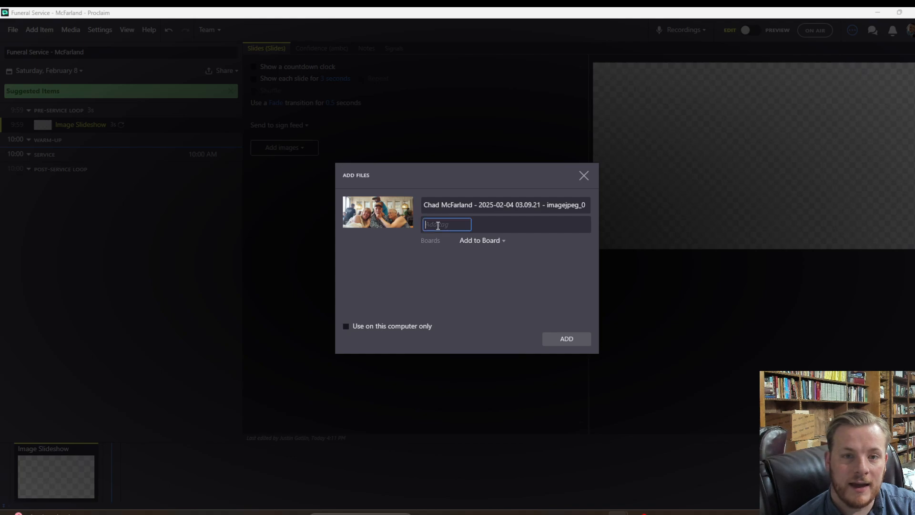
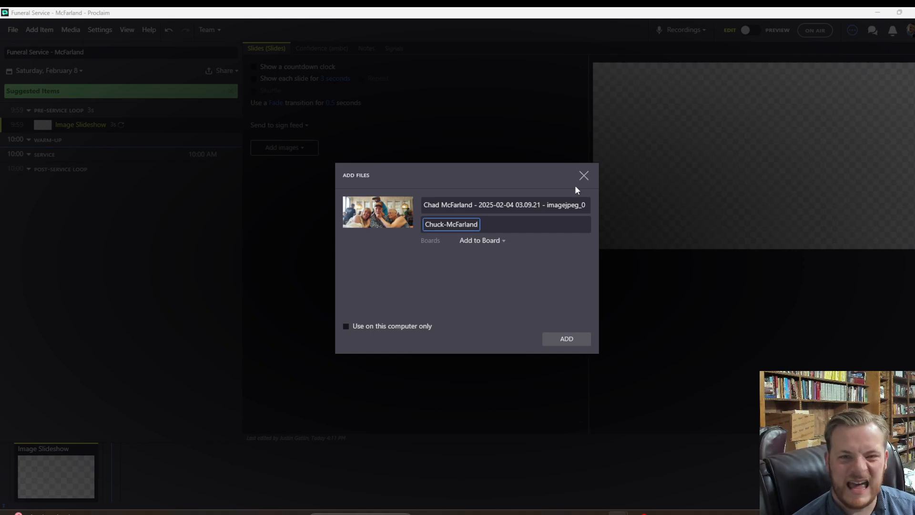
left_click(585, 177)
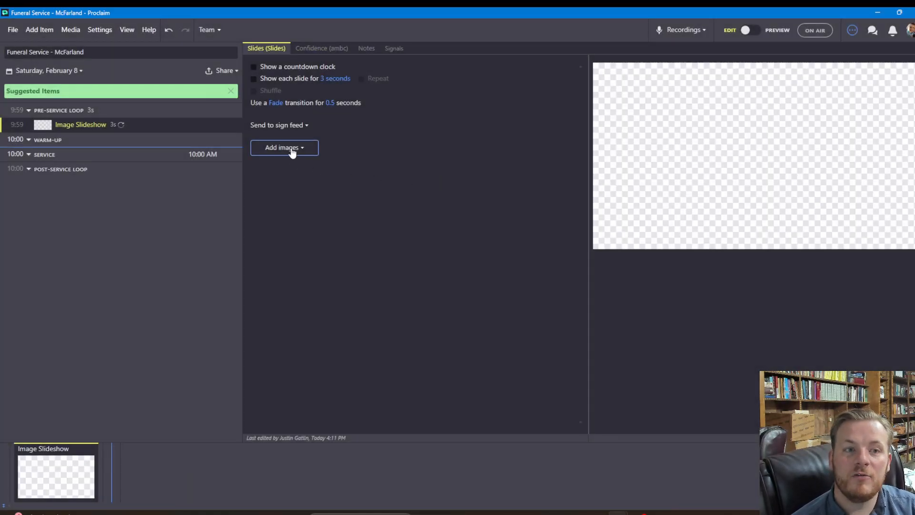
Browse the media library's uploaded funeral photos, briefly checking the dog photo's options
left_click(292, 152)
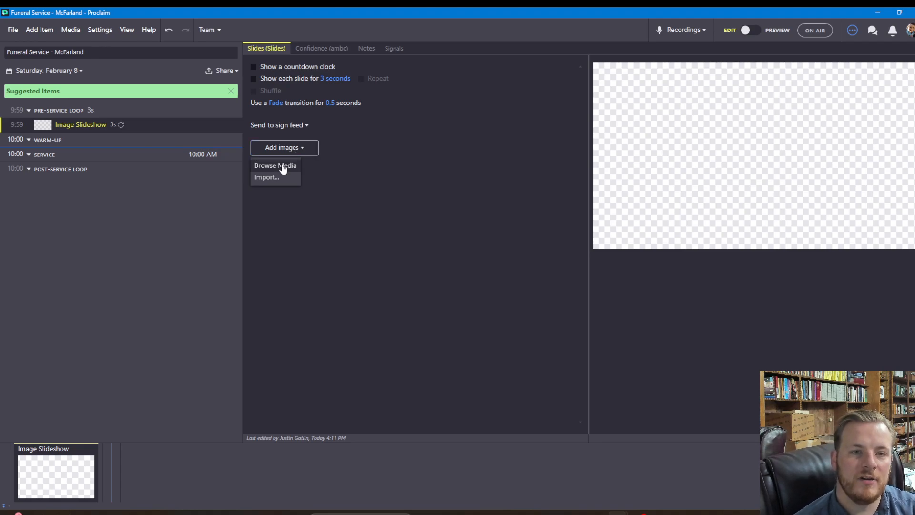
left_click(283, 167)
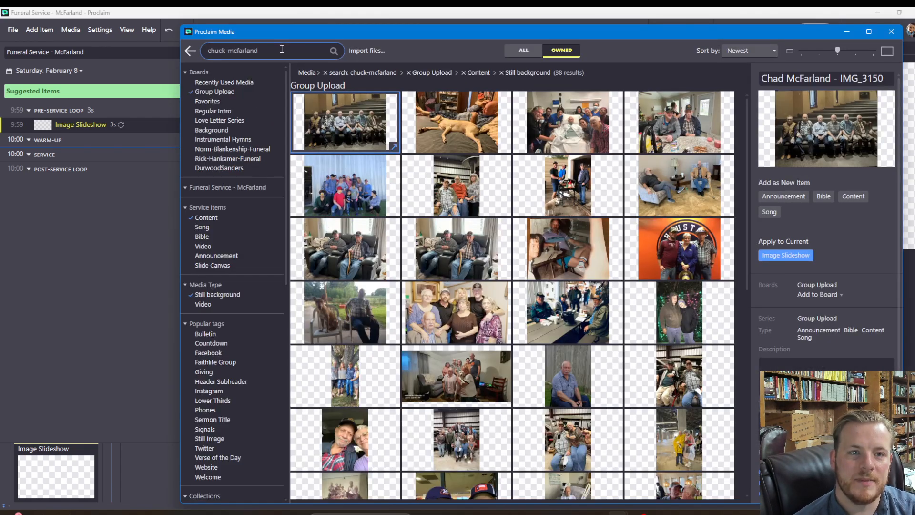
left_click_drag(281, 50, 211, 51)
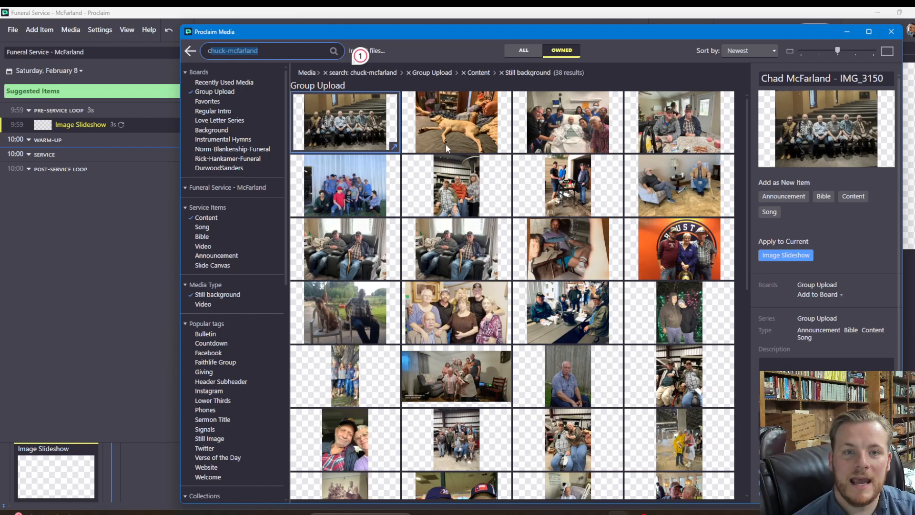
left_click(428, 144)
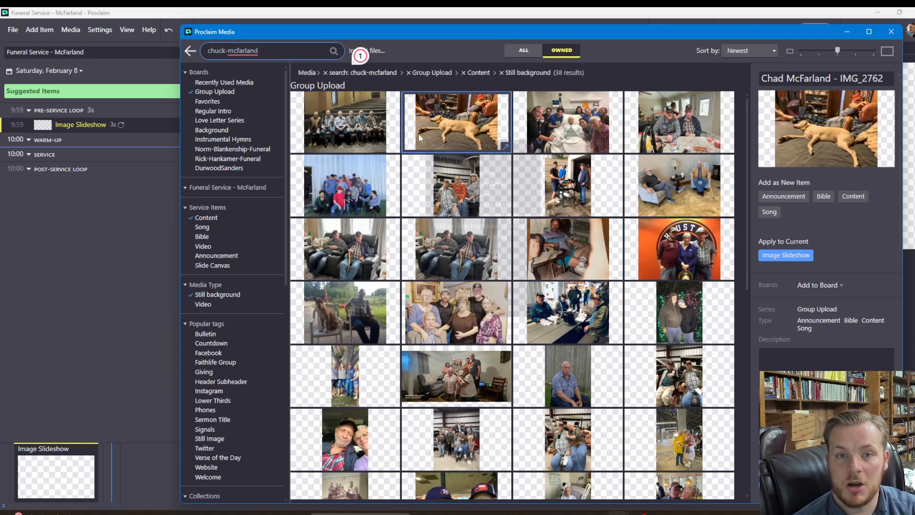
right_click(427, 142)
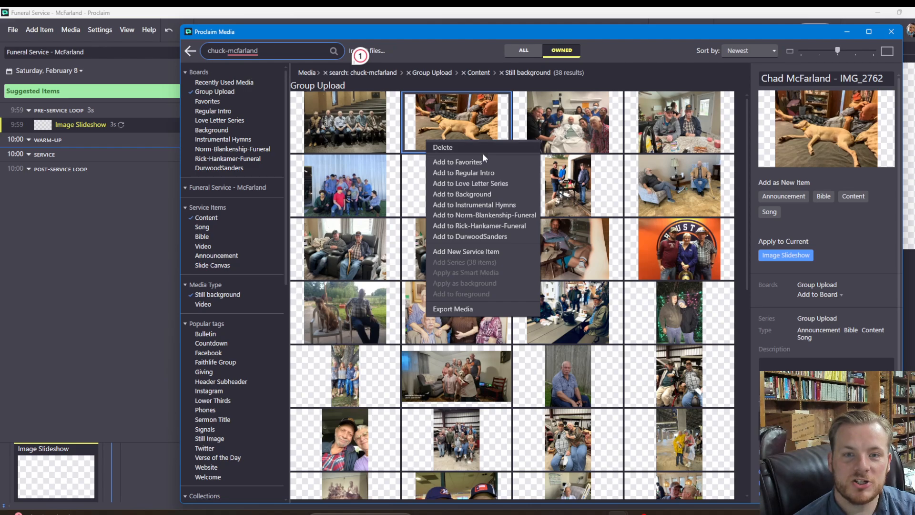
left_click(755, 130)
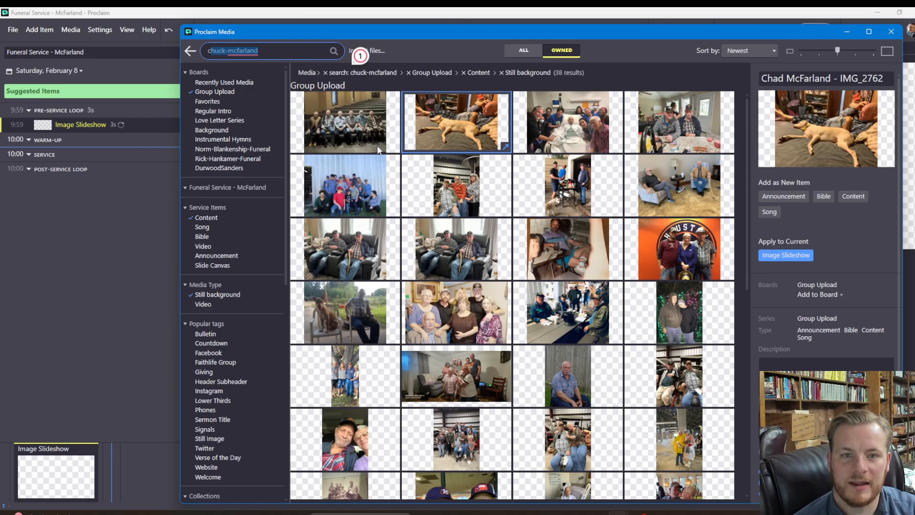
Multi-select the funeral photos in the first five rows of the media library
left_click(349, 143)
left_click(465, 142, "ctrl")
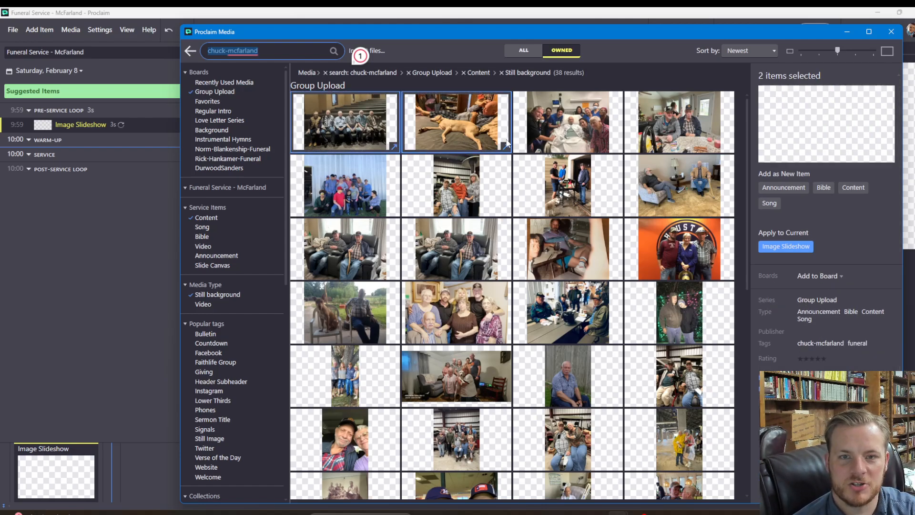
left_click(589, 139, "ctrl")
left_click(652, 138, "ctrl")
left_click(332, 183, "ctrl")
left_click(472, 187, "ctrl")
left_click(604, 189, "ctrl")
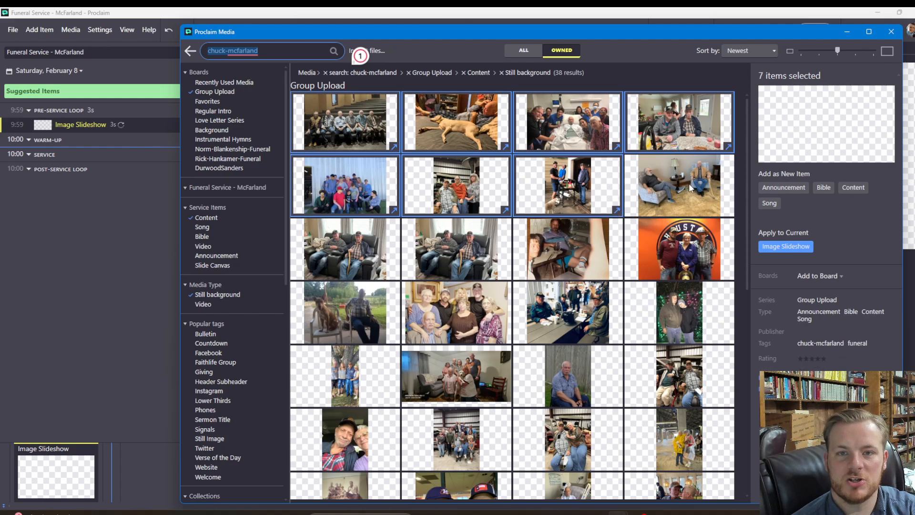
left_click(691, 188, "ctrl")
left_click(385, 257, "ctrl")
left_click(477, 257, "ctrl")
left_click(582, 261, "ctrl")
left_click(679, 265, "ctrl")
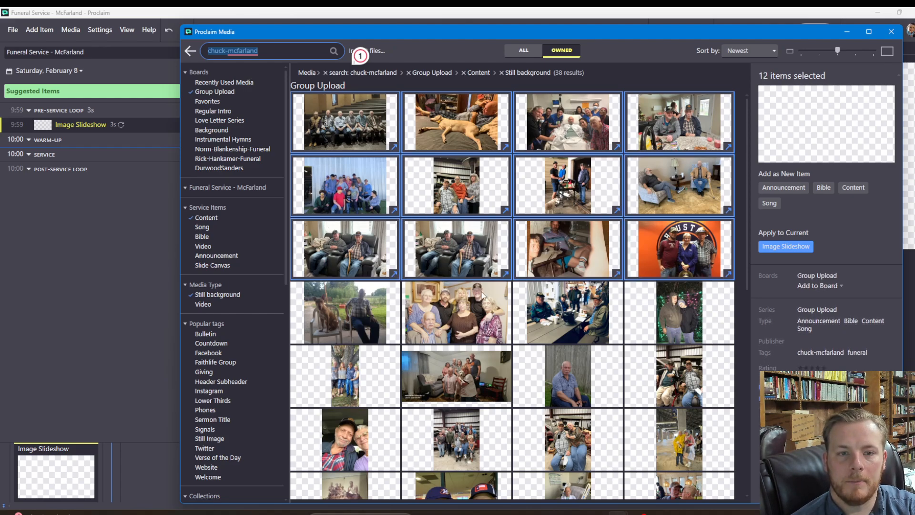
left_click(352, 251, "ctrl")
left_click(351, 301, "ctrl")
left_click(452, 301, "ctrl")
left_click(587, 310, "ctrl")
left_click(681, 310, "ctrl")
left_click(358, 374, "ctrl")
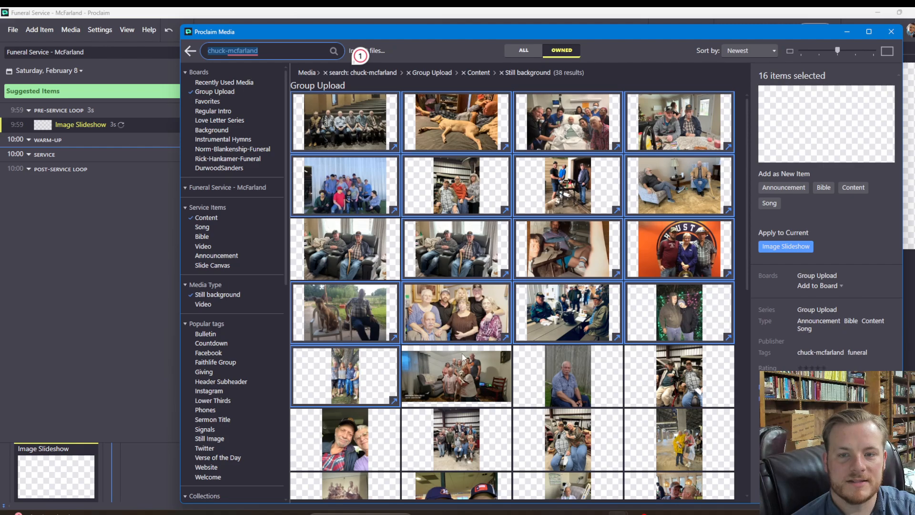
left_click(428, 366, "ctrl")
left_click(578, 369, "ctrl")
left_click(653, 390, "ctrl")
Add the remaining lower photos to reach 37 selected and apply them to the Image Slideshow
scroll(526, 380, "down", 4)
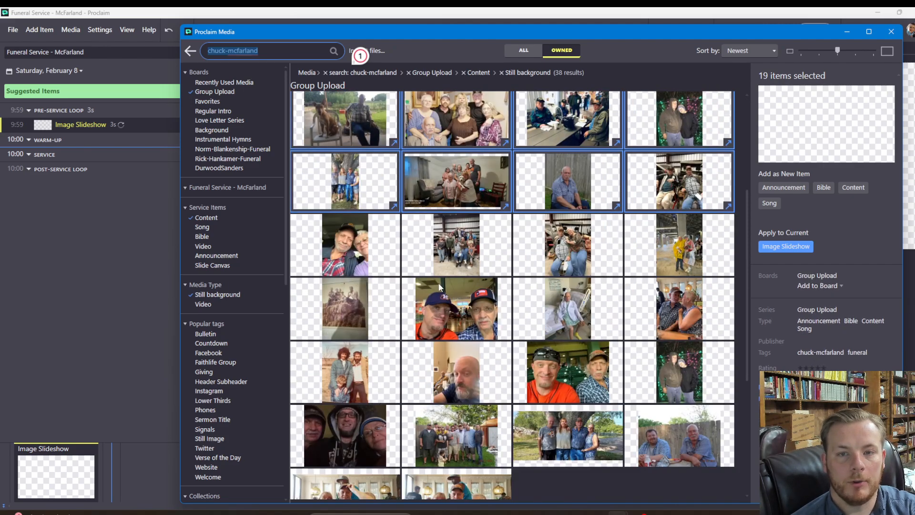
left_click(353, 265, "ctrl")
left_click(452, 264, "ctrl")
left_click(591, 267, "ctrl")
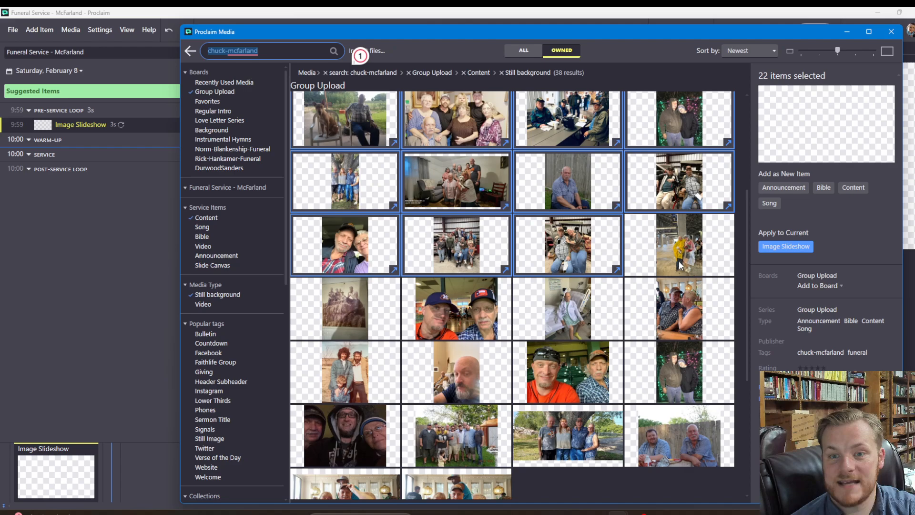
left_click(680, 265, "ctrl")
left_click(353, 305, "ctrl")
left_click(449, 304, "ctrl")
left_click(575, 307, "ctrl")
left_click(676, 310, "ctrl")
left_click(352, 372, "ctrl")
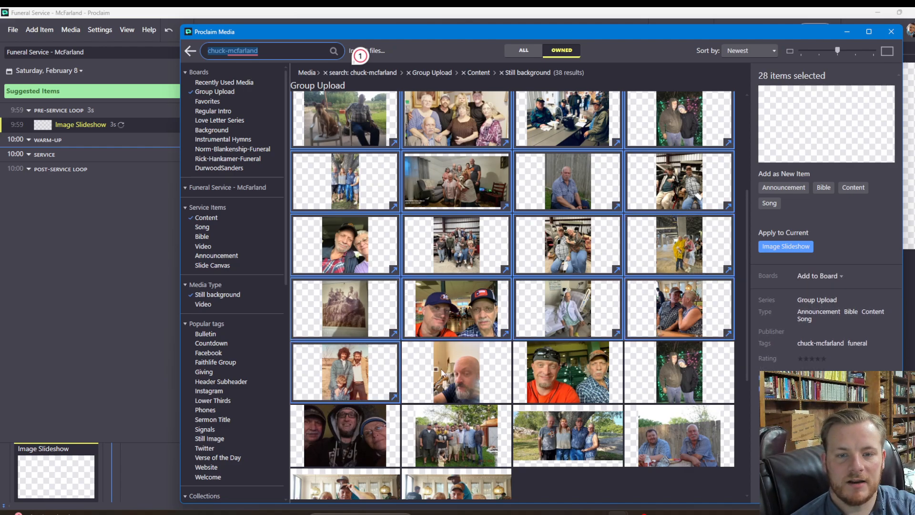
left_click(499, 371, "ctrl")
left_click(567, 371, "ctrl")
left_click(632, 371, "ctrl")
left_click(351, 435, "ctrl")
left_click(425, 435, "ctrl")
left_click(567, 436, "ctrl")
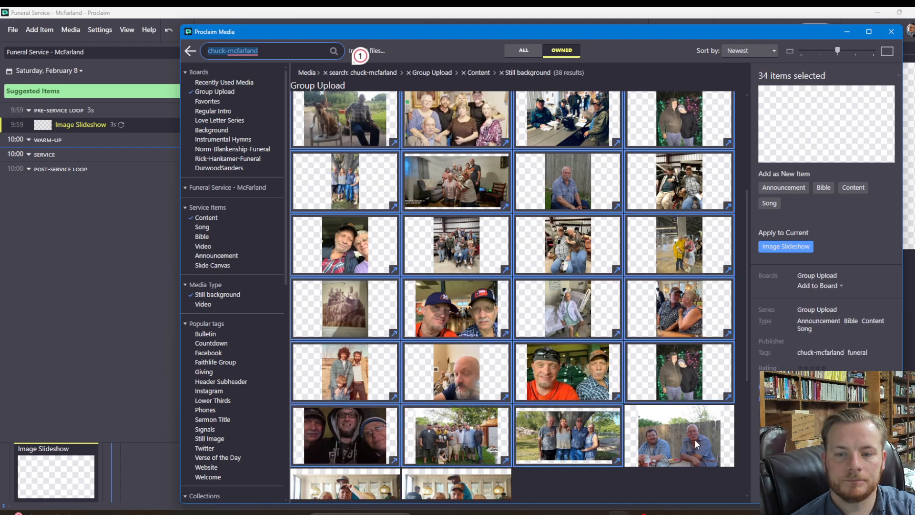
left_click(698, 444, "ctrl")
left_click(381, 489, "ctrl")
left_click(415, 489, "ctrl")
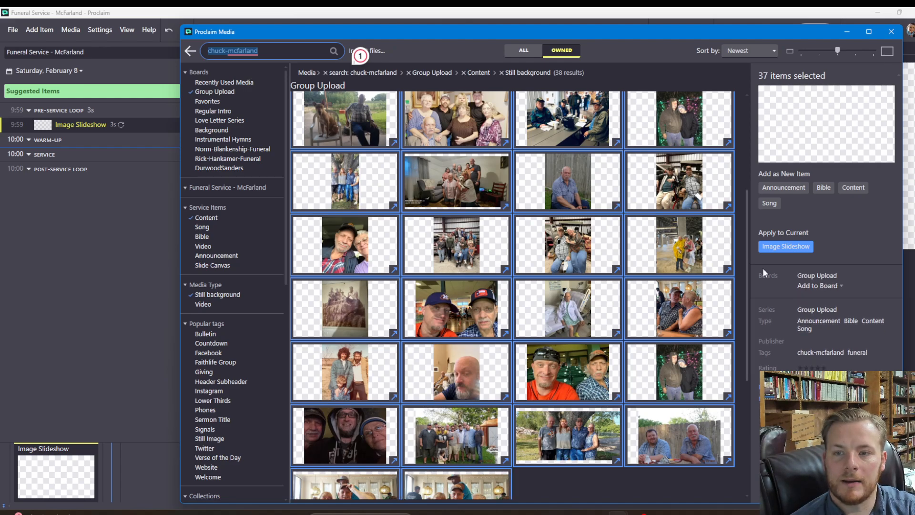
left_click(794, 248)
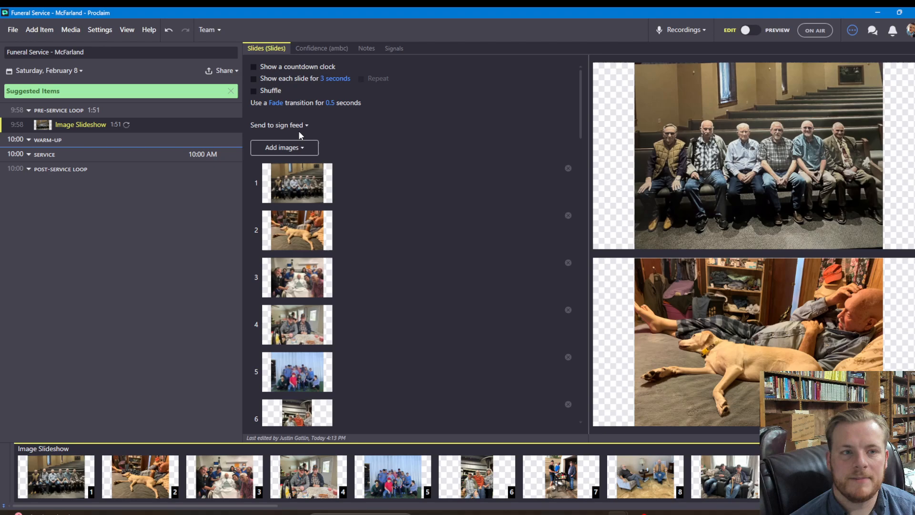
Make the slideshow auto-advance at 7 seconds per slide with a 1-second fade
left_click(253, 79)
left_click(335, 79)
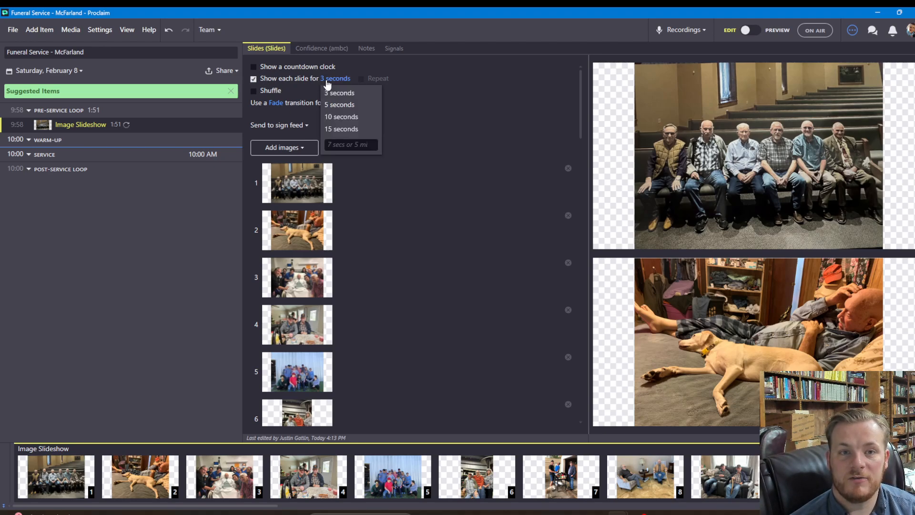
left_click(351, 144)
type("7 s")
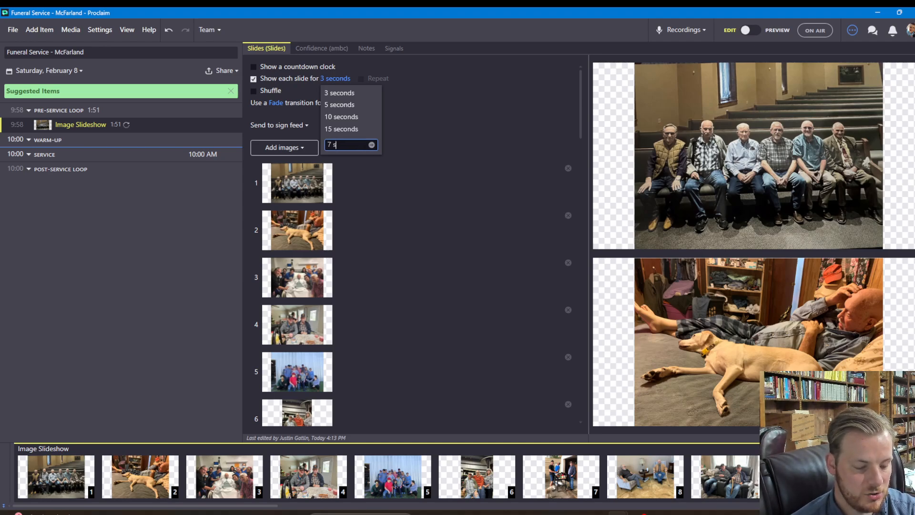
type("ec")
key("Return")
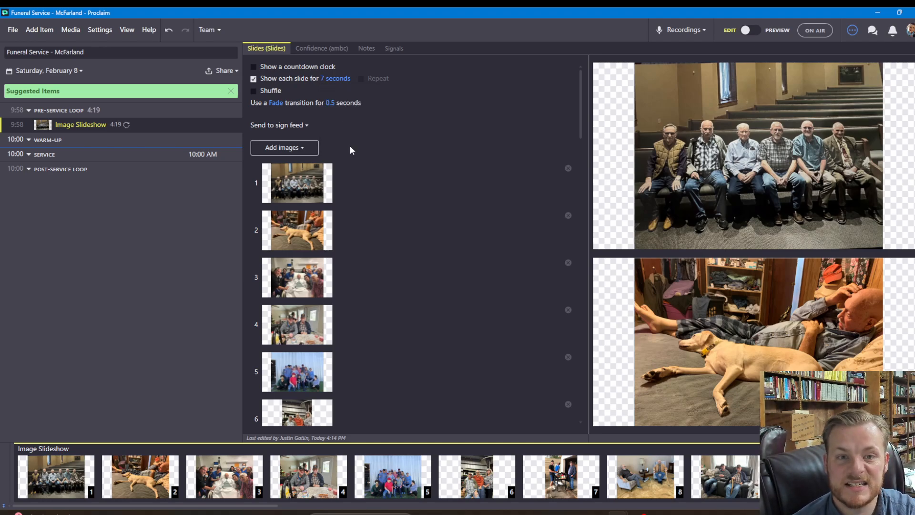
left_click(329, 103)
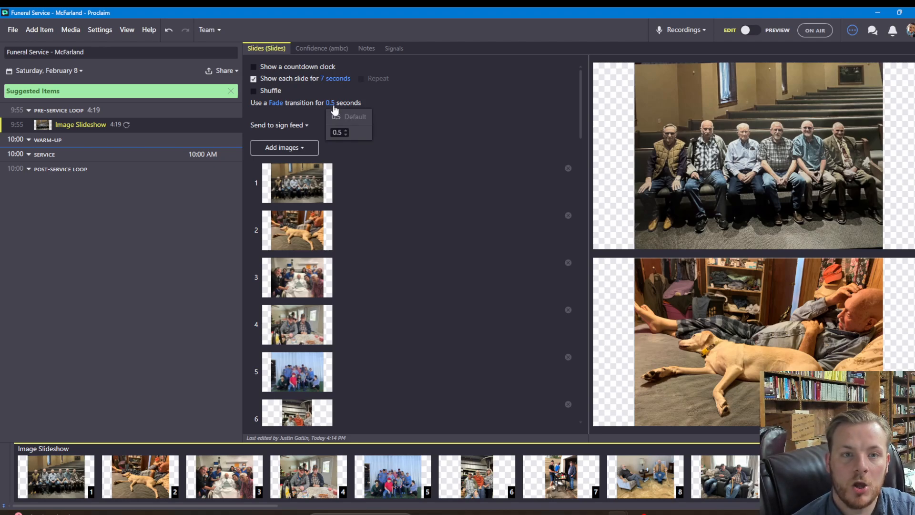
left_click(347, 130)
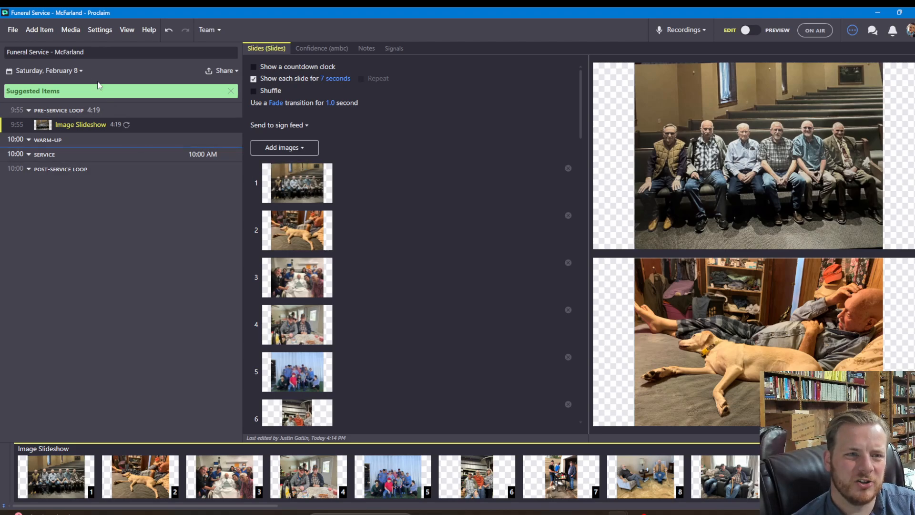
left_click(68, 32)
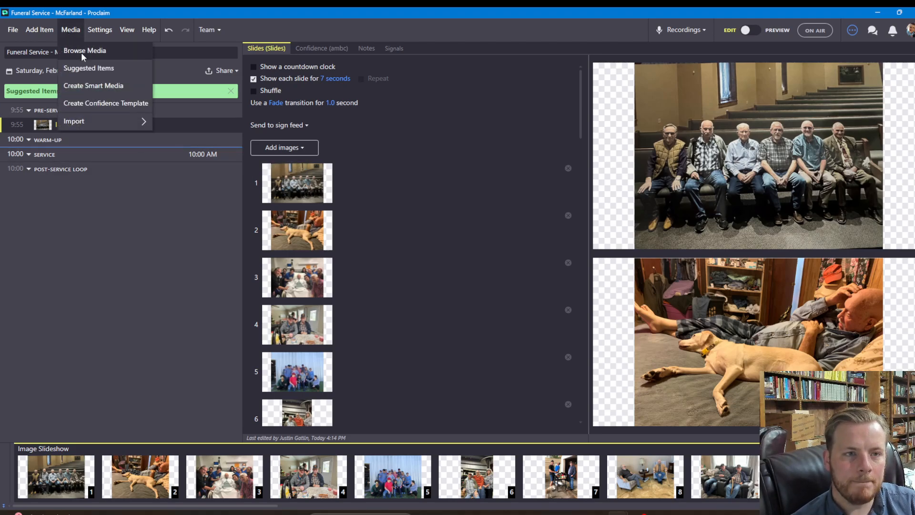
Search media for 'in loving memory' and add the English First Name/Last Name template as a new item
left_click(82, 52)
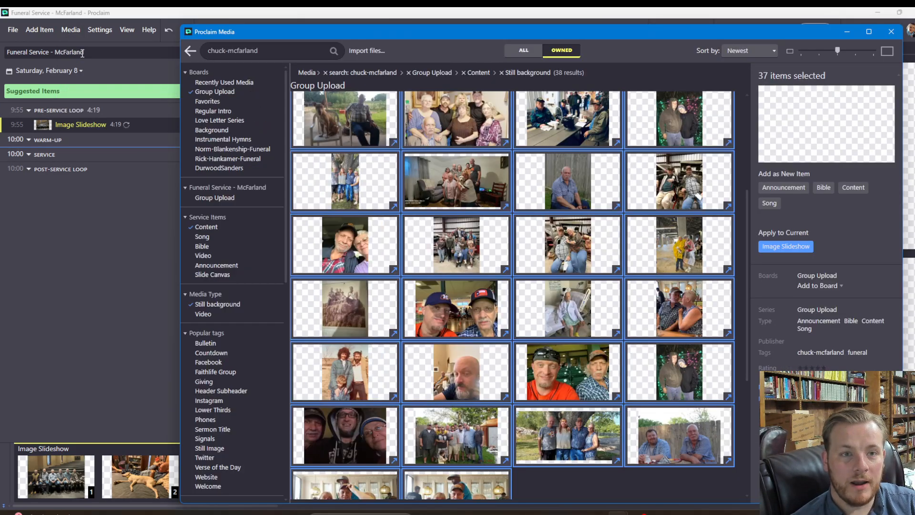
left_click(325, 73)
left_click(325, 73)
left_click(325, 74)
left_click(325, 74)
left_click(274, 52)
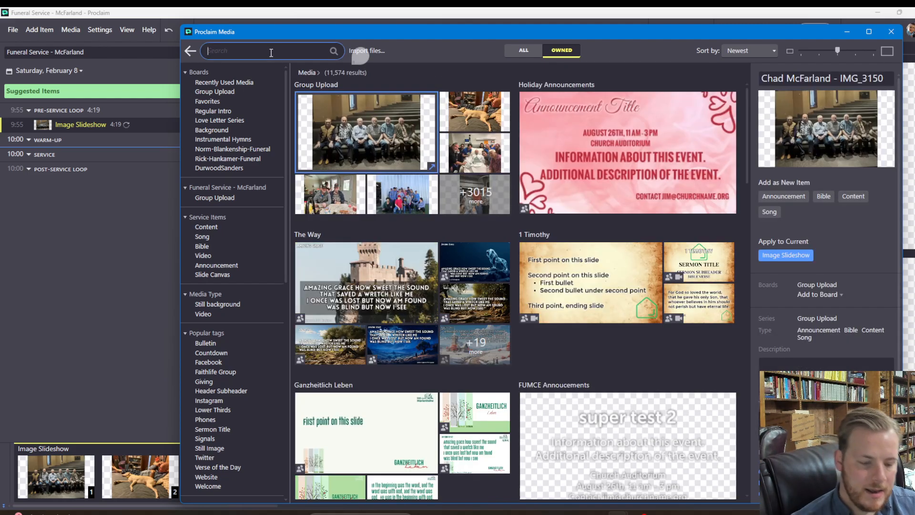
type("in loving memory")
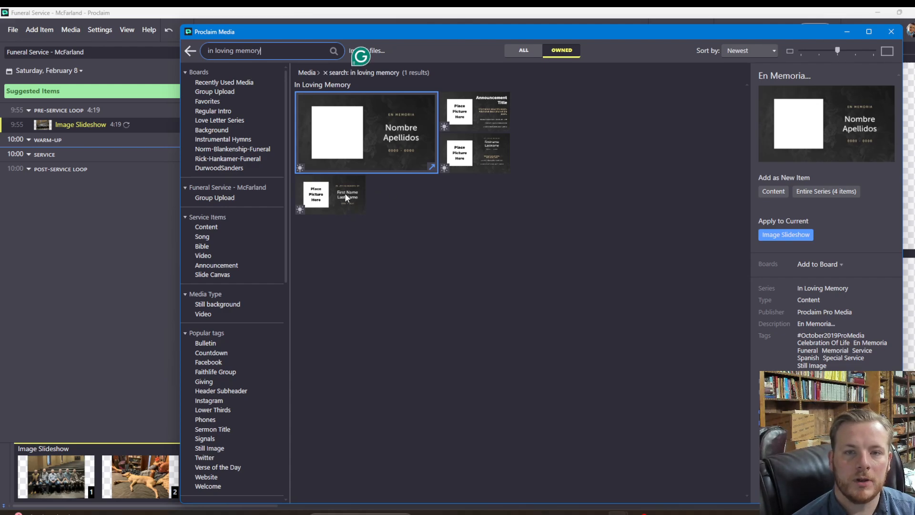
left_click(345, 193)
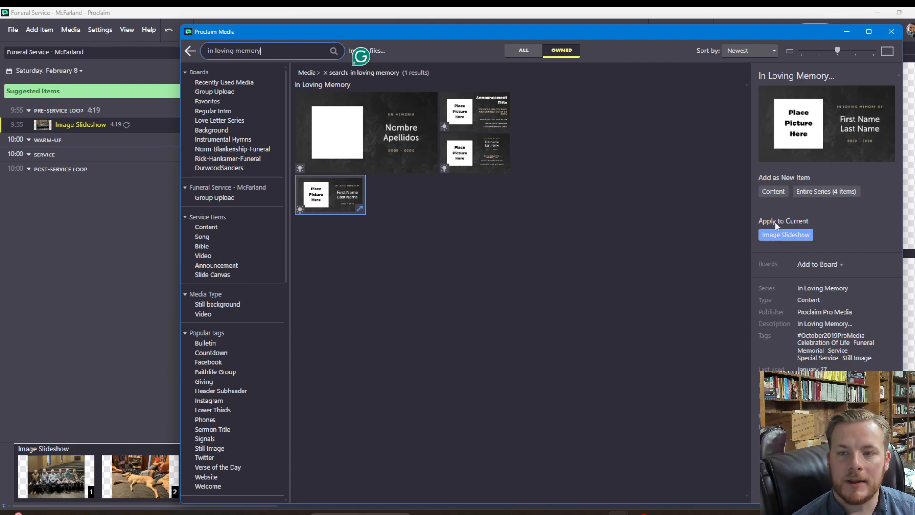
left_click(772, 193)
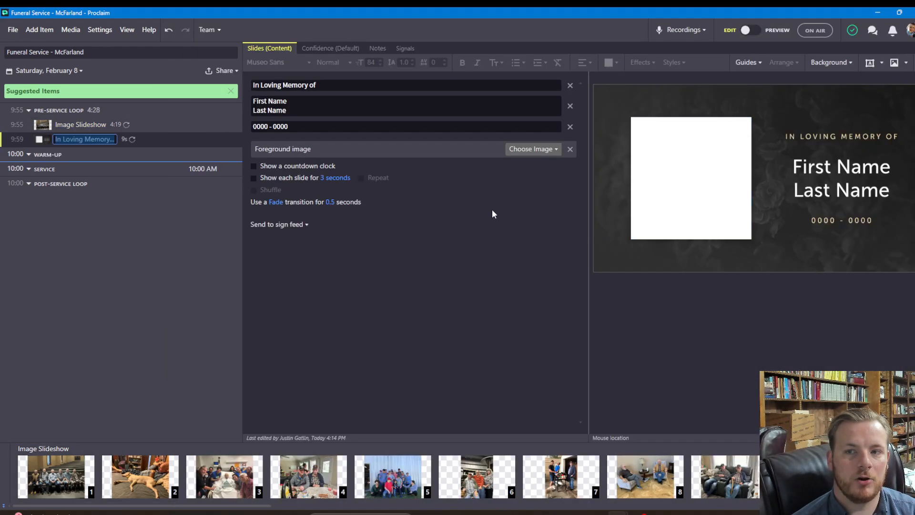
Open the media browser and replace the search with 'phones'
left_click(42, 33)
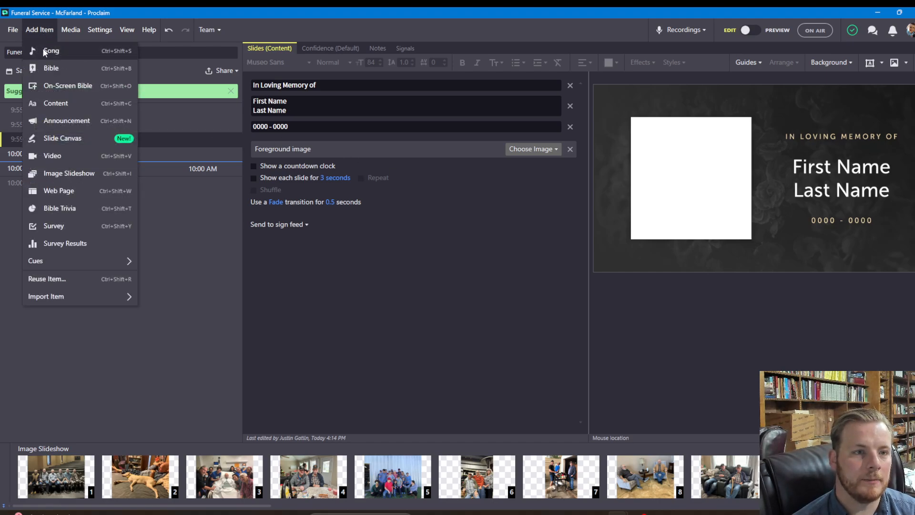
left_click(71, 30)
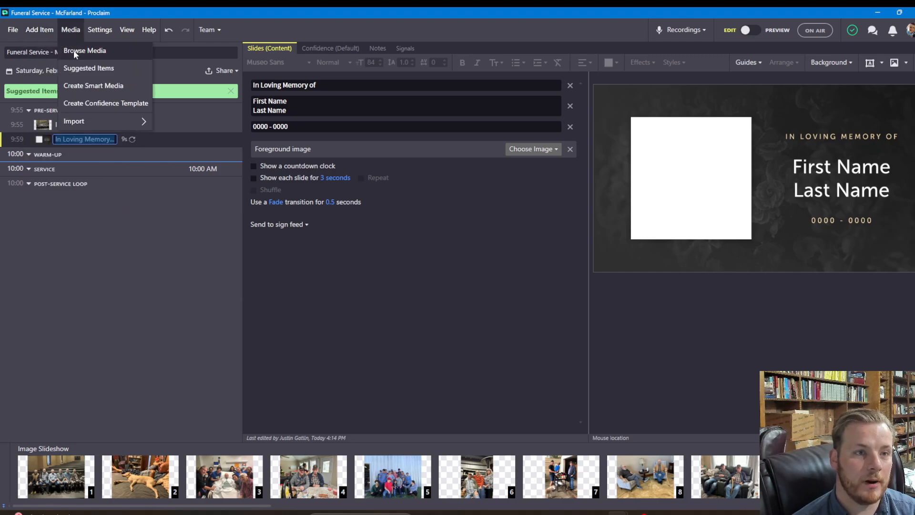
left_click(73, 50)
triple_click(289, 54)
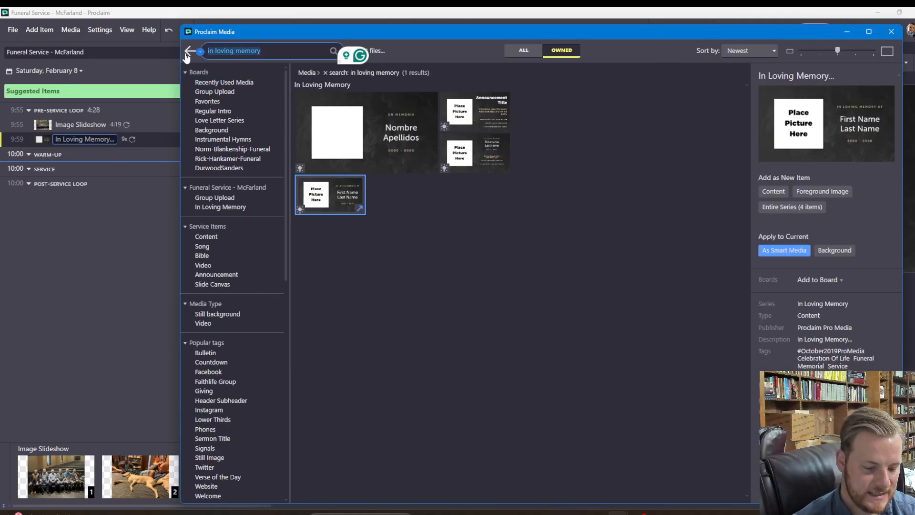
type("phones")
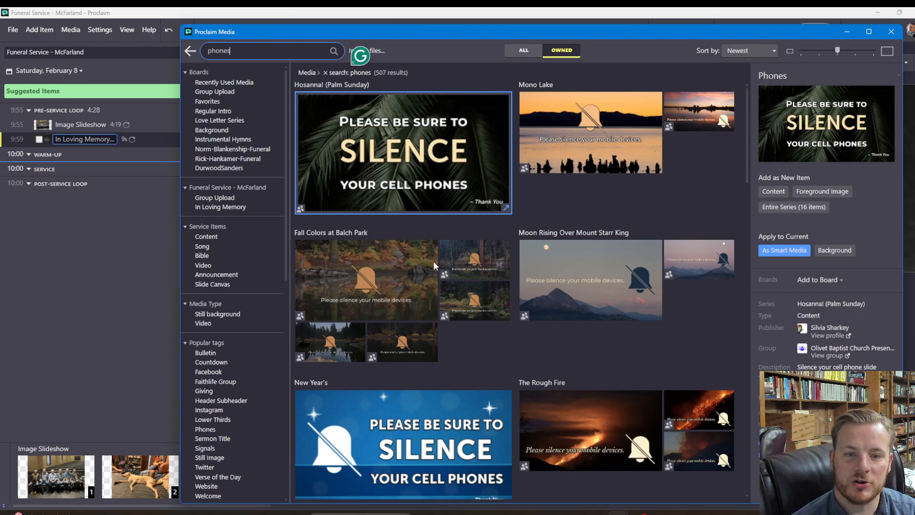
Add the black-and-white Yosemite Valley Storm silence-phones slide as a new item
scroll(500, 280, "down", 4)
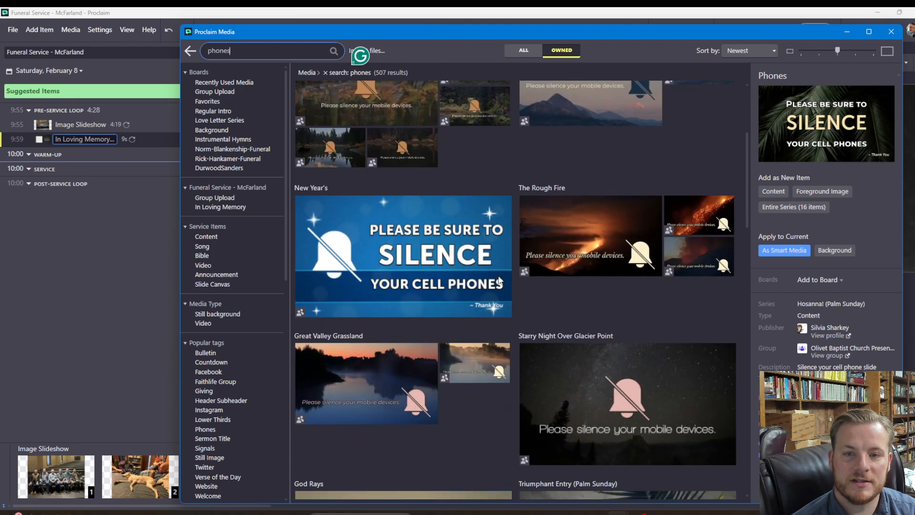
scroll(499, 280, "down", 5)
scroll(503, 218, "down", 9)
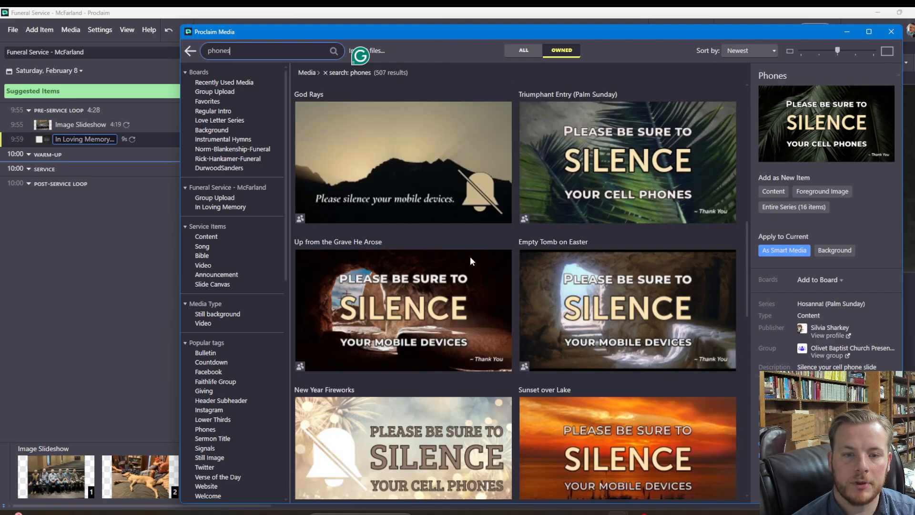
scroll(471, 234, "down", 11)
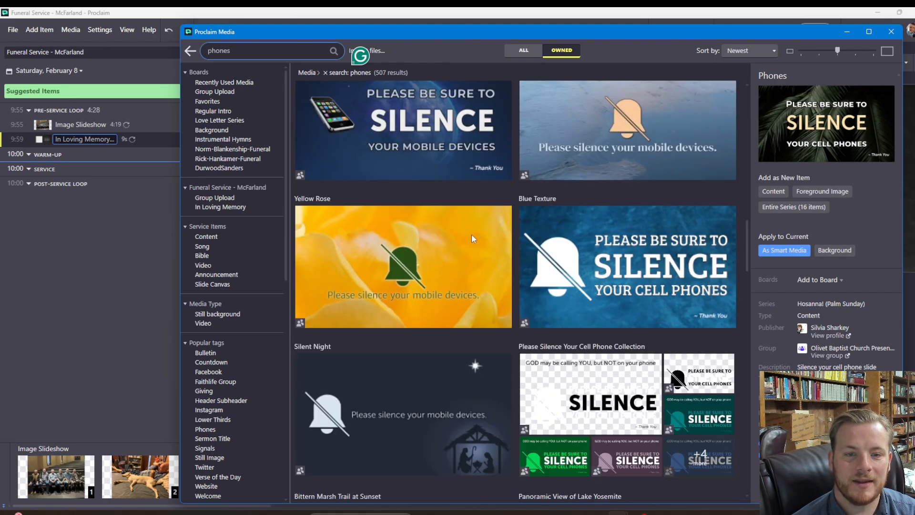
scroll(471, 237, "down", 8)
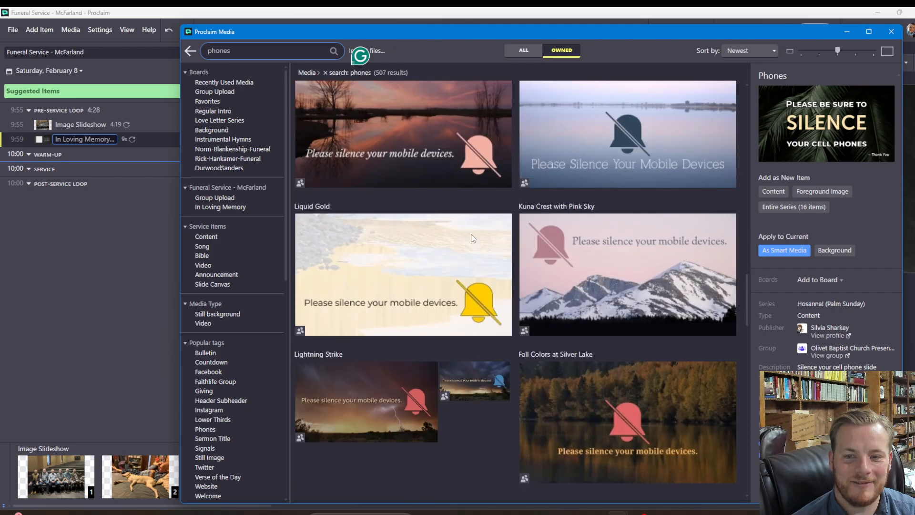
scroll(472, 236, "down", 8)
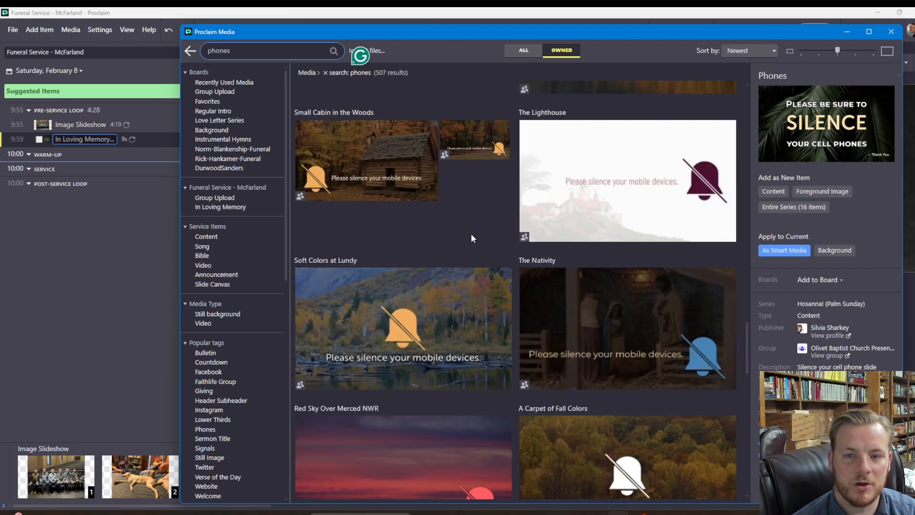
scroll(471, 237, "down", 3)
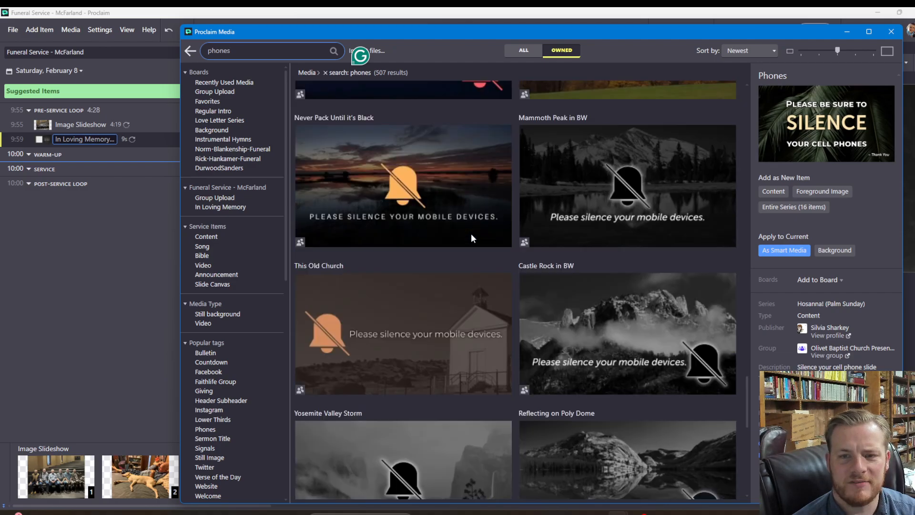
scroll(610, 231, "down", 2)
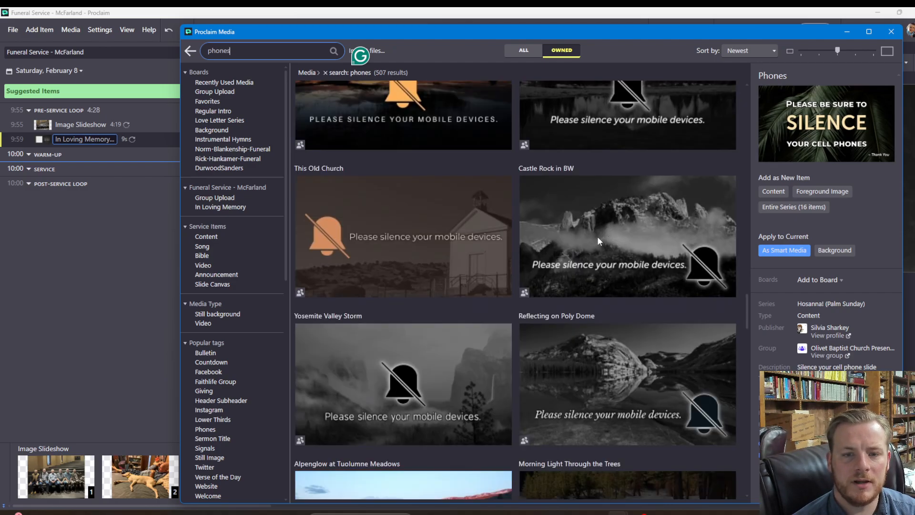
left_click(599, 241)
left_click(462, 356)
scroll(502, 299, "down", 4)
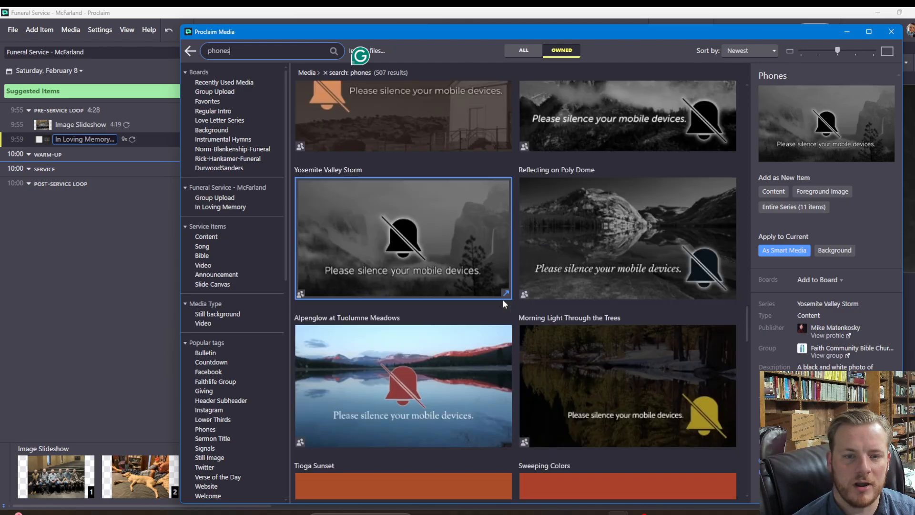
left_click(773, 192)
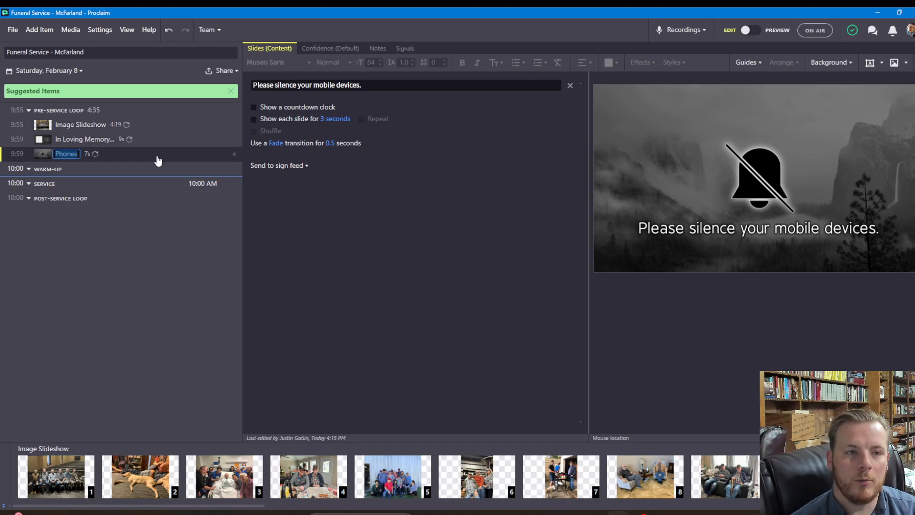
Set the Phones slide to 10 seconds and the In Loving Memory slide to 30 seconds
left_click(330, 120)
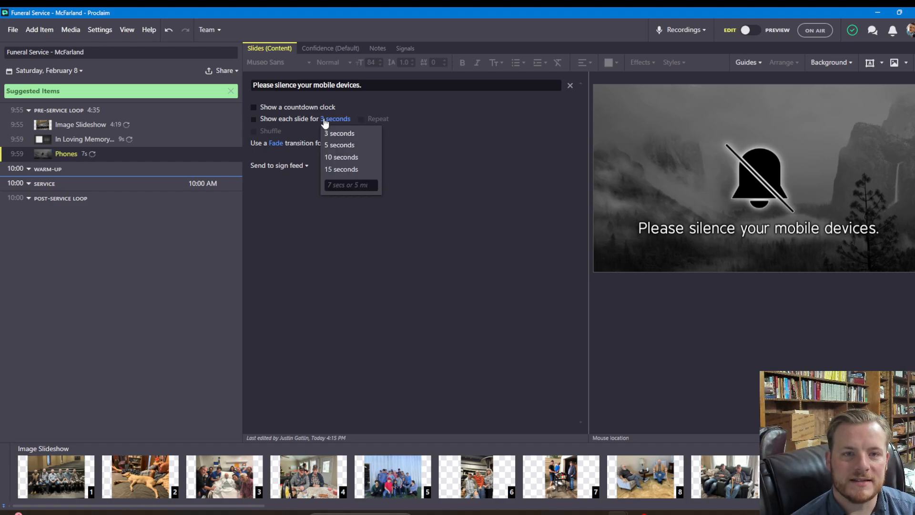
left_click(338, 158)
left_click(159, 140)
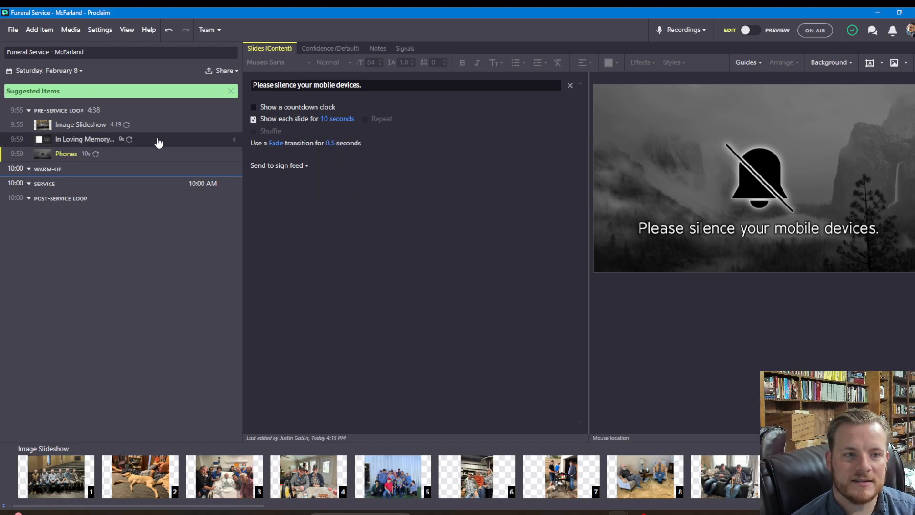
left_click(330, 178)
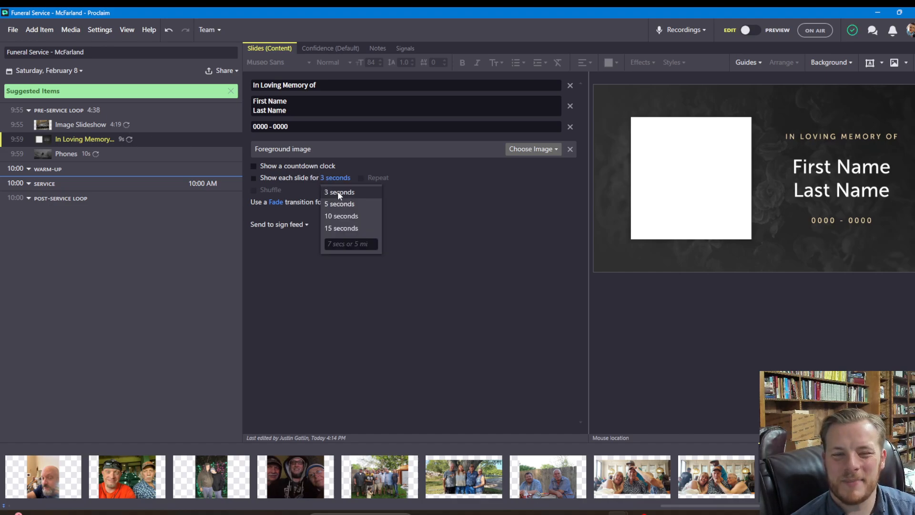
left_click(345, 229)
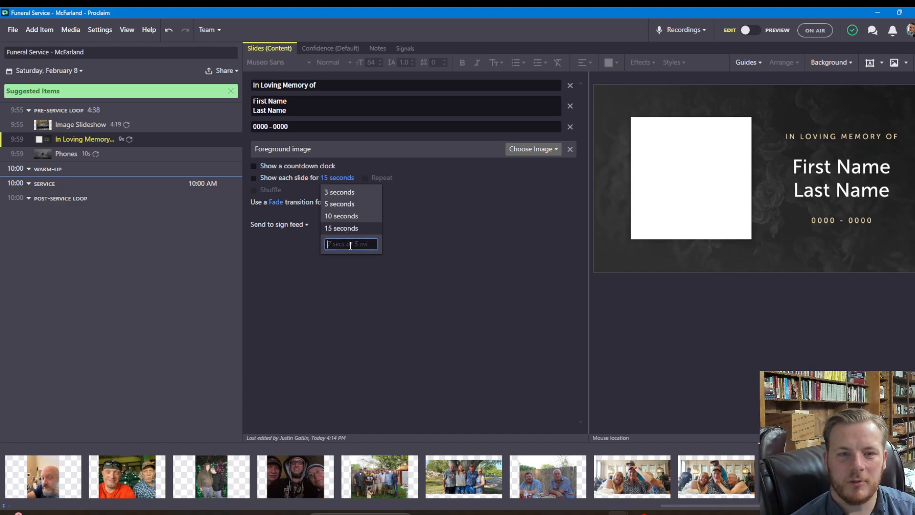
type("30 sec")
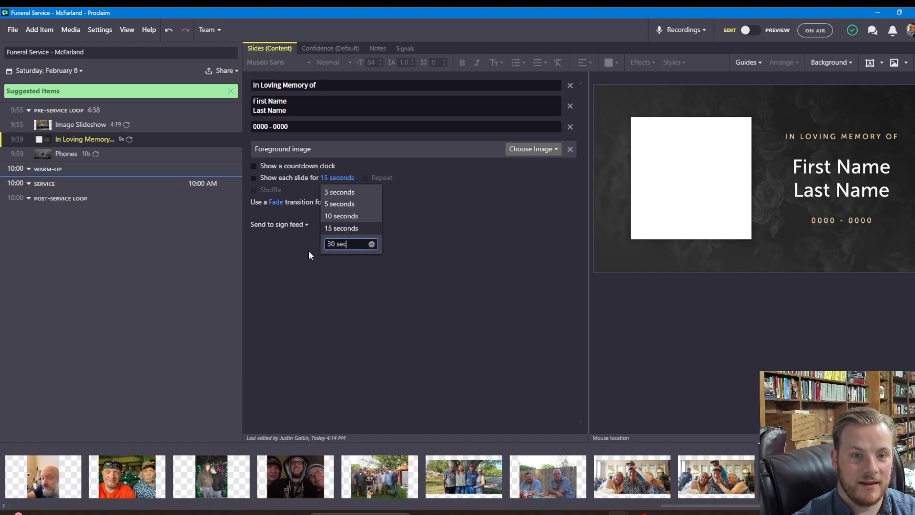
key("Return")
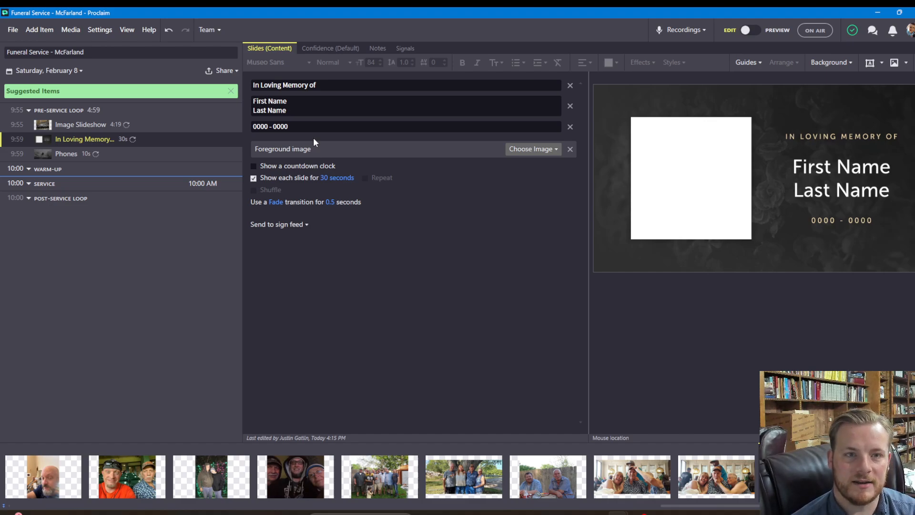
left_click(295, 112)
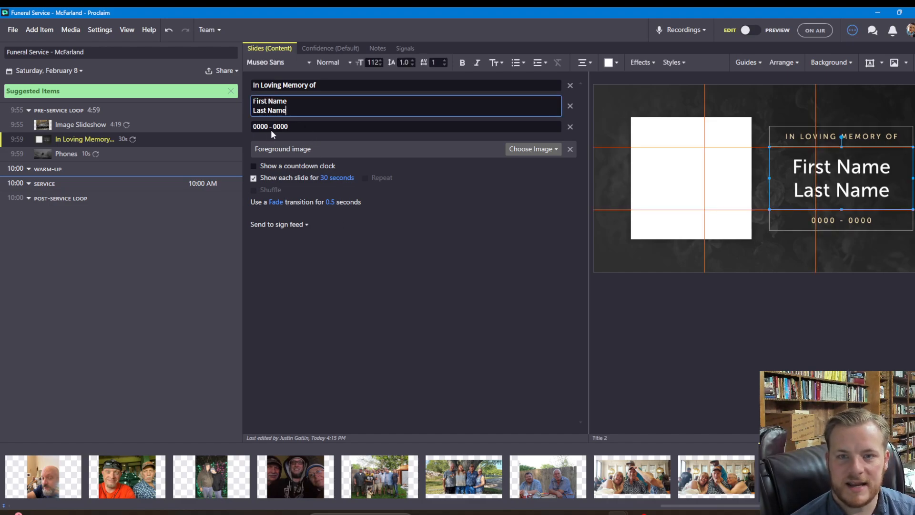
Browse media for the memorial foreground image, searching the deceased's uploads without the Still filter
left_click(553, 153)
left_click(545, 163)
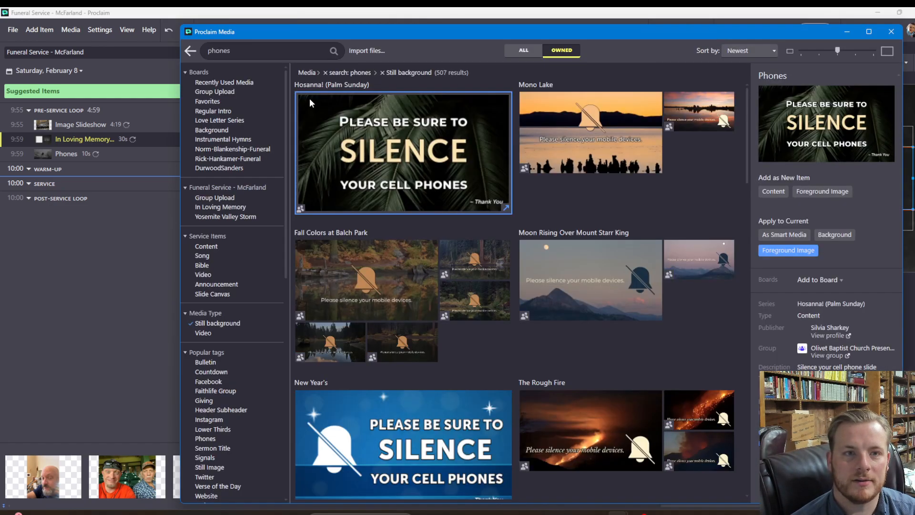
left_click_drag(268, 53, 169, 54)
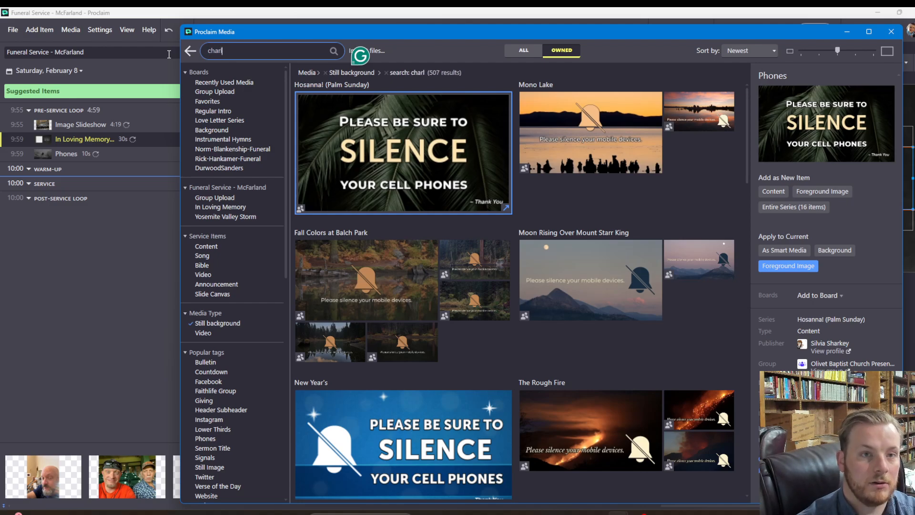
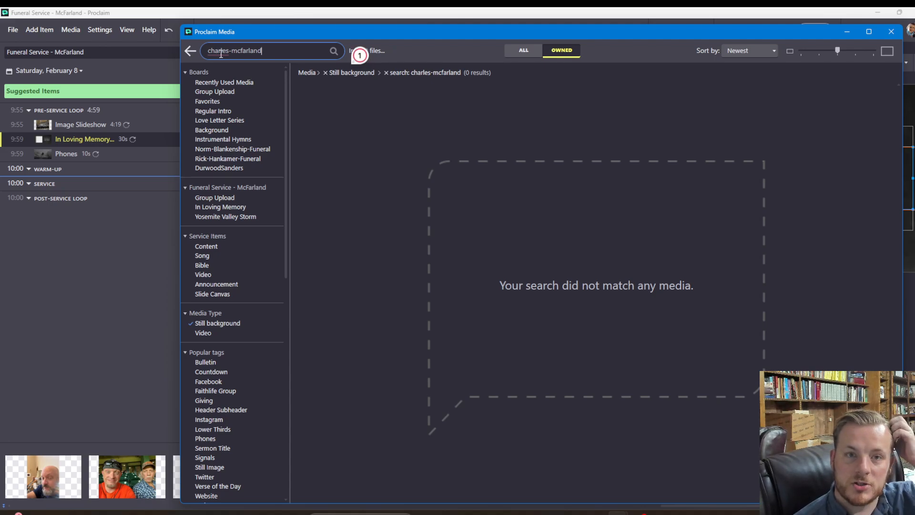
left_click(325, 73)
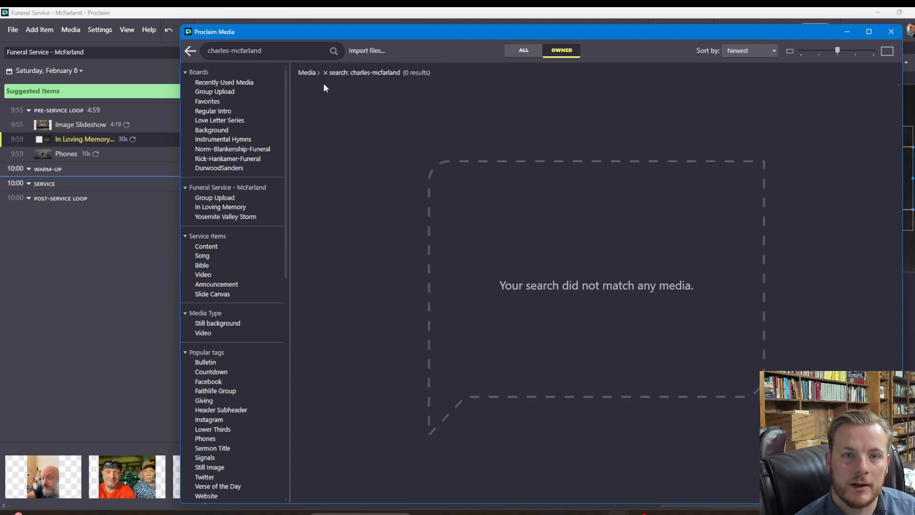
double_click(220, 52)
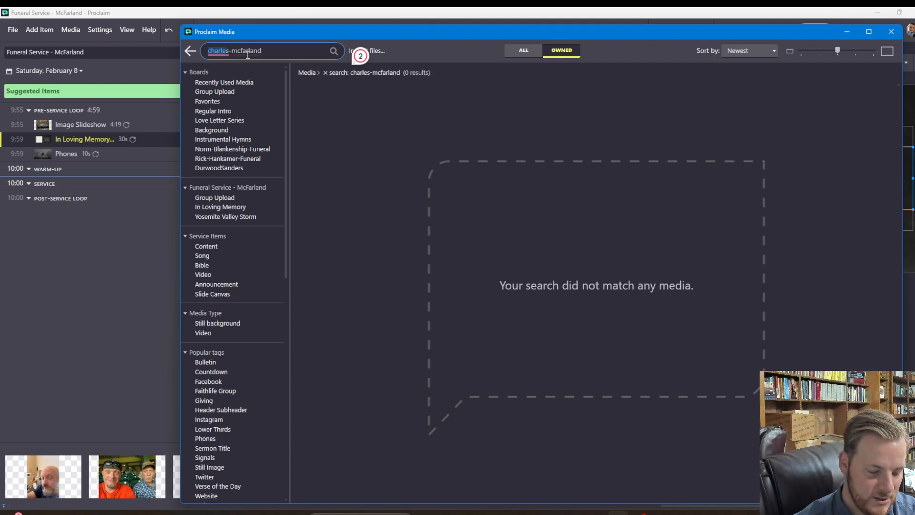
type("chucks")
key("Delete")
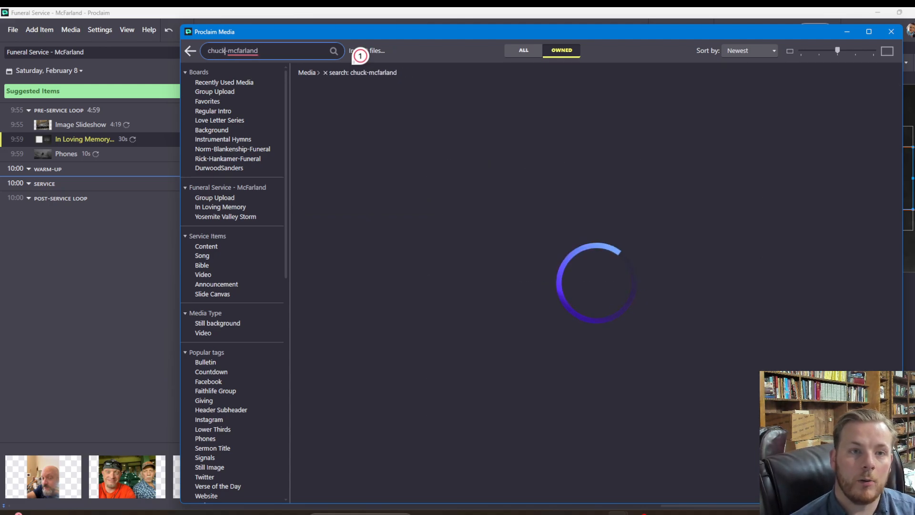
Apply IMG_0089 from the Group Upload board as the In Loving Memory foreground image
left_click(474, 197)
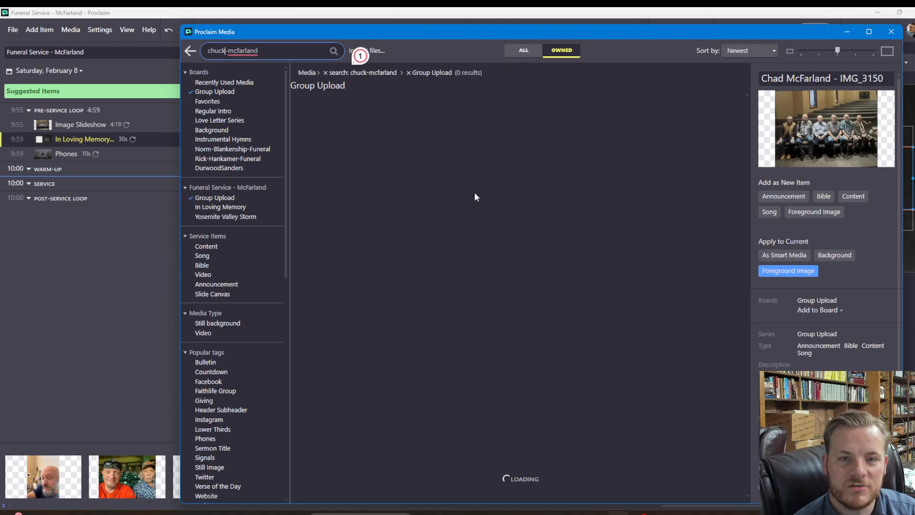
scroll(536, 305, "down", 2)
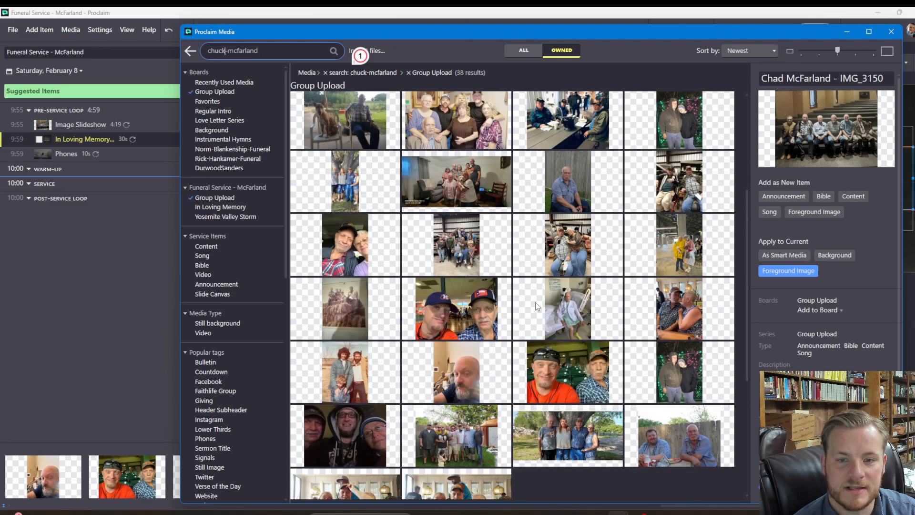
scroll(533, 258, "up", 1)
left_click(543, 241)
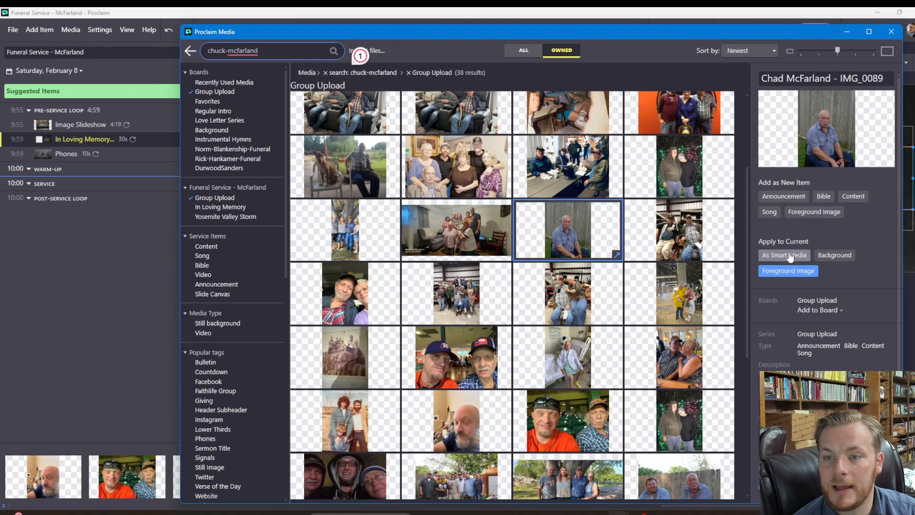
left_click(794, 274)
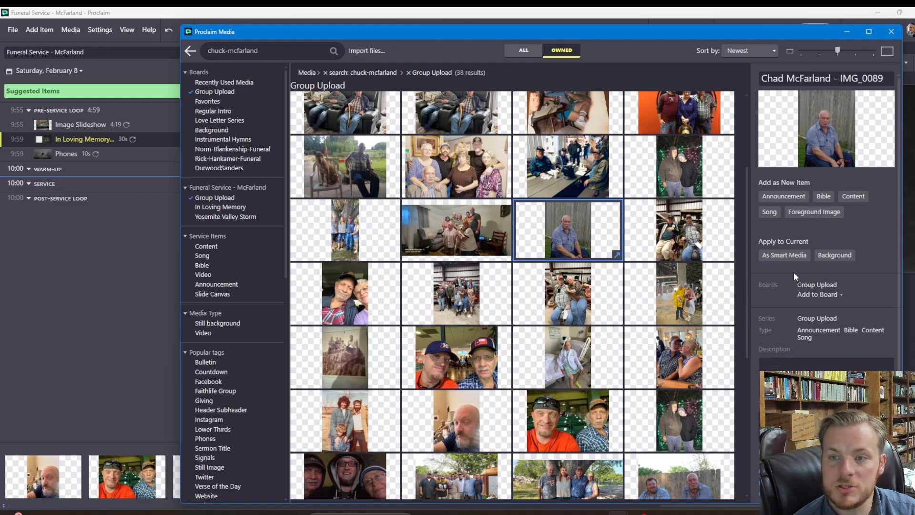
left_click(889, 32)
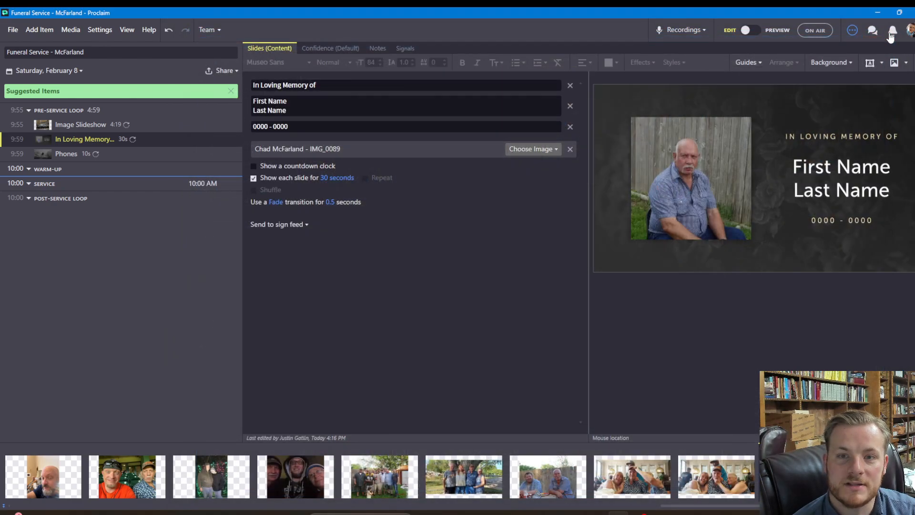
Enlarge the memorial photo with Move and Scale Image and shift it to show more of the seated man
left_click(706, 183)
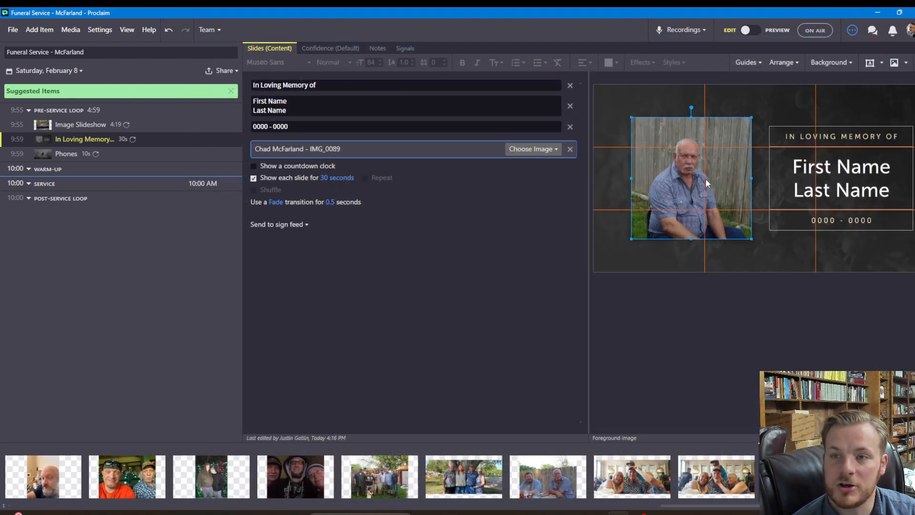
right_click(712, 186)
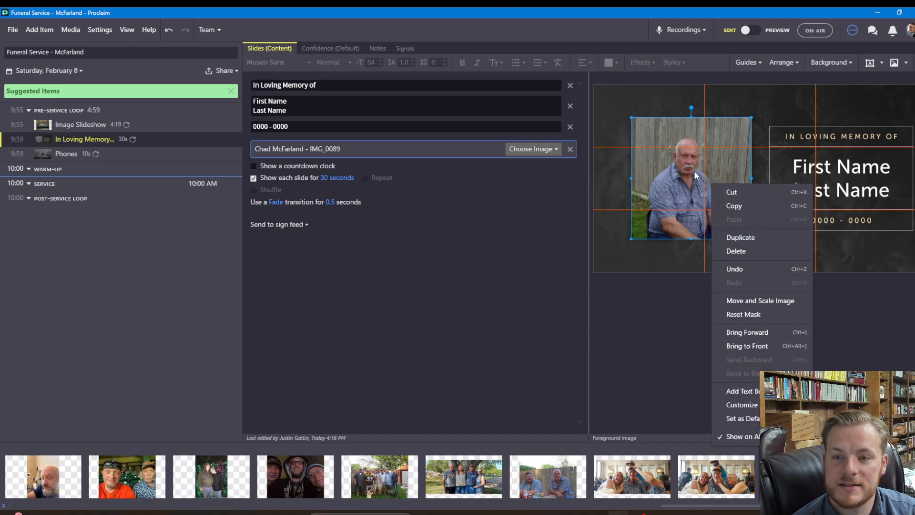
left_click(771, 302)
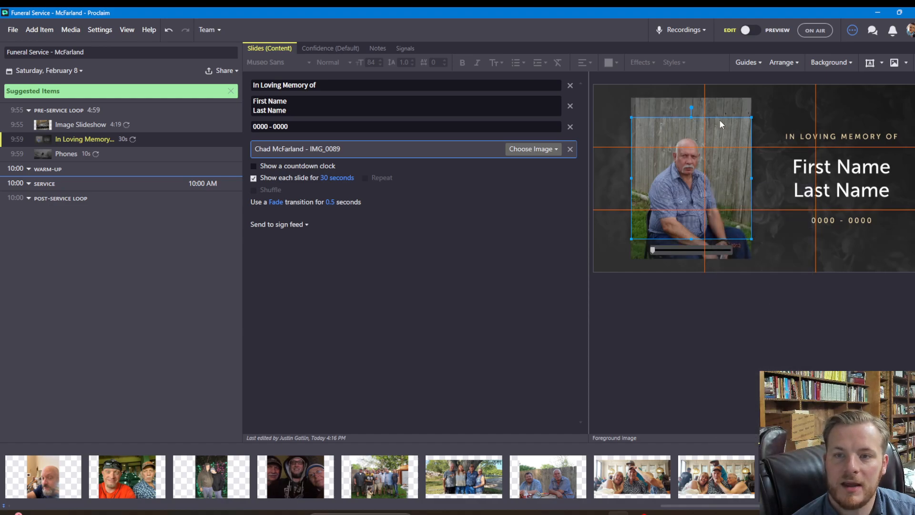
left_click_drag(654, 255, 626, 260)
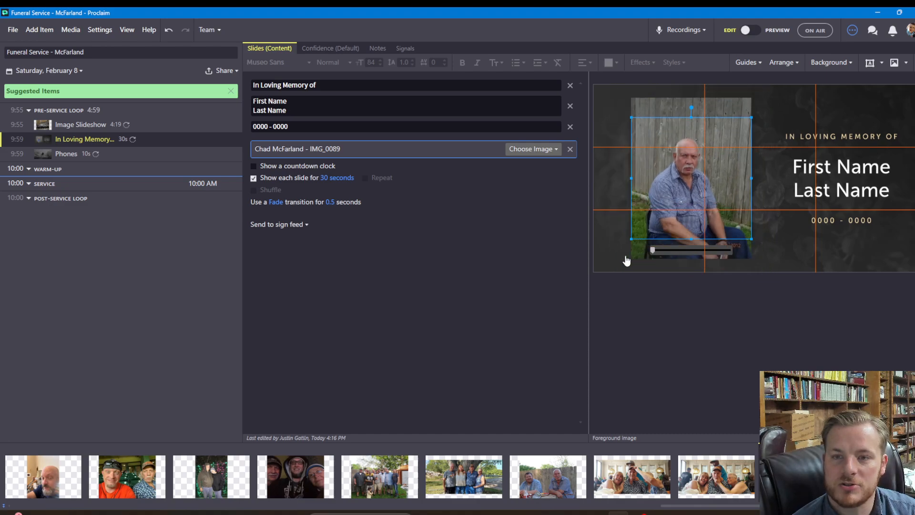
left_click_drag(680, 190, 704, 178)
left_click(603, 275)
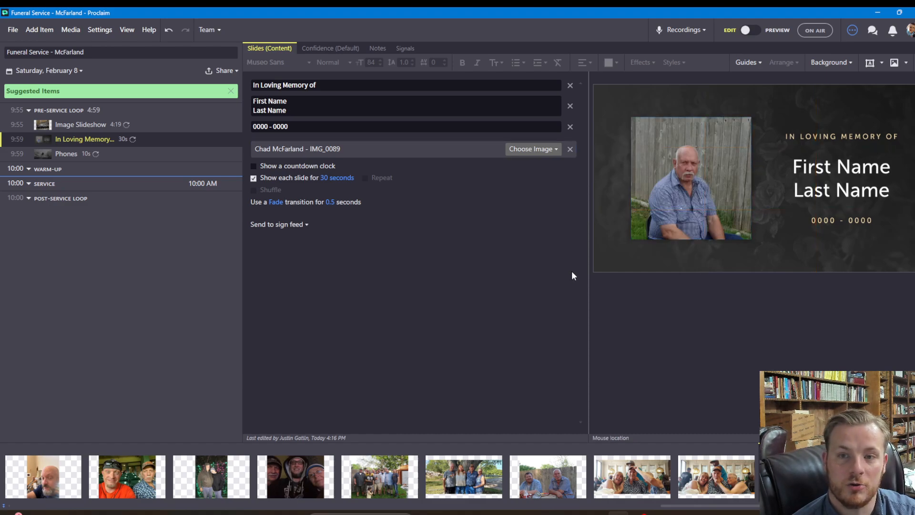
Import the Statler Brothers gospel album tracks from the Music folder as pre-service loop audio
left_click(294, 106)
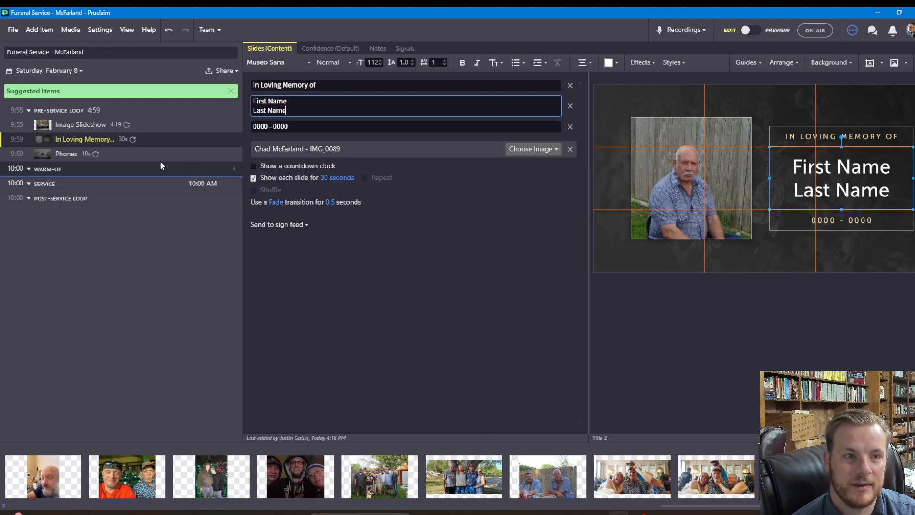
left_click(235, 110)
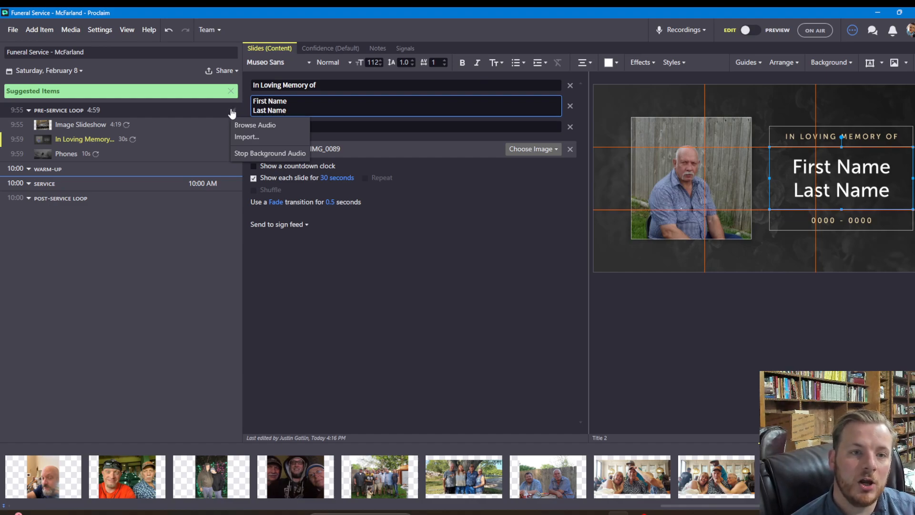
left_click(244, 137)
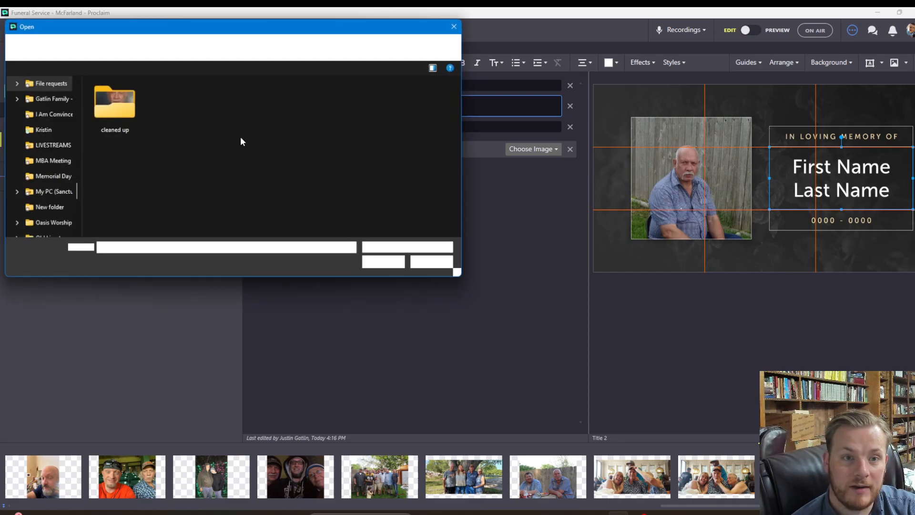
scroll(55, 171, "down", 10)
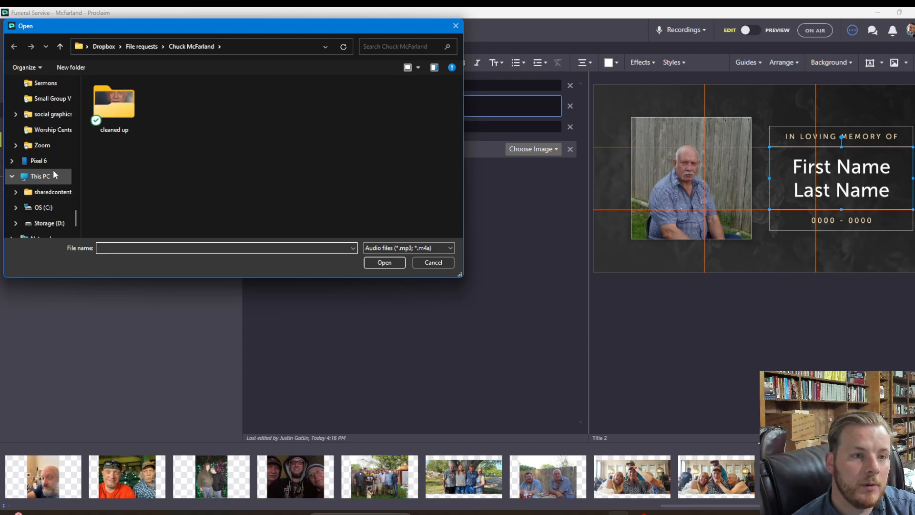
scroll(54, 171, "up", 15)
scroll(54, 174, "up", 8)
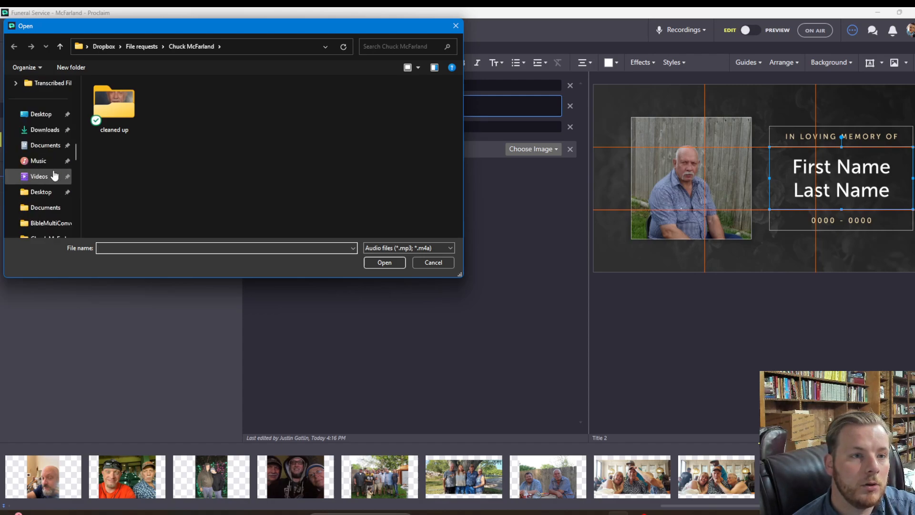
left_click(36, 161)
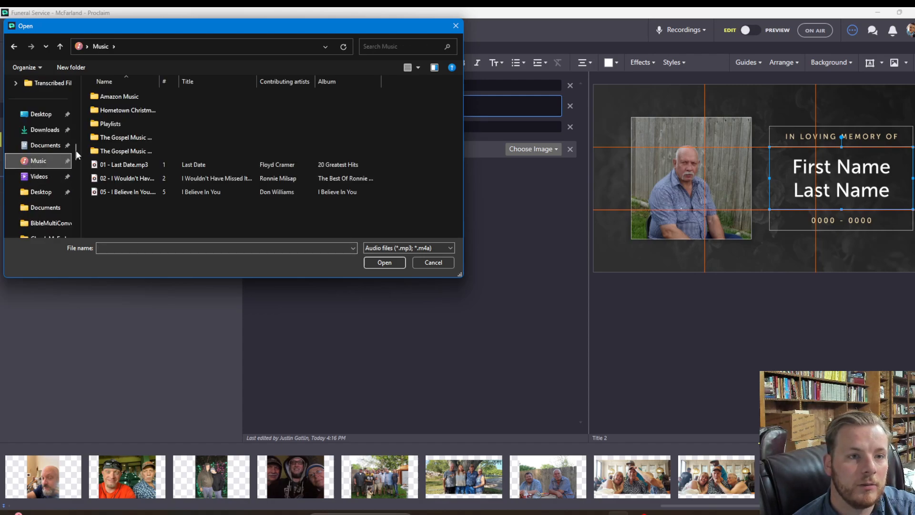
double_click(119, 139)
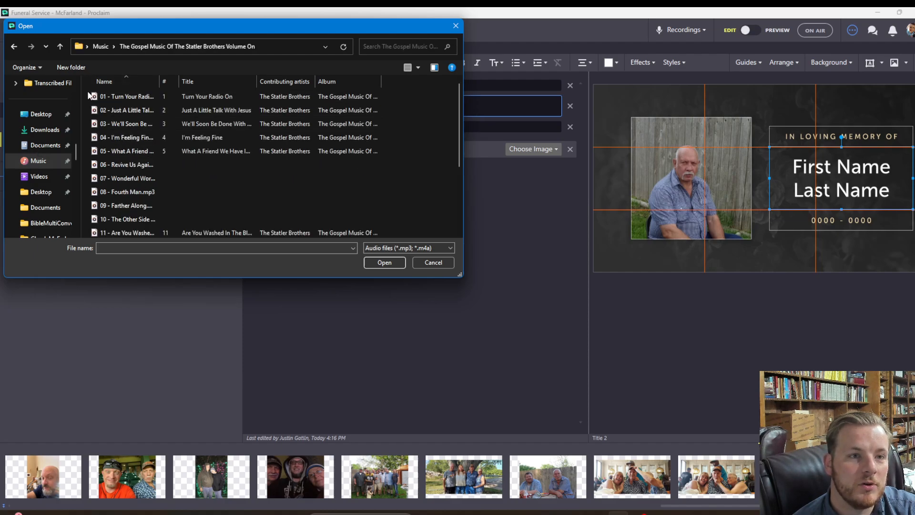
left_click_drag(86, 95, 361, 300)
left_click(379, 266)
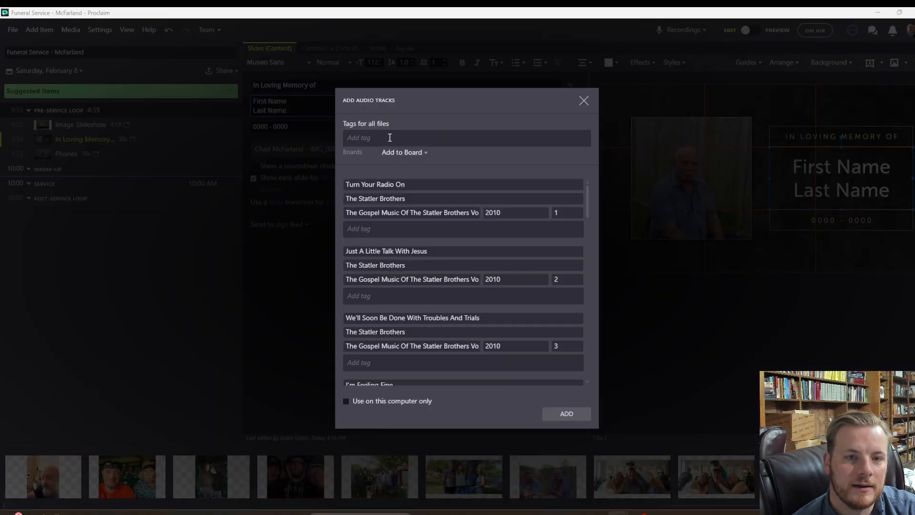
left_click(390, 137)
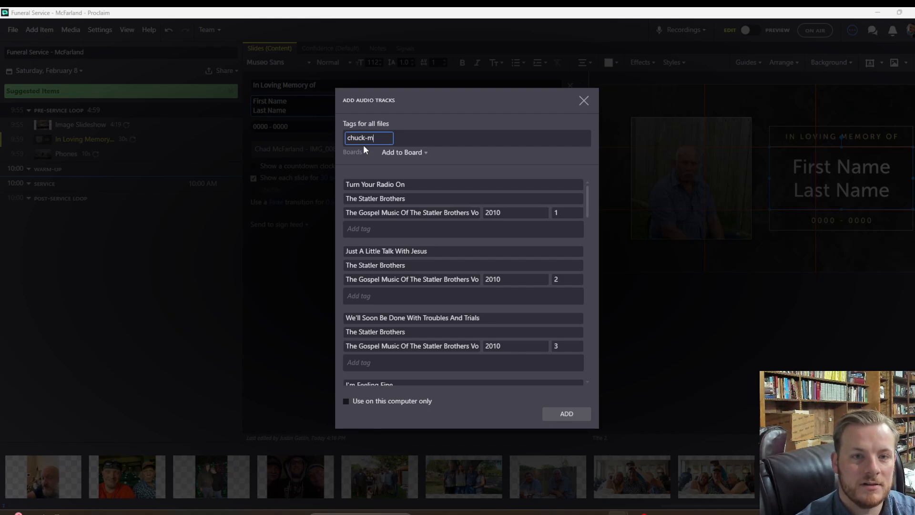
Tag the gospel tracks with the deceased's name and 'funeral-music', and add them to the loop
key("Return")
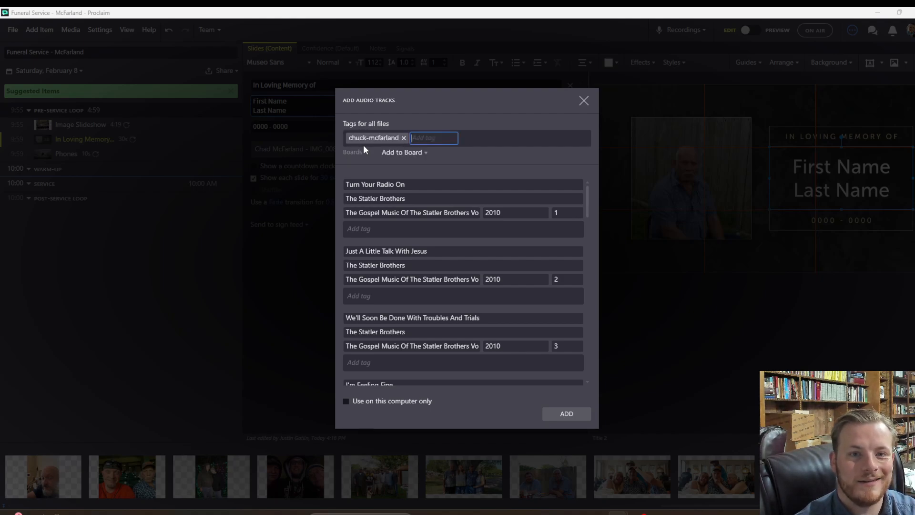
type("funeral-")
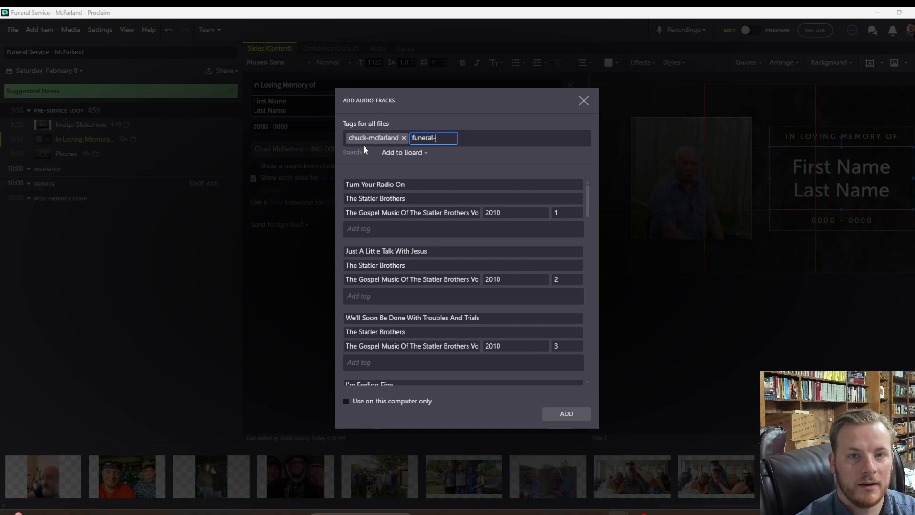
type("music")
key("Return")
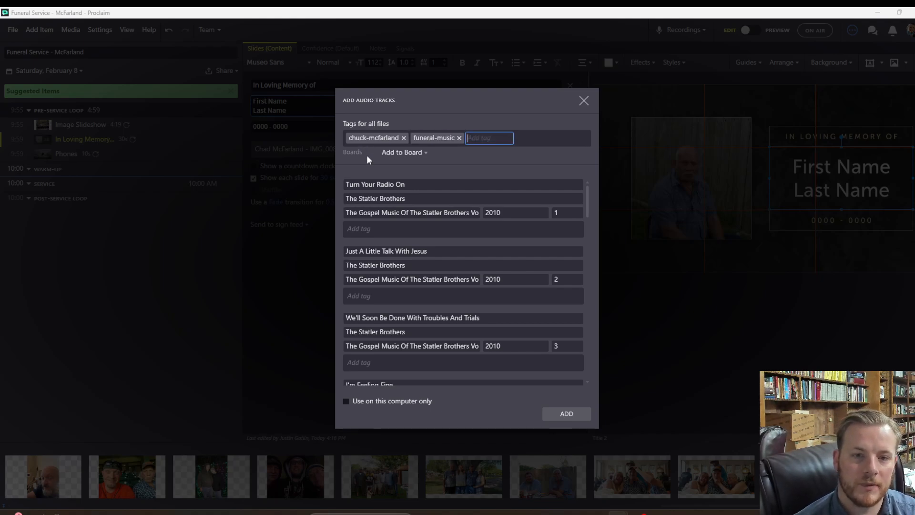
left_click(574, 416)
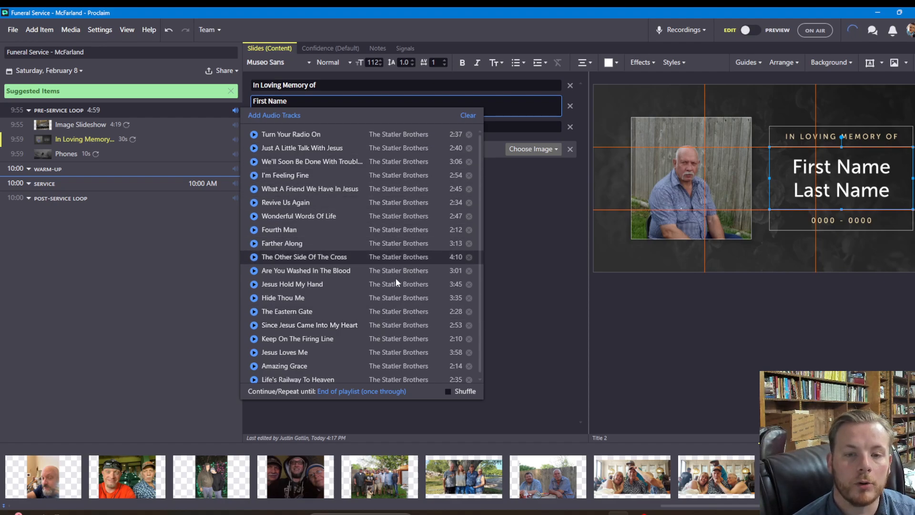
Keep the loop's background music playing until End of section
left_click(330, 394)
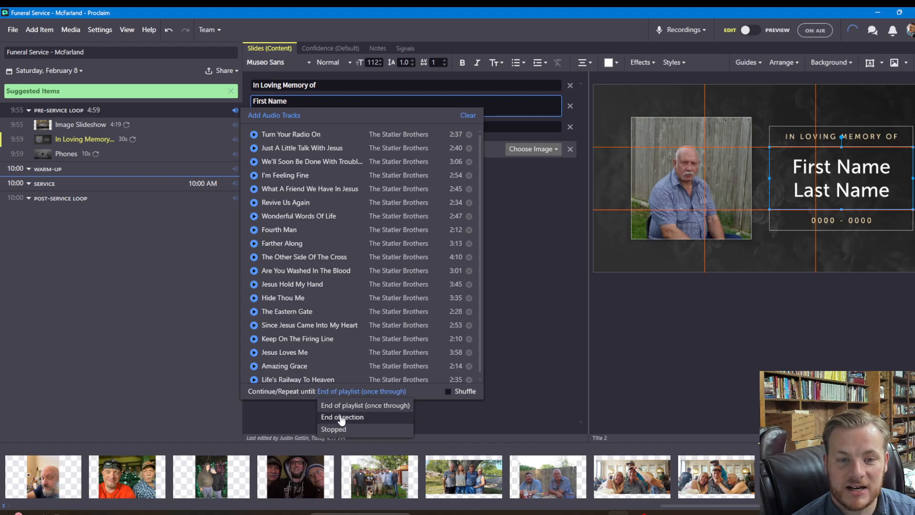
left_click(342, 417)
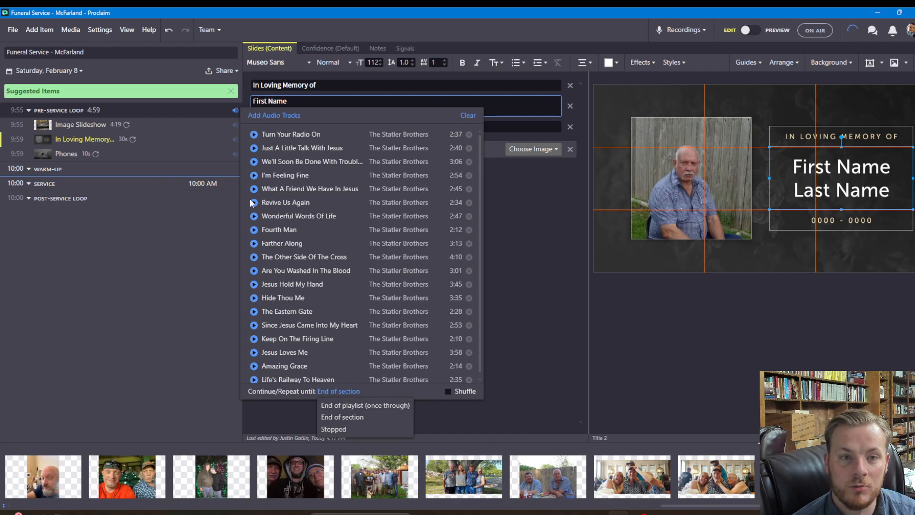
left_click(185, 253)
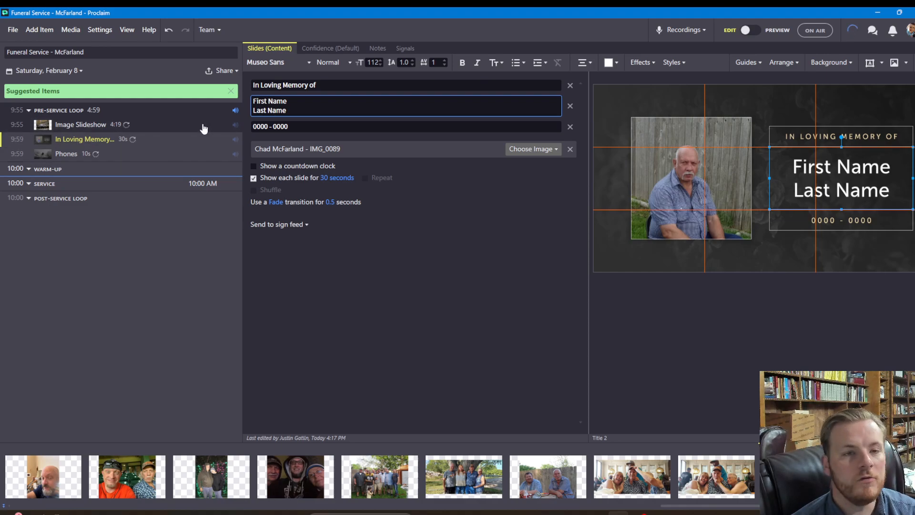
Duplicate the Phones announcement item and move the copy into Warm-Up
left_click(158, 156)
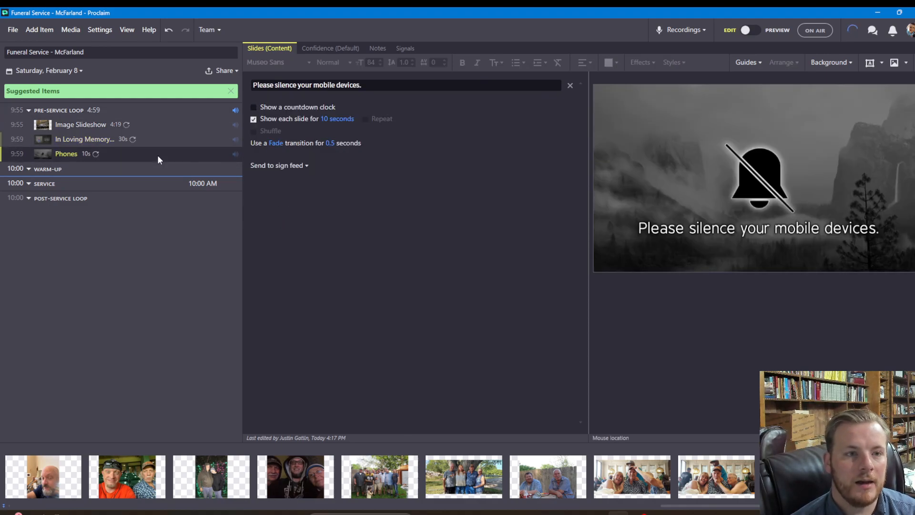
right_click(158, 155)
left_click(178, 193)
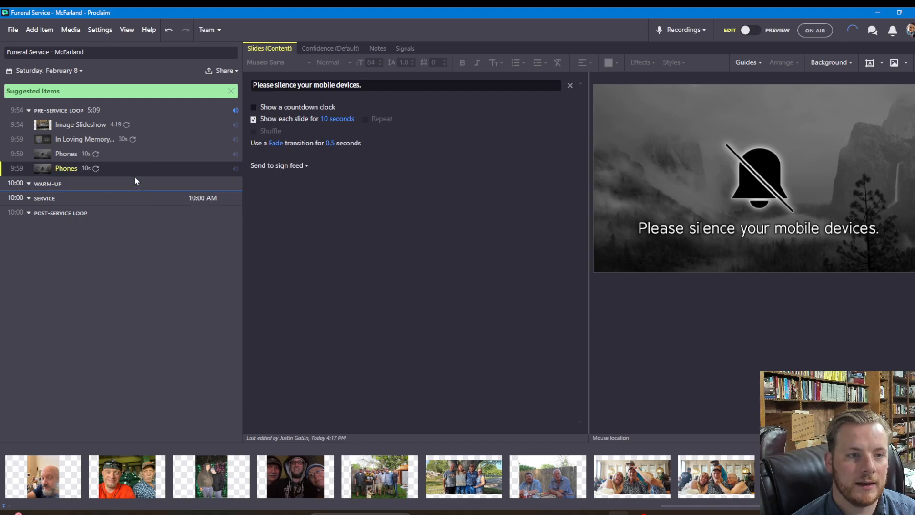
left_click_drag(136, 182, 143, 164)
Duplicate the In Loving Memory item and place the copy at the top of Warm-Up
right_click(150, 142)
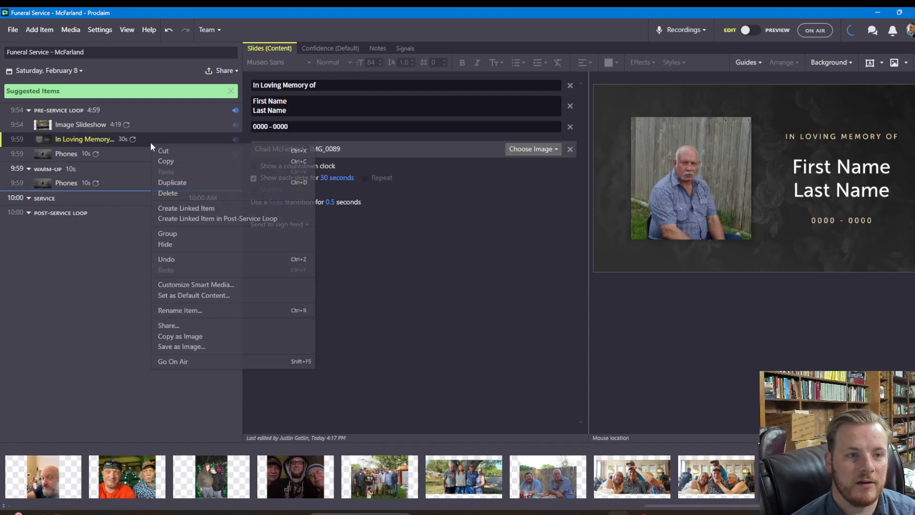
left_click(175, 183)
left_click_drag(164, 186, 162, 186)
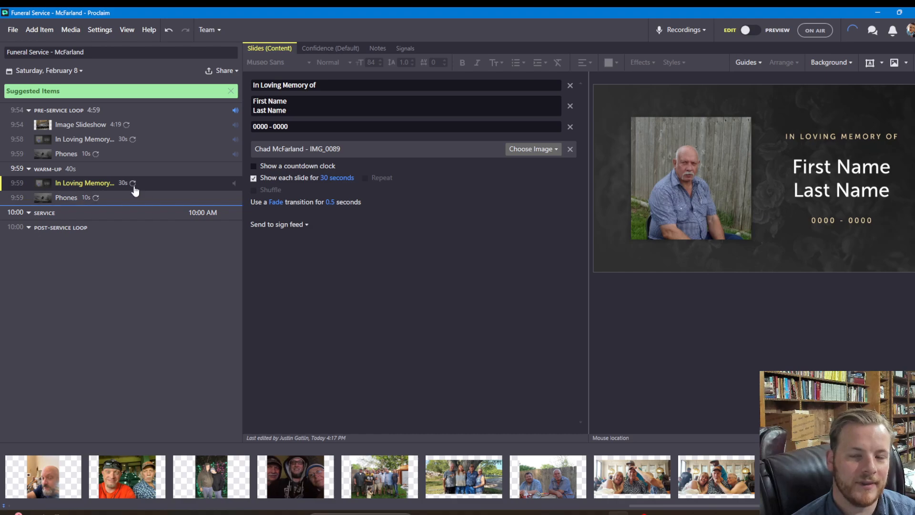
left_click(141, 199)
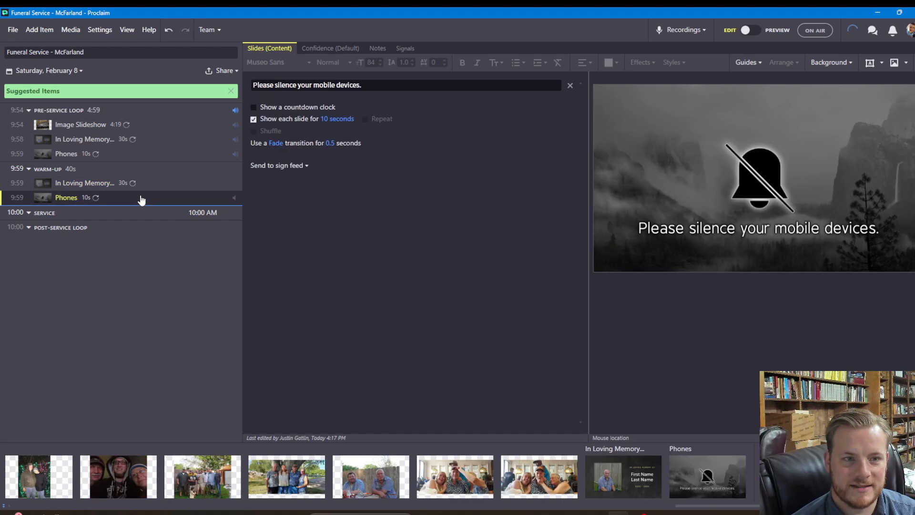
Duplicate the Warm-Up memorial item and drag the copy into the Service section
left_click(153, 187)
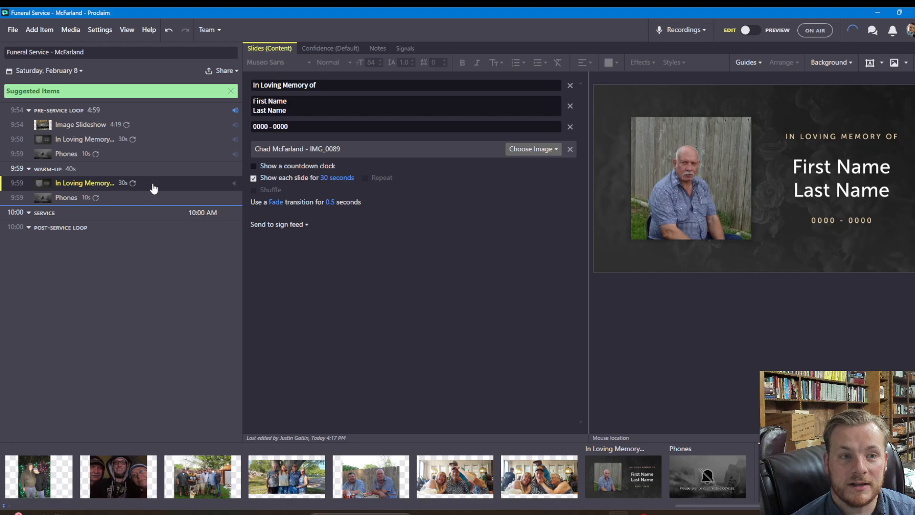
right_click(153, 185)
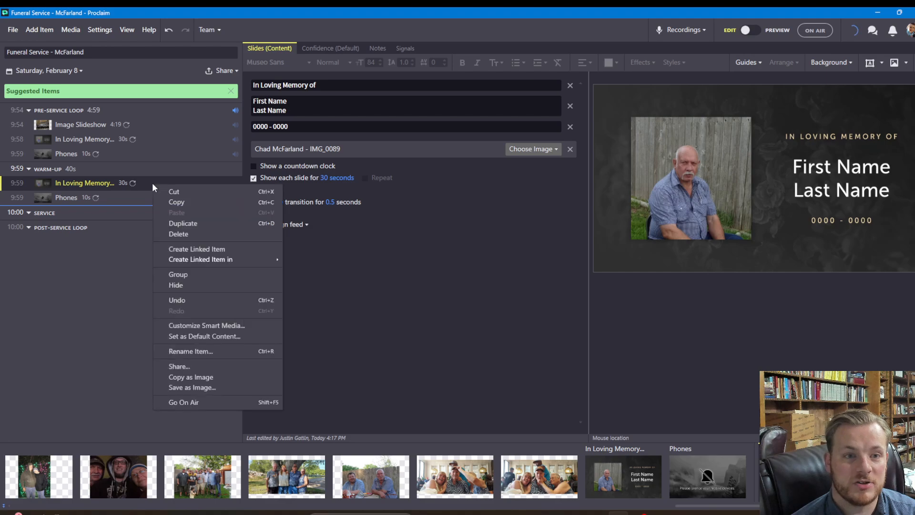
left_click(181, 224)
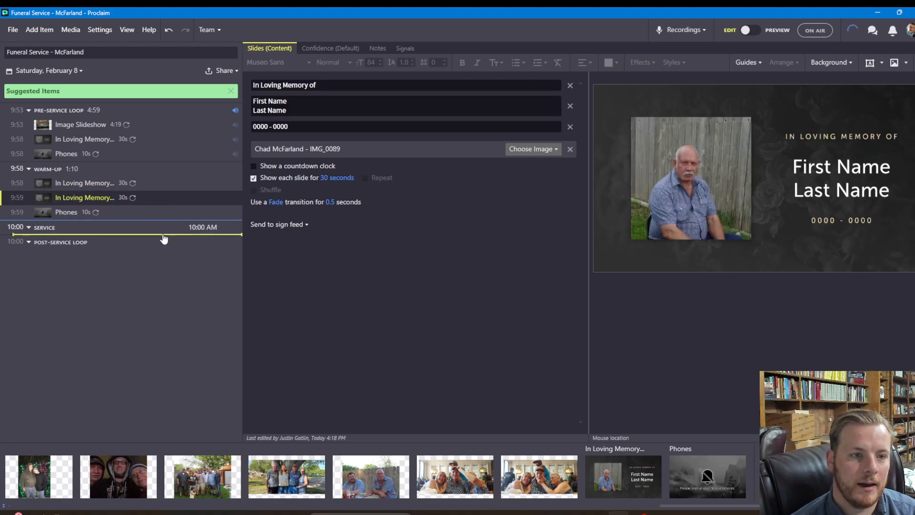
left_click_drag(164, 238, 162, 239)
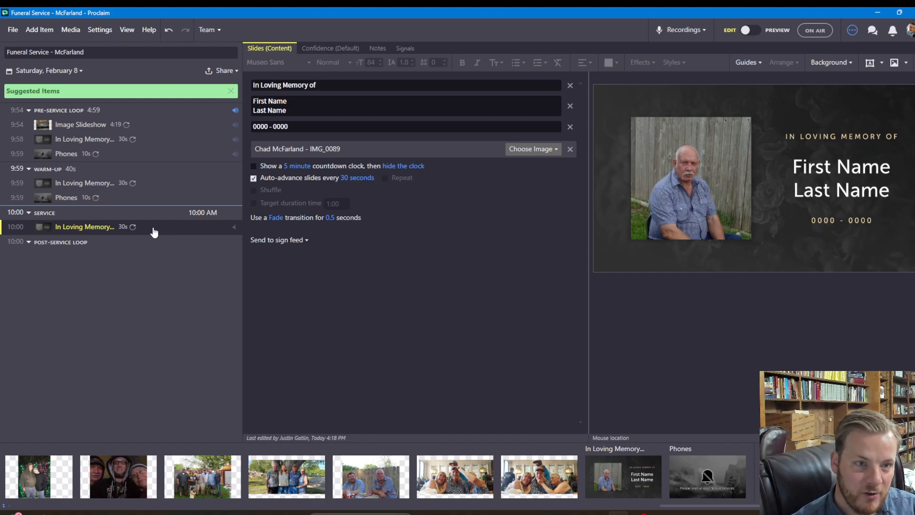
Duplicate the Service memorial item and import the 'I Wouldn't Have Missed It For The World' MP3
right_click(153, 227)
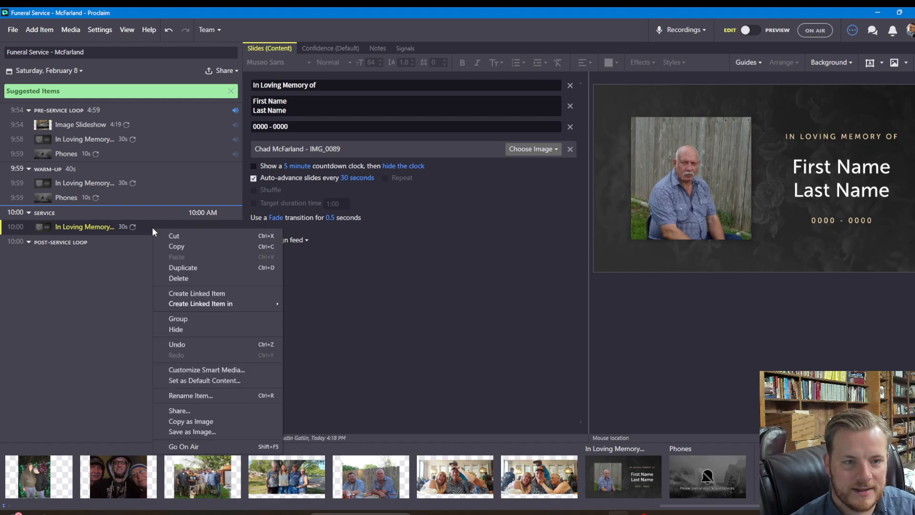
left_click(176, 268)
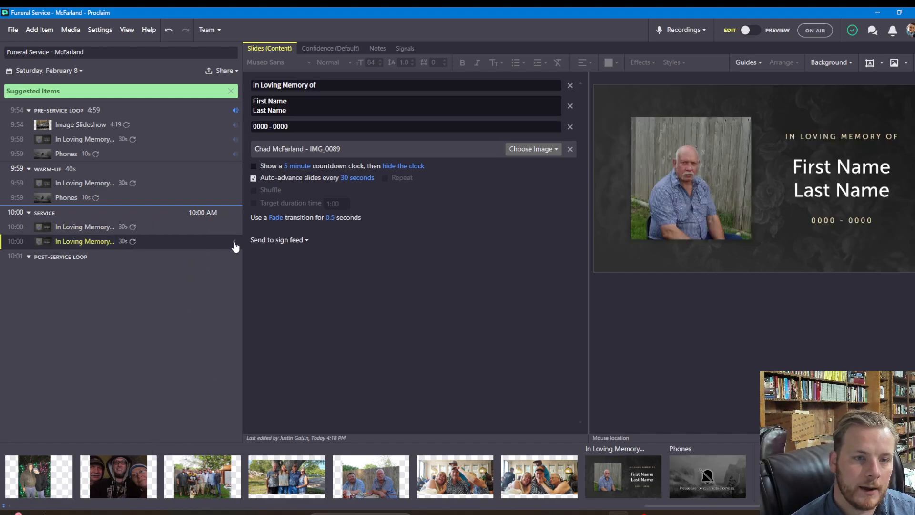
left_click(234, 243)
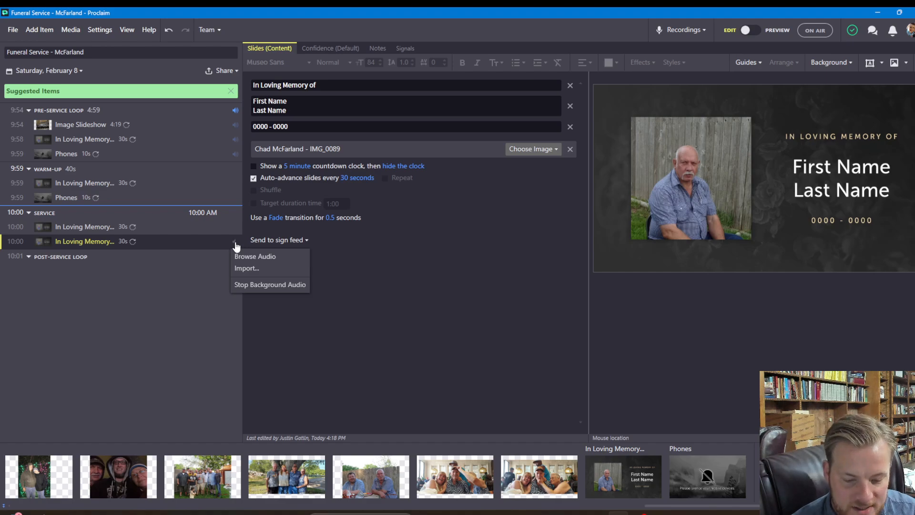
left_click(244, 269)
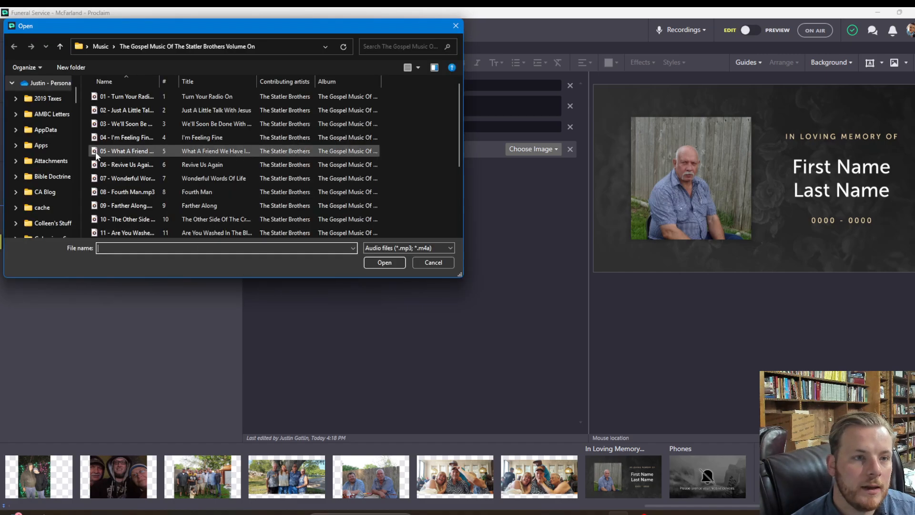
scroll(56, 162, "down", 3)
left_click(100, 46)
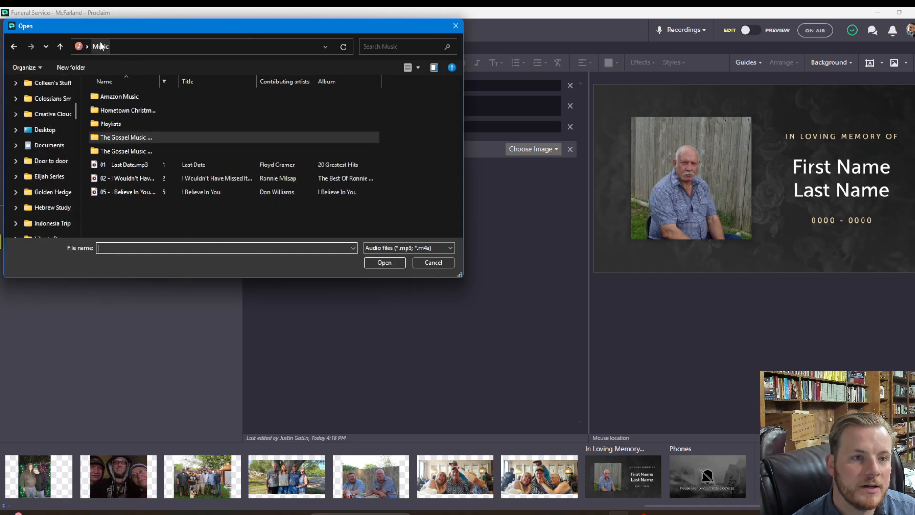
left_click(139, 180)
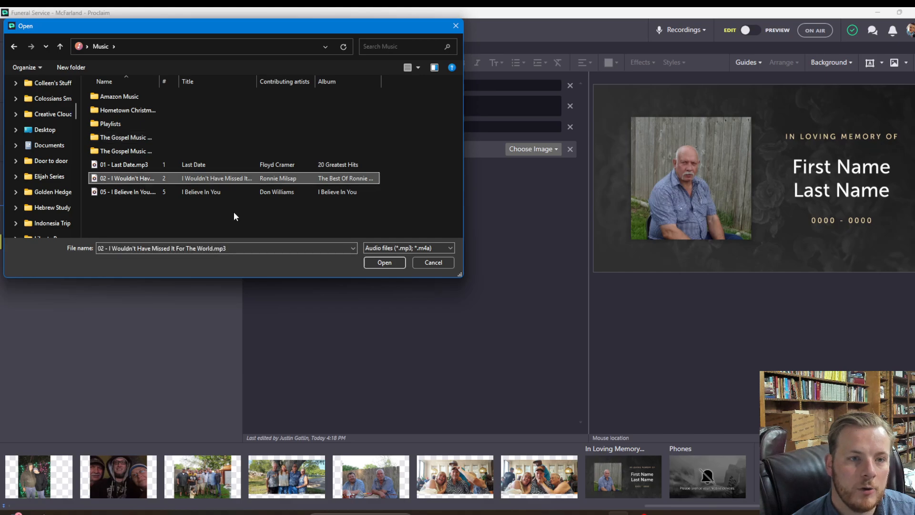
left_click(379, 262)
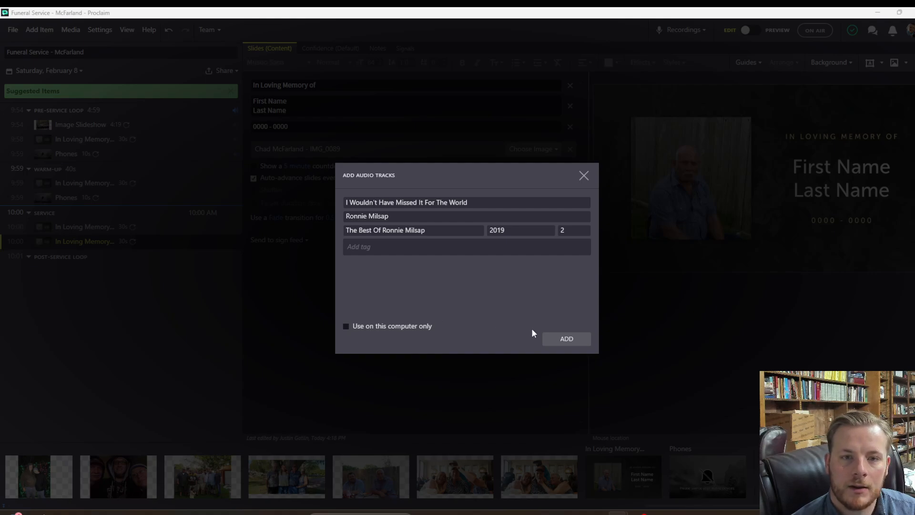
Tag the song with the deceased's name and 'funeral-music', then add it to the item
left_click(382, 247)
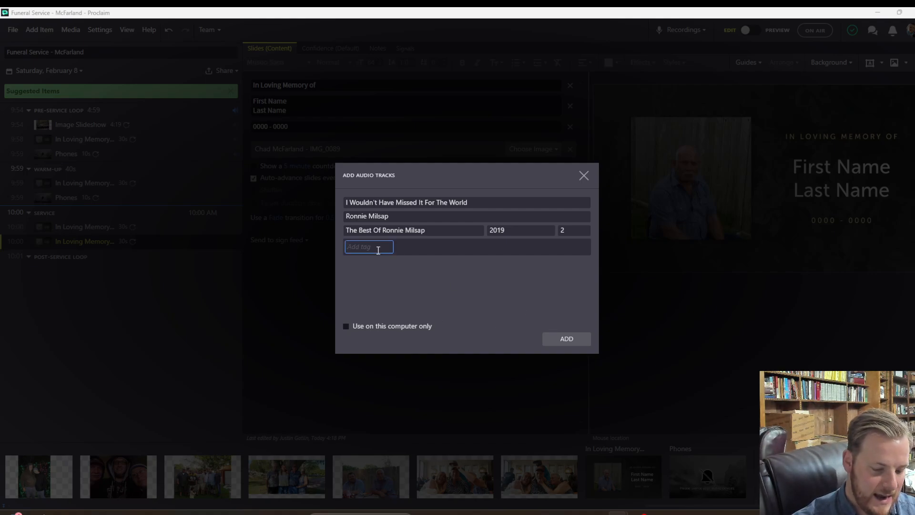
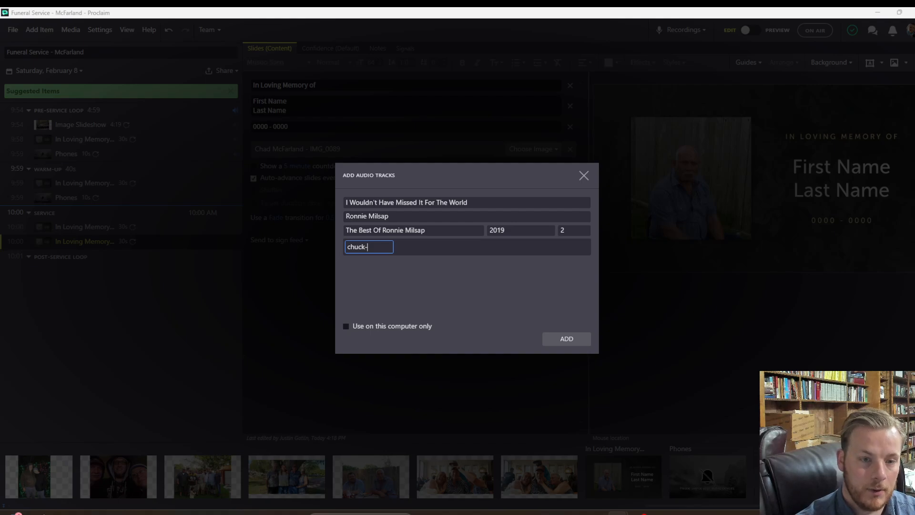
key("Return")
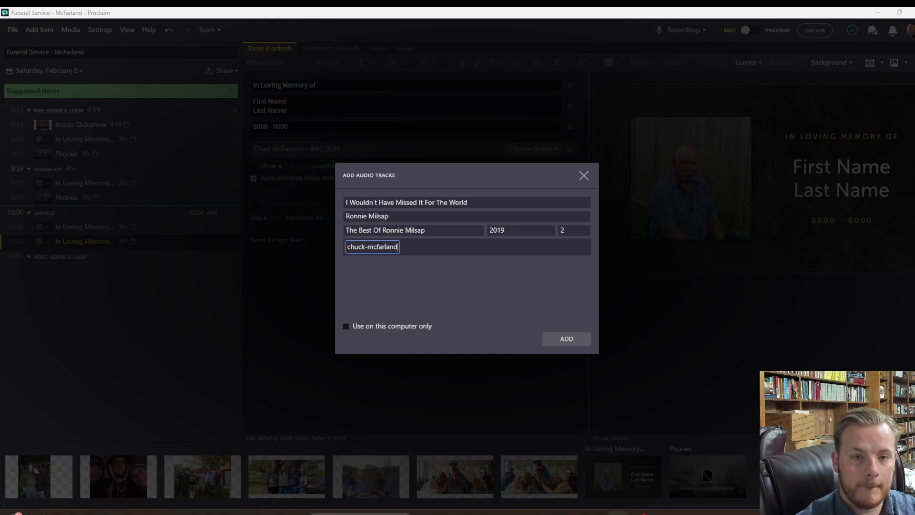
type("funeral-0")
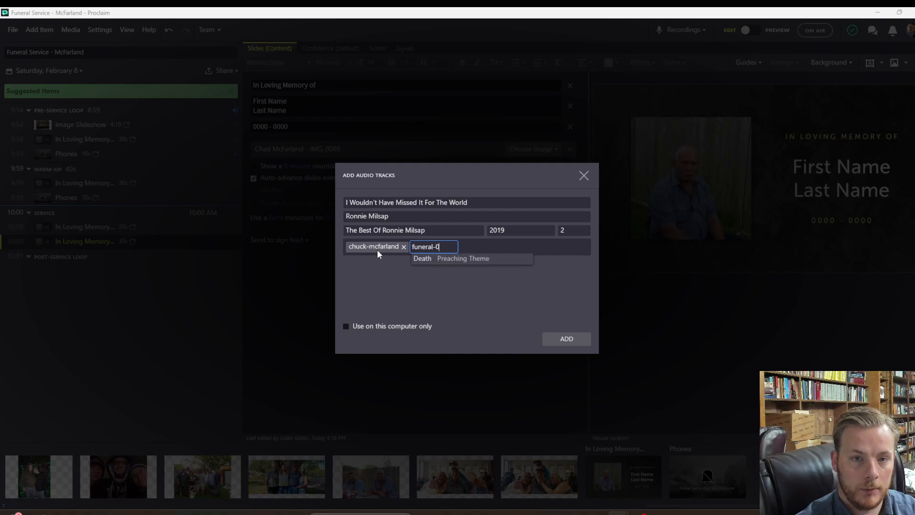
key("BackSpace")
type("music")
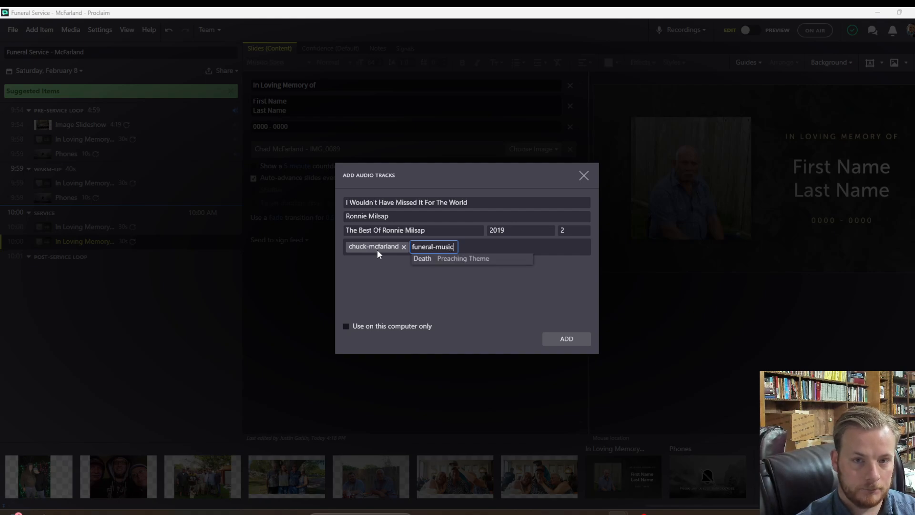
key("Return")
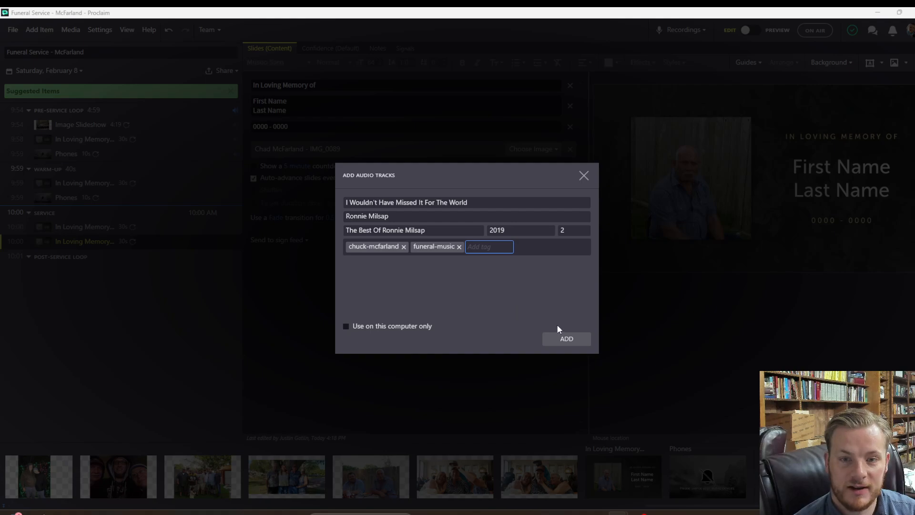
left_click(568, 338)
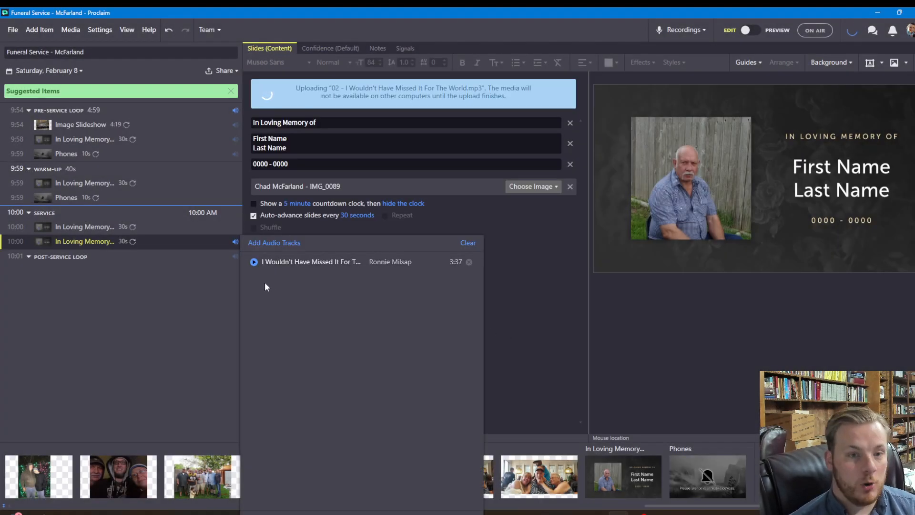
Set the Ronnie Milsap song to stop at End of service item
left_click(517, 309)
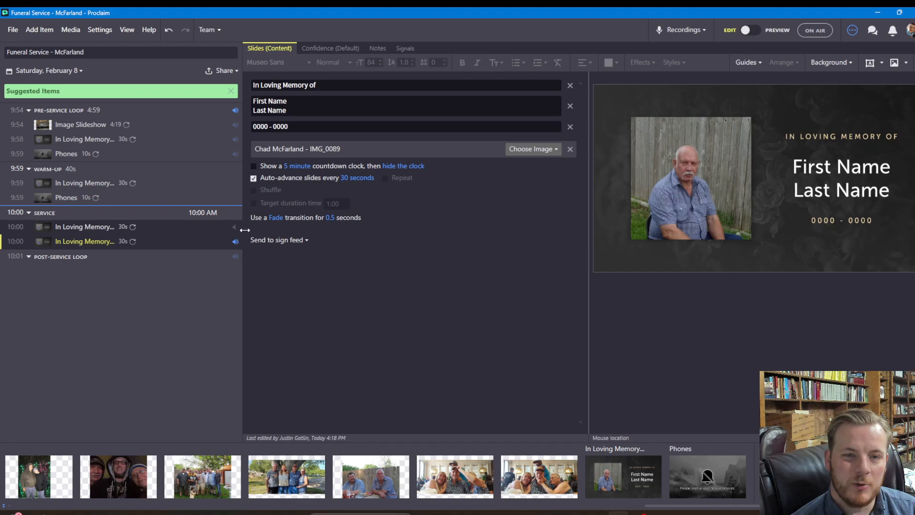
left_click(236, 242)
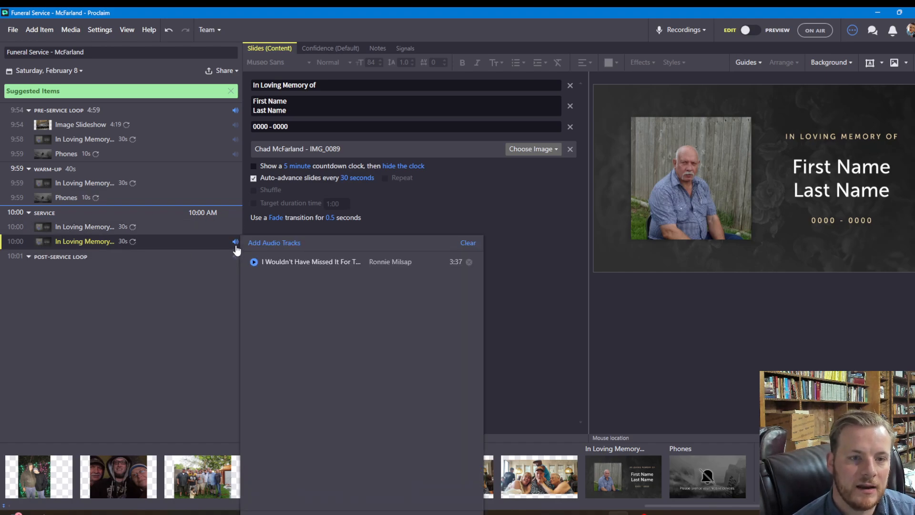
left_click(347, 513)
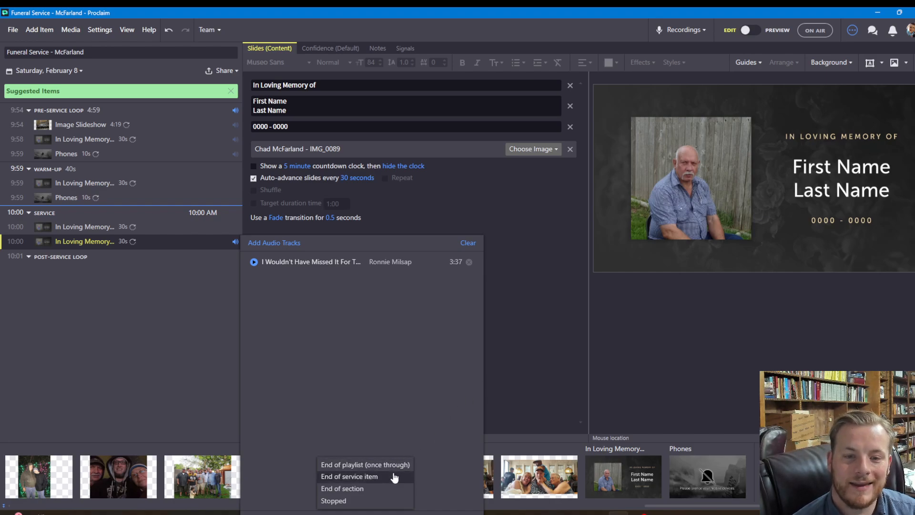
left_click(507, 343)
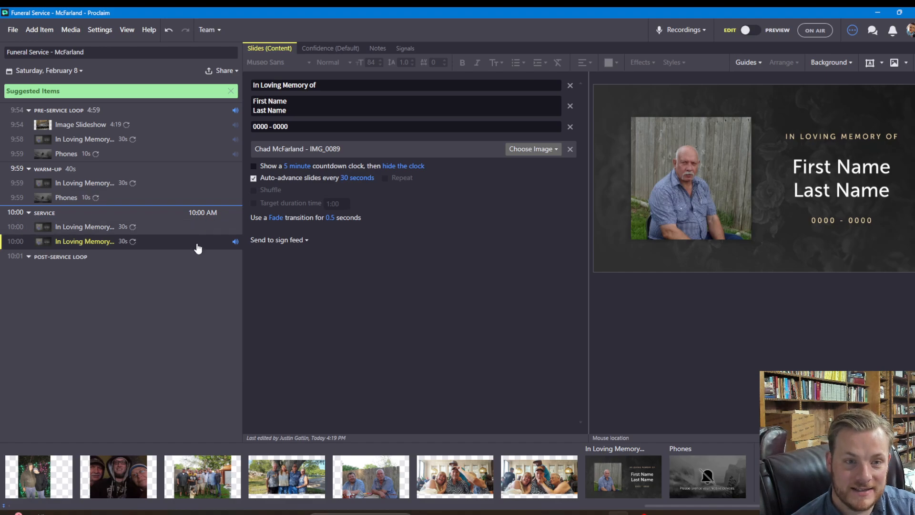
Rename the second Service item to 'I Wouldn't Have Missed it for the World'
right_click(182, 228)
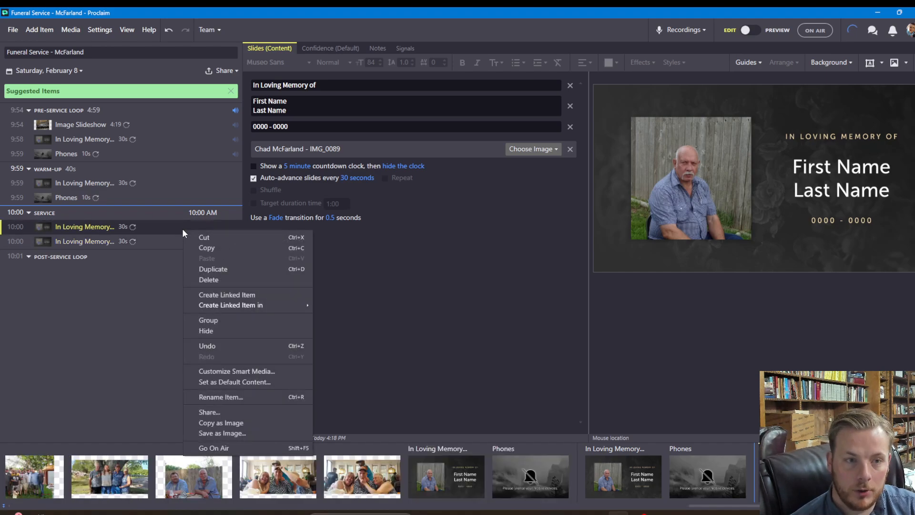
right_click(105, 246)
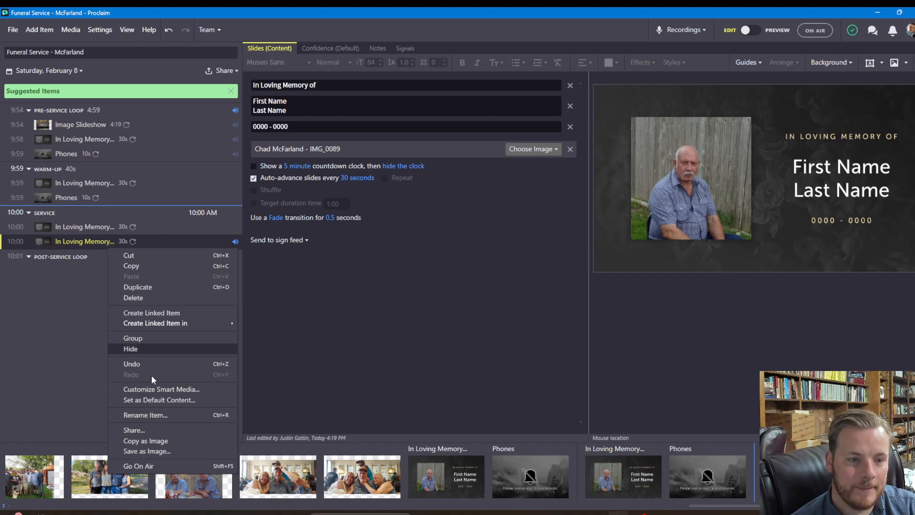
left_click(160, 416)
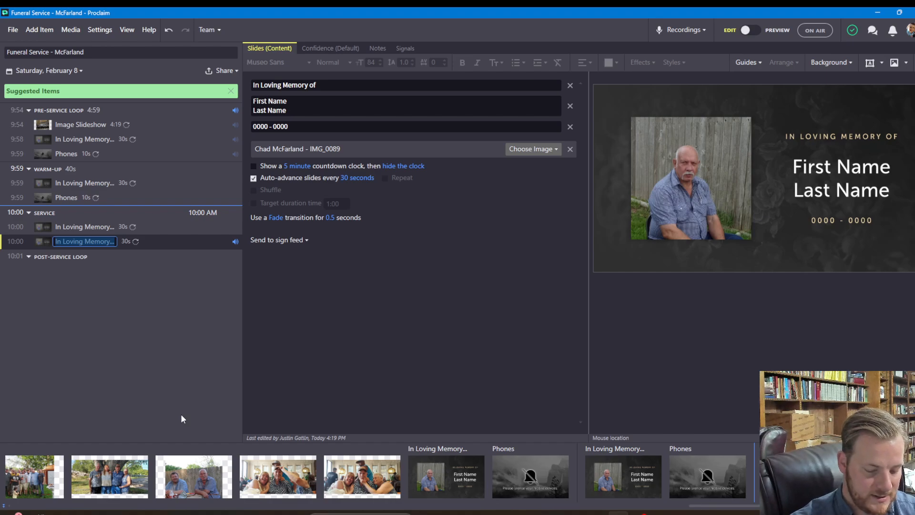
type("I Woun")
key("BackSpace")
key("BackSpace")
key("BackSpace")
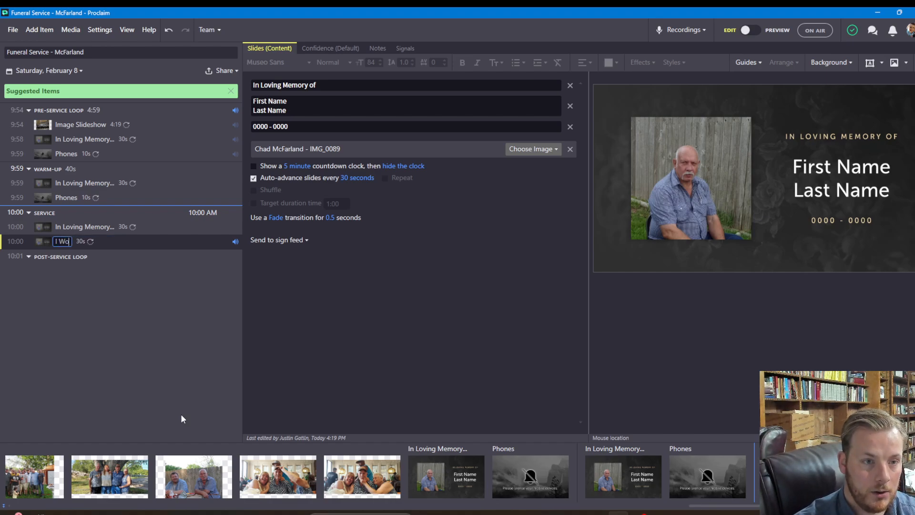
type("ould")
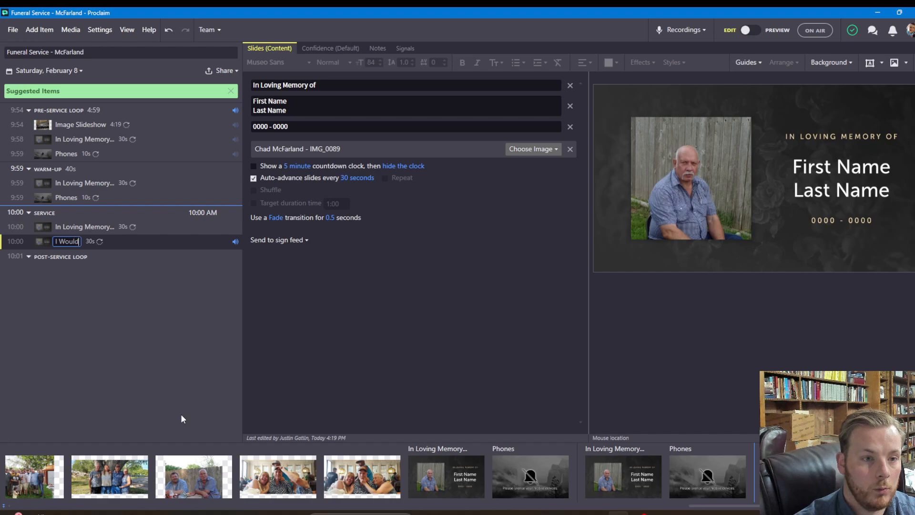
type("n't Have Missed ")
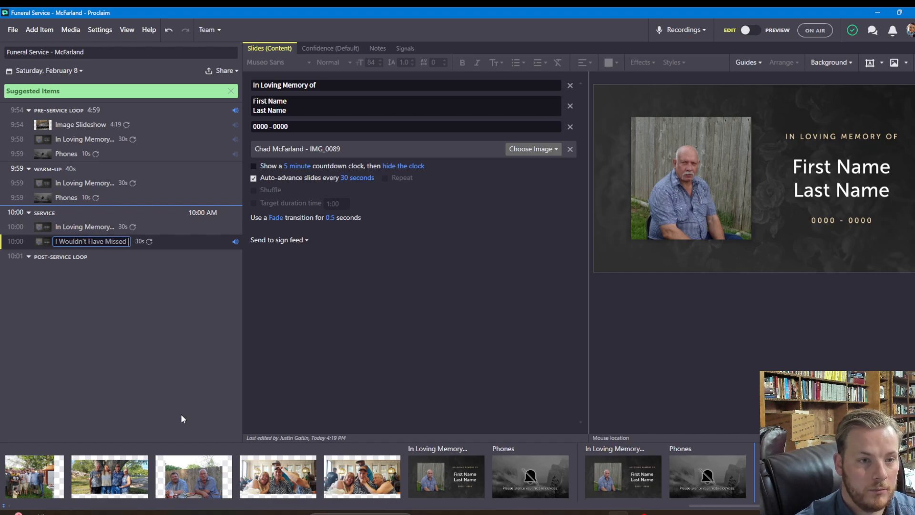
type("it for the World")
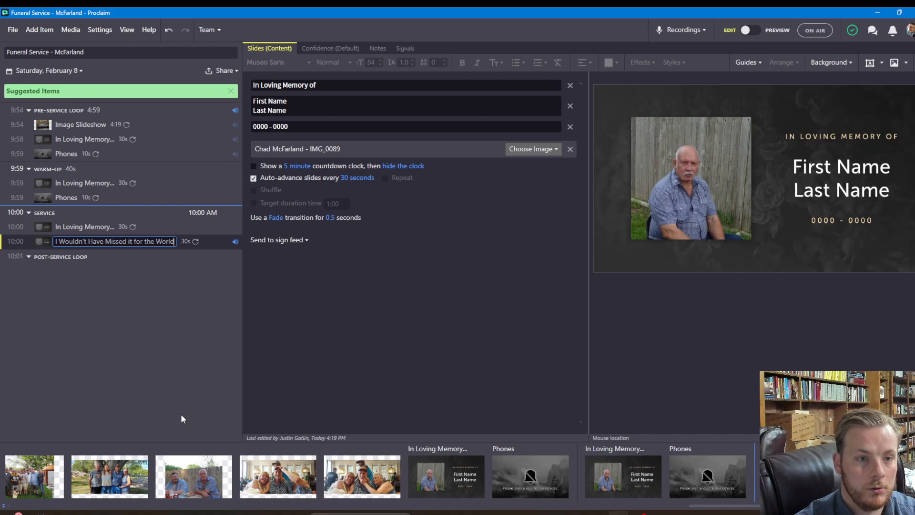
key("Return")
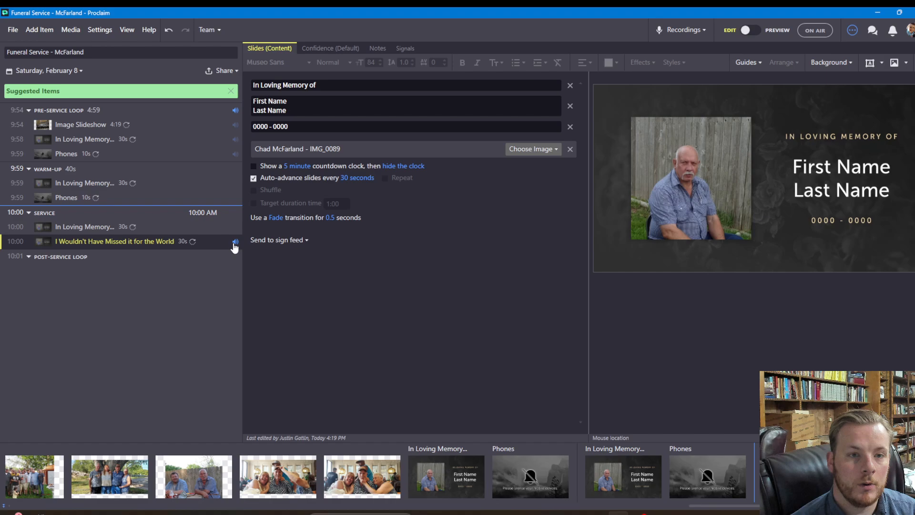
Turn off auto-advance on the first Service memorial item
left_click(195, 228)
left_click(253, 179)
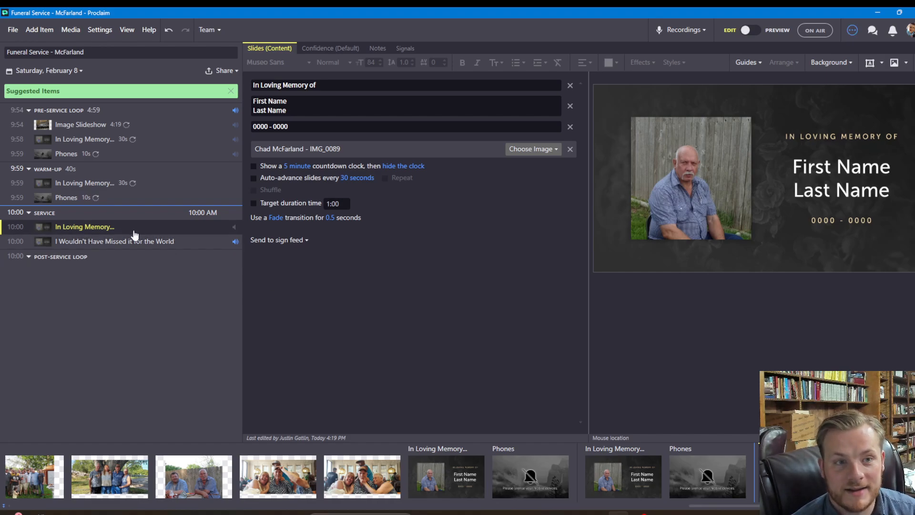
left_click(174, 243)
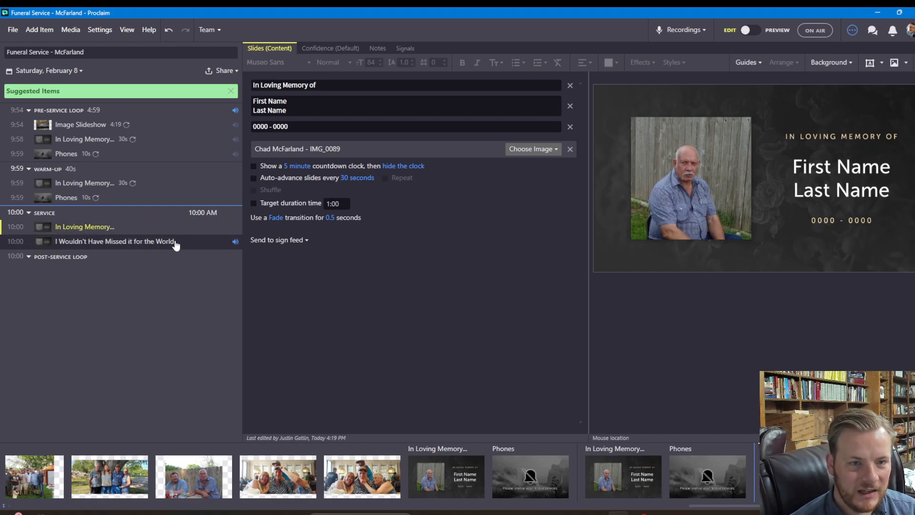
Duplicate the In Loving Memory item, place it below the song item, and check the song's audio
left_click(153, 230)
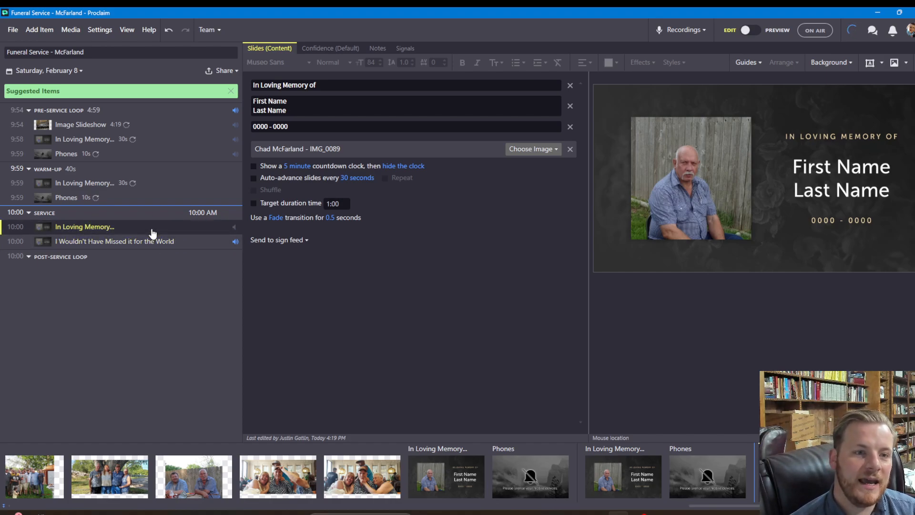
right_click(152, 231)
left_click(193, 269)
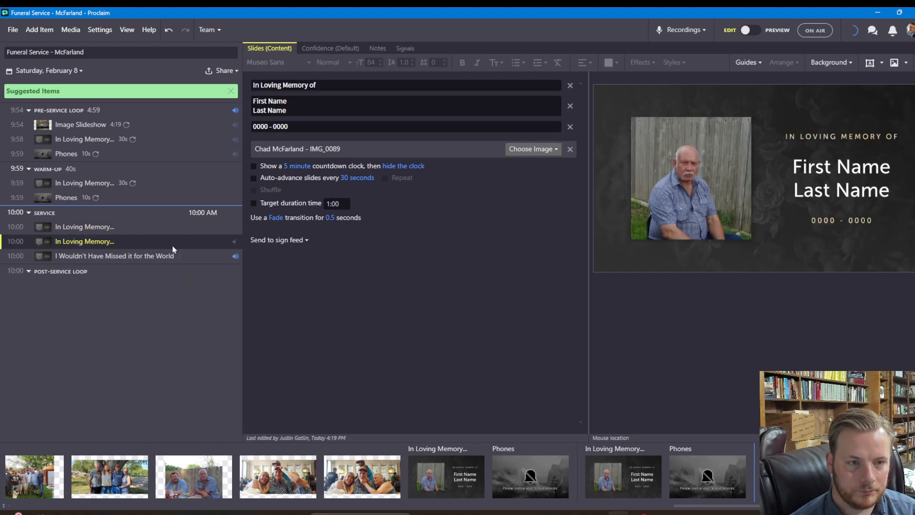
left_click_drag(174, 249, 176, 257)
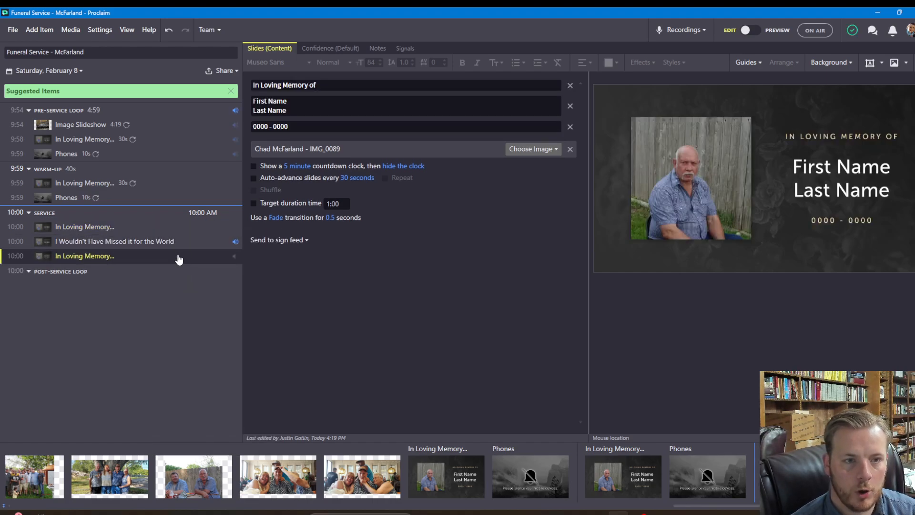
left_click(235, 243)
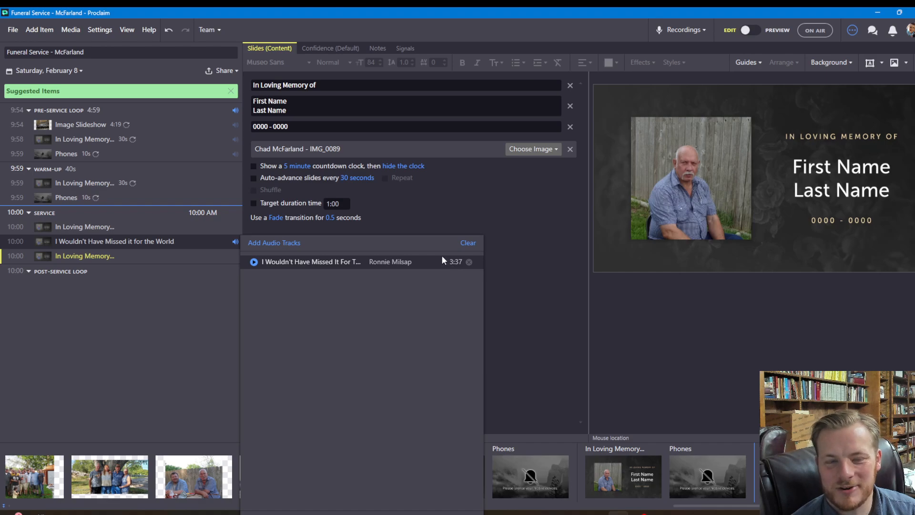
left_click(435, 210)
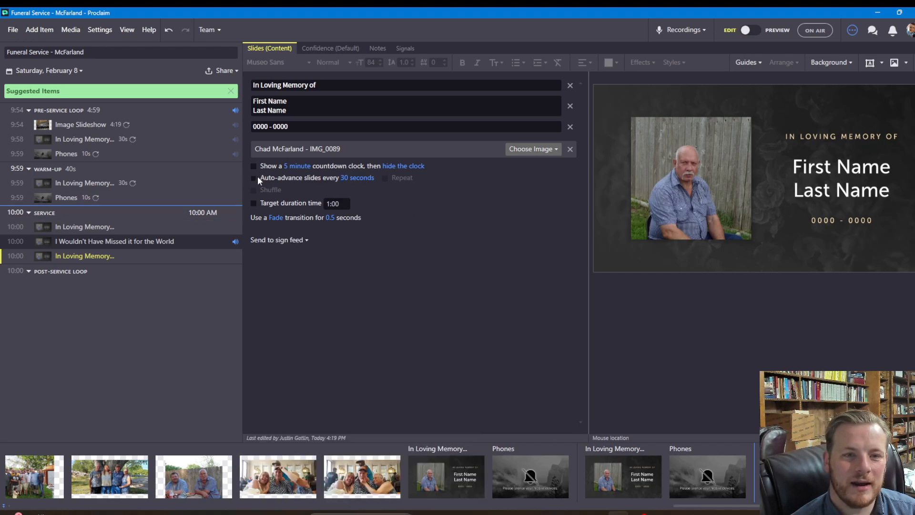
Turn on auto-advance at 3:37 for the copied memorial item
left_click(255, 178)
left_click(345, 180)
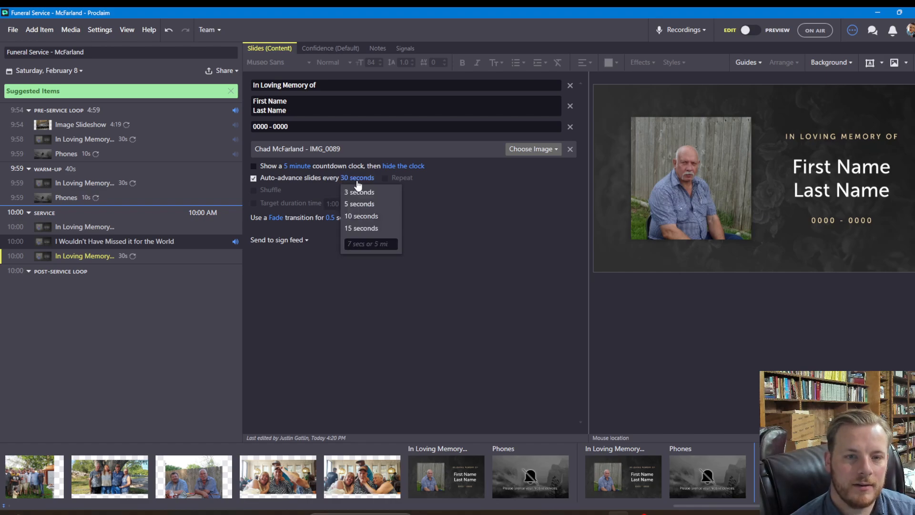
type("3:37")
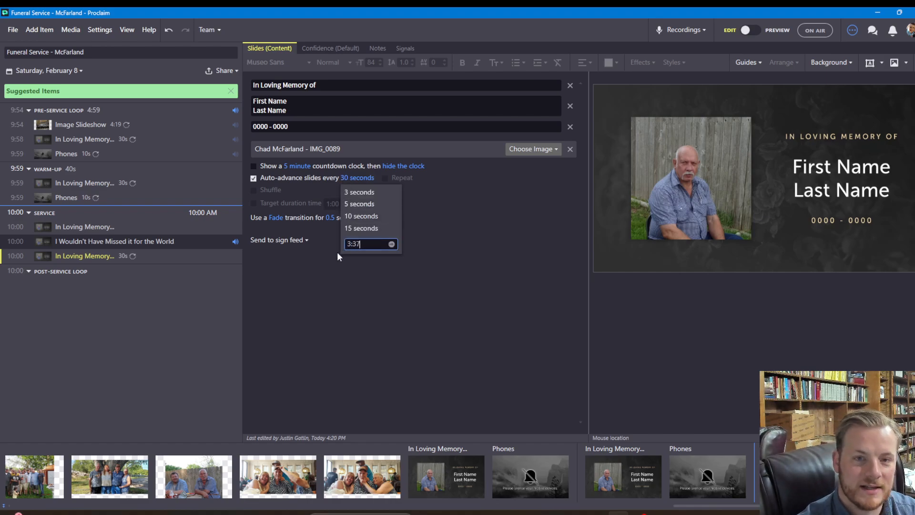
key("Return")
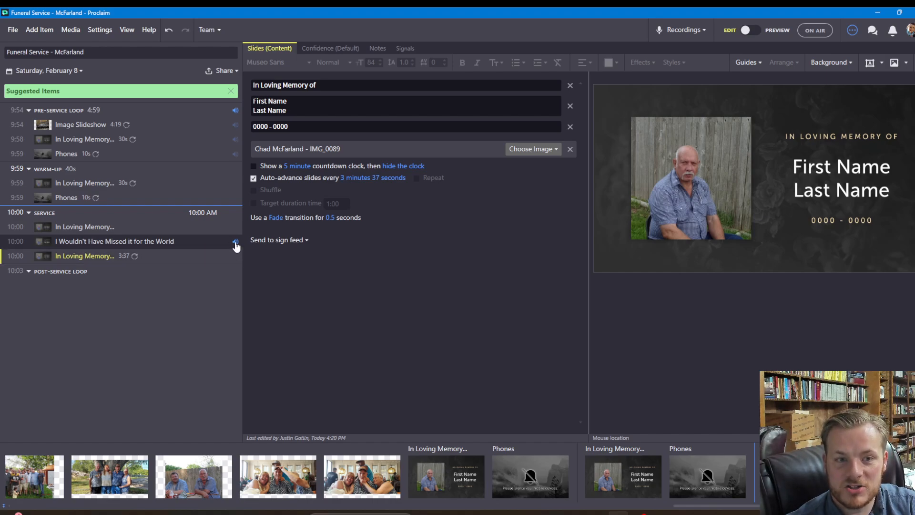
Make the 'I Wouldn't Have Missed it for the World' item auto-advance every 3:37
left_click(201, 245)
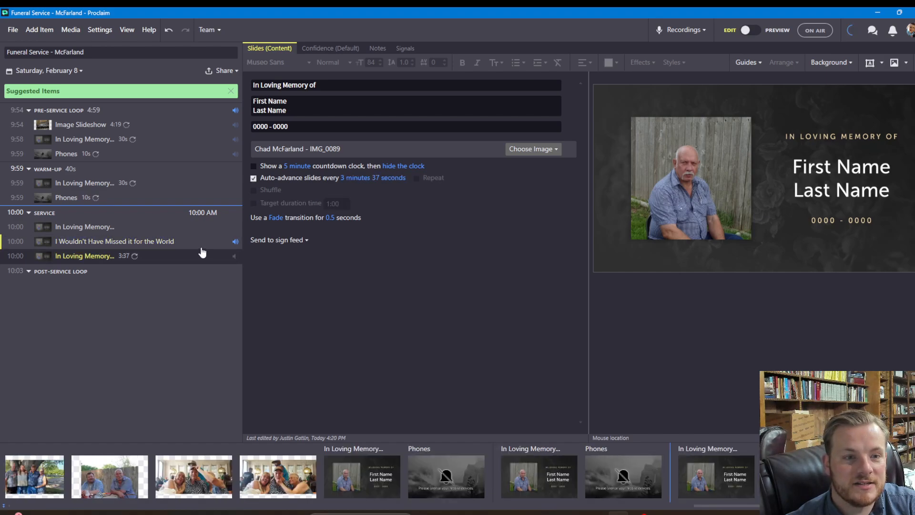
left_click(259, 177)
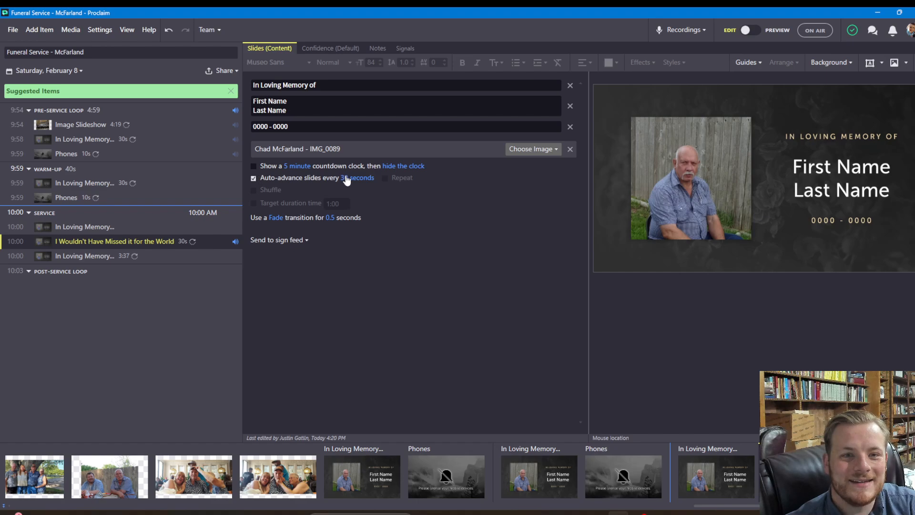
left_click(356, 178)
left_click(374, 243)
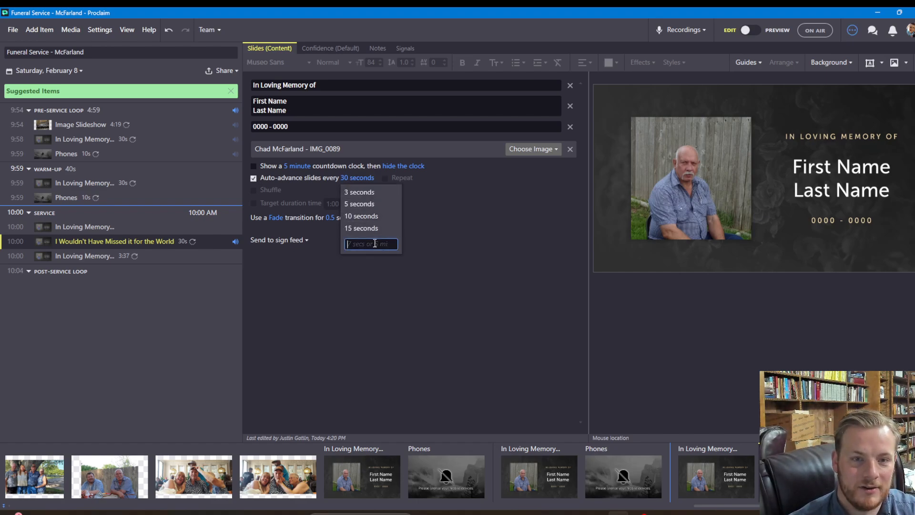
type("3:37")
key("Return")
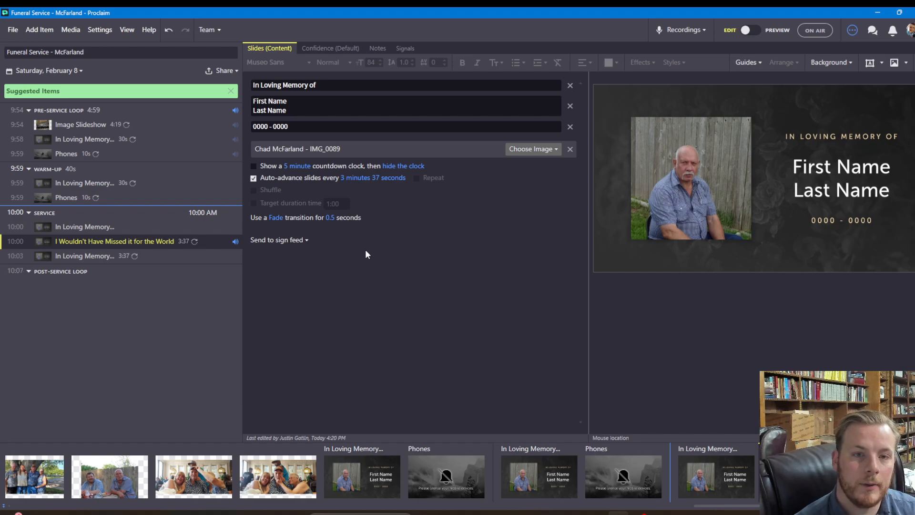
Turn off auto-advance on the second In Loving Memory item
left_click(167, 258)
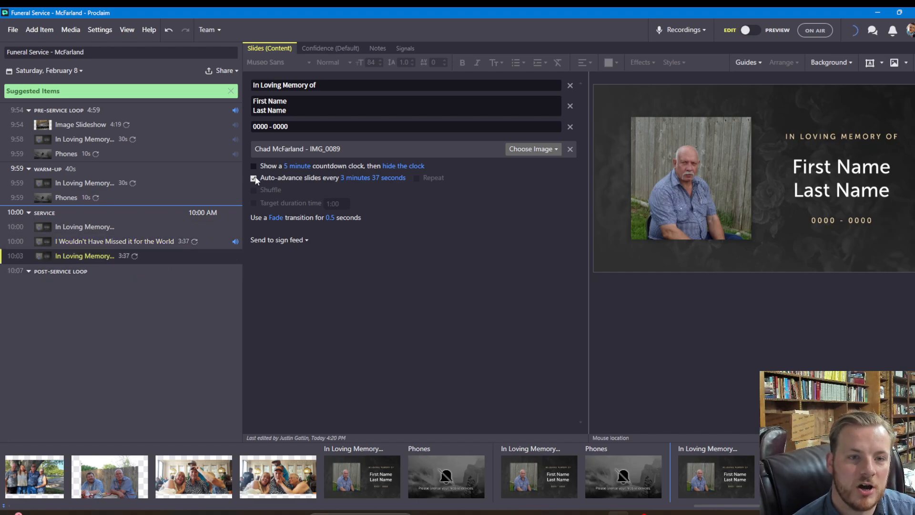
left_click(254, 179)
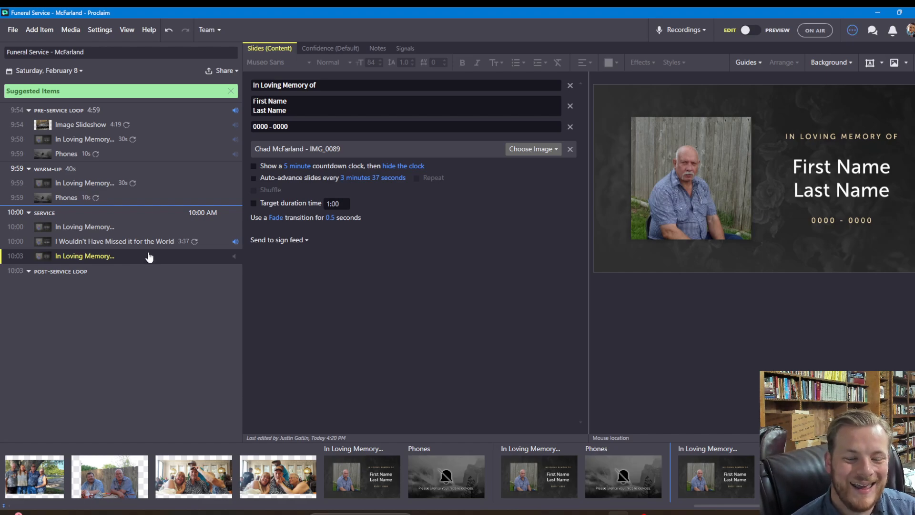
left_click(163, 228)
left_click(161, 256)
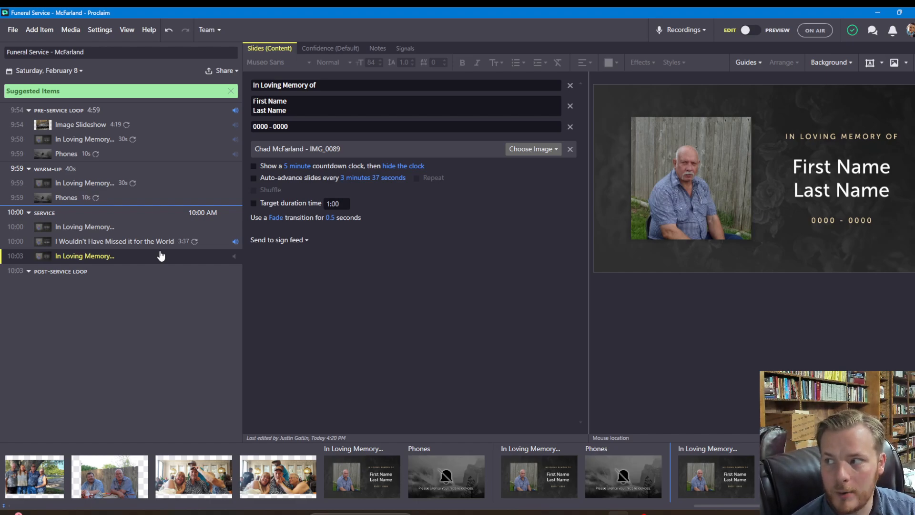
Duplicate the last memorial item, keeping the copy's name unchanged
right_click(159, 260)
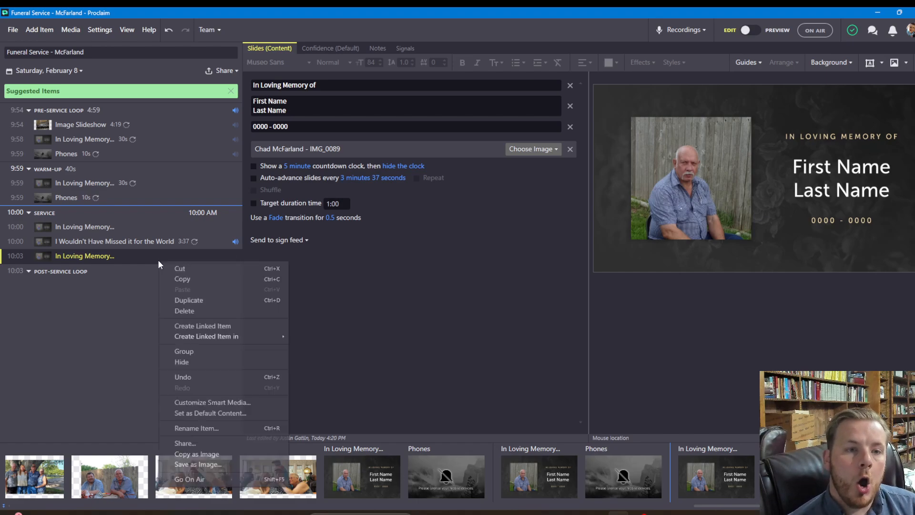
left_click(187, 303)
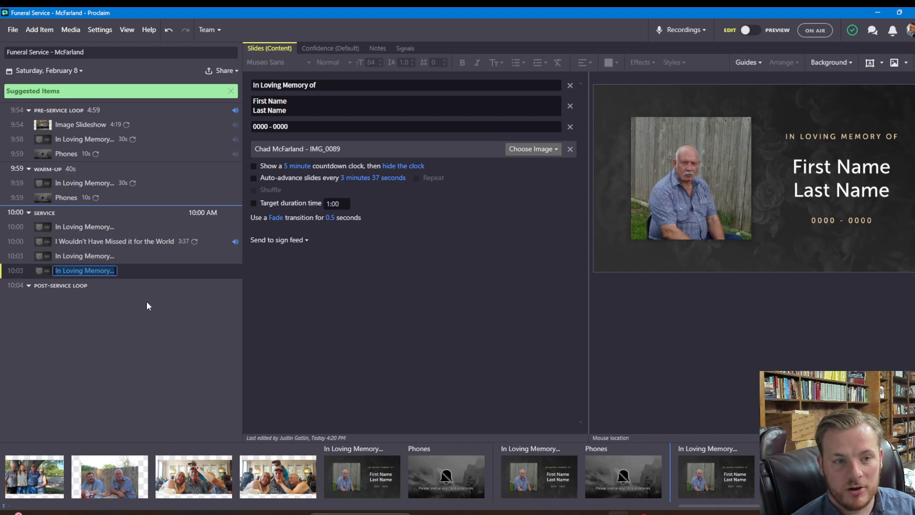
left_click(110, 257)
Rename the first In Loving Memory item to 'Welcome'
right_click(118, 226)
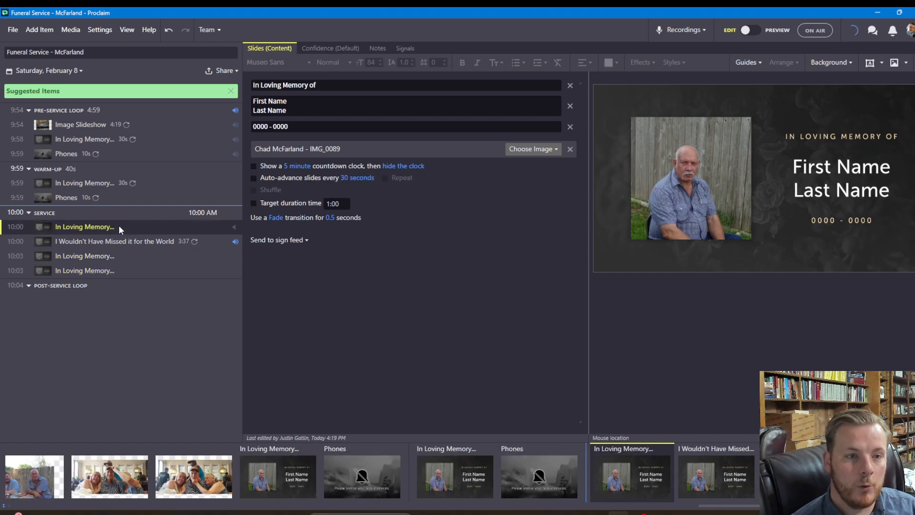
left_click(166, 394)
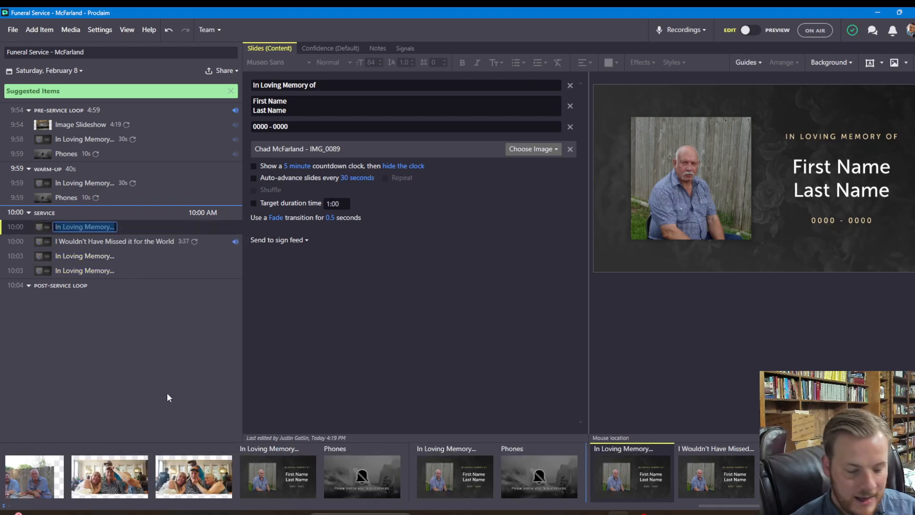
type("Welcome")
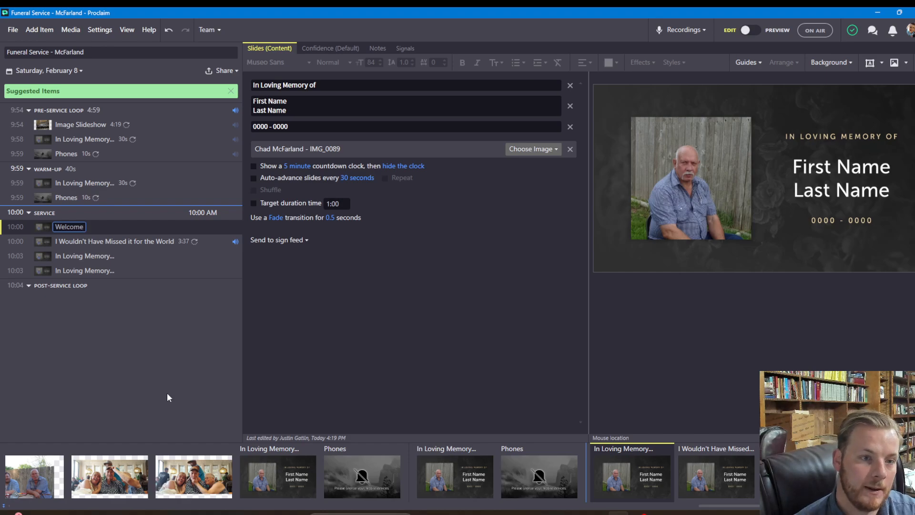
left_click(109, 257)
Rename the next memorial item to an Obituary title with the speaker's name
right_click(110, 261)
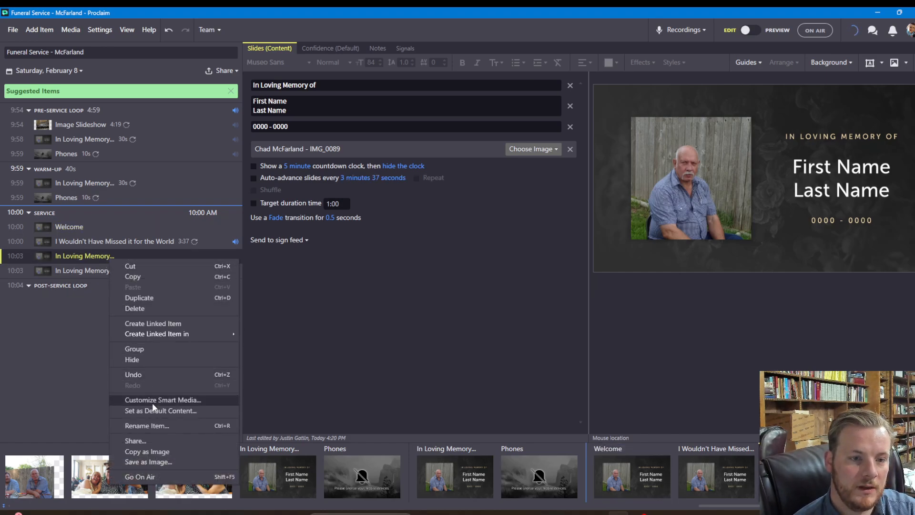
key("Escape")
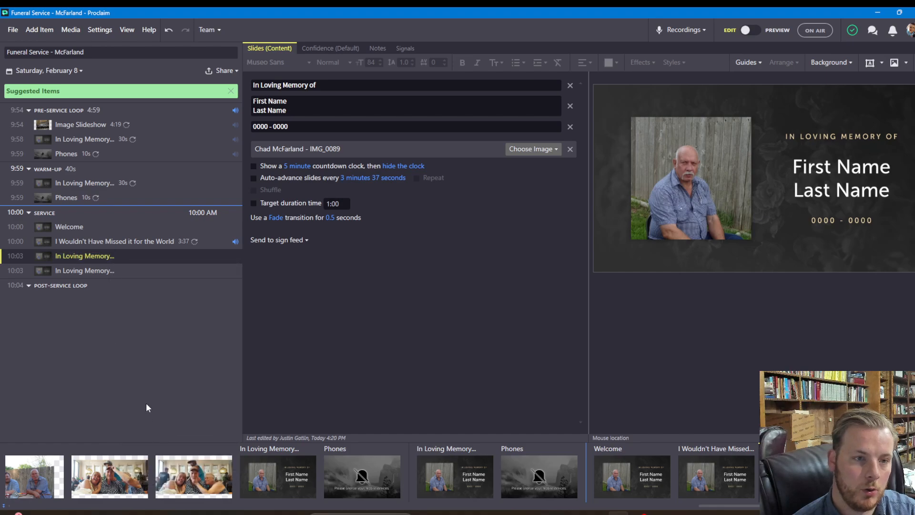
right_click(102, 256)
left_click(161, 426)
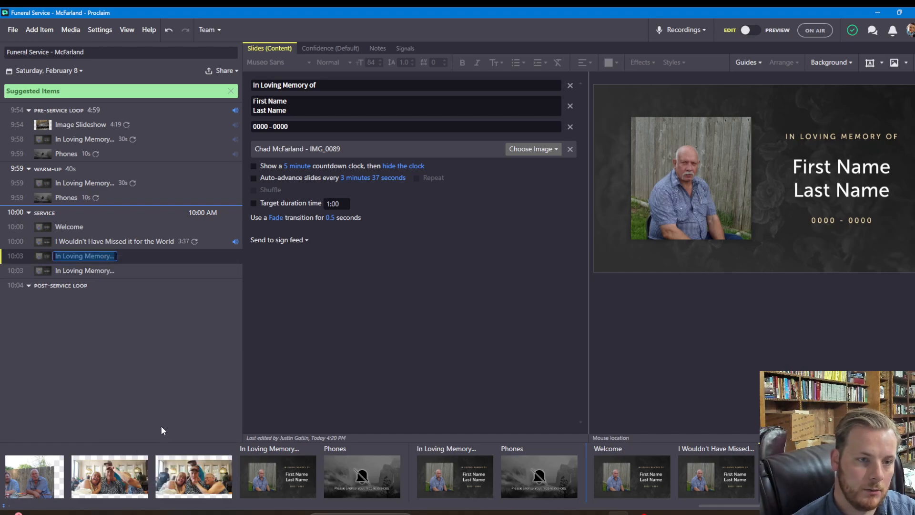
type("Obituary")
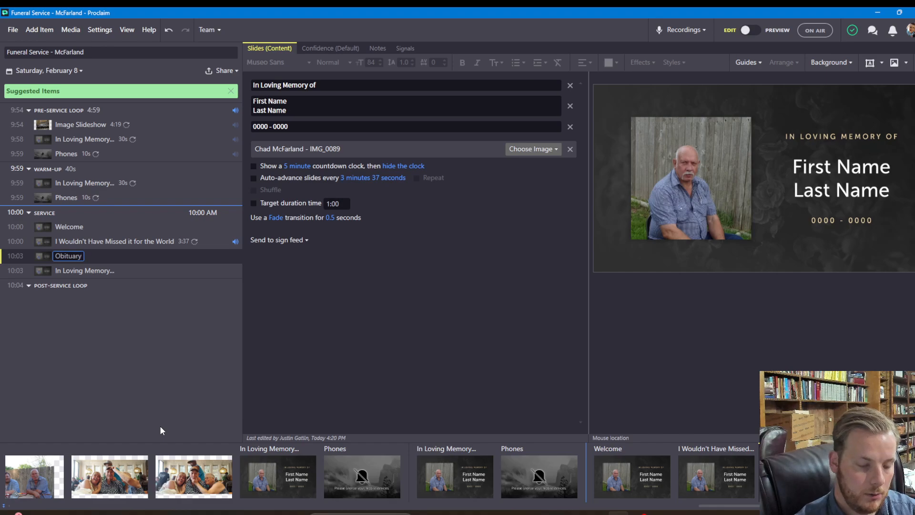
type(" - Bro Paul")
key("Return")
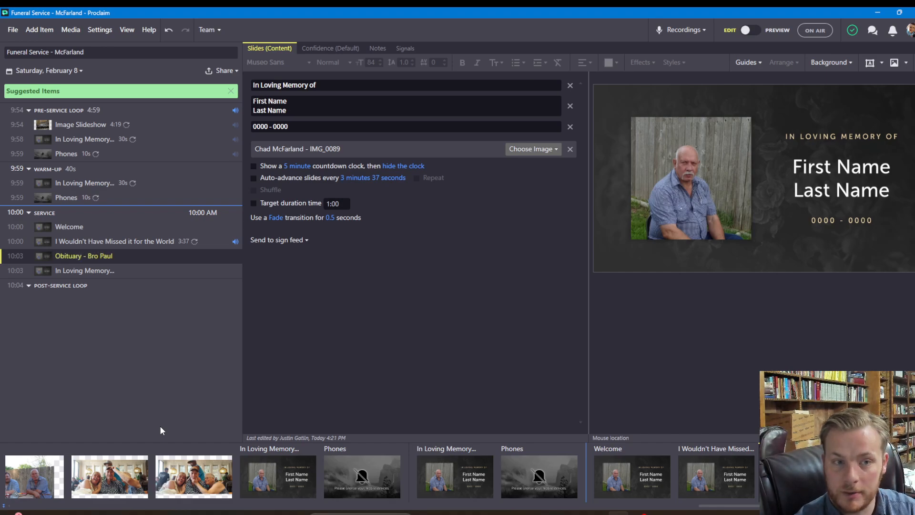
Rename the last In Loving Memory item to 'Last Date'
left_click(143, 272)
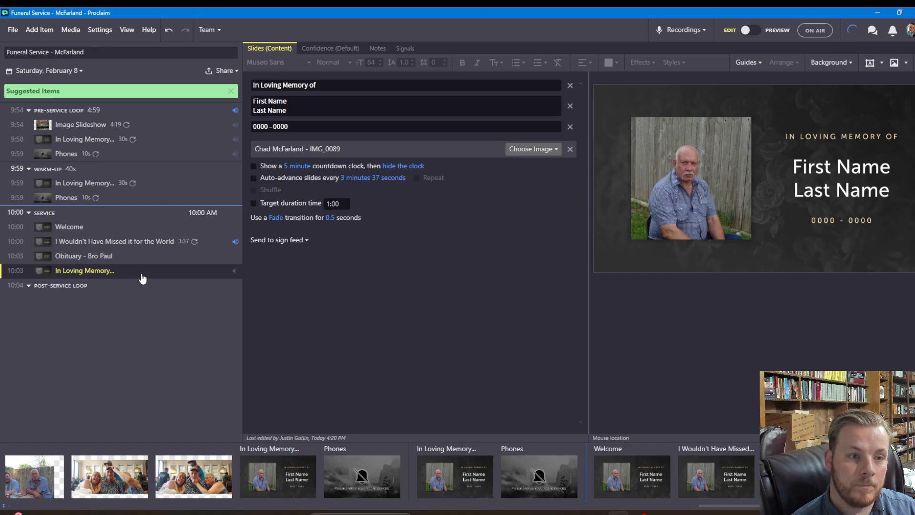
right_click(106, 273)
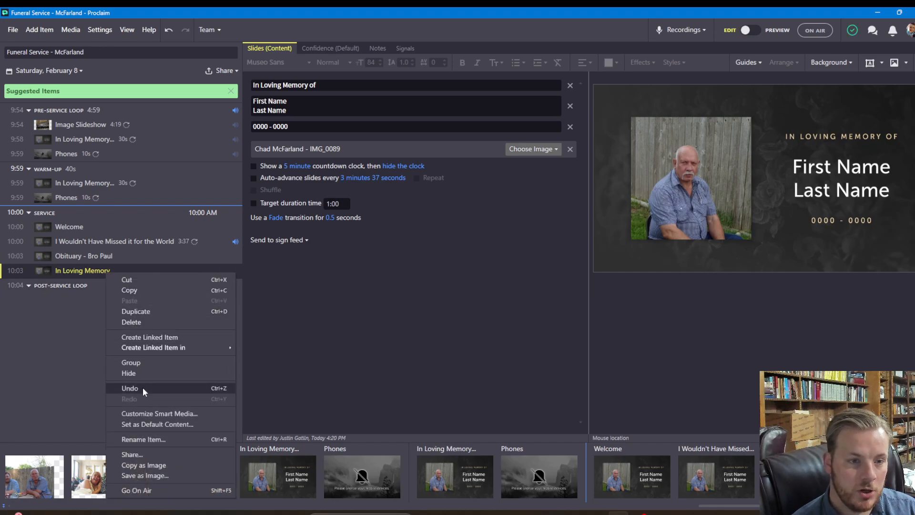
left_click(145, 435)
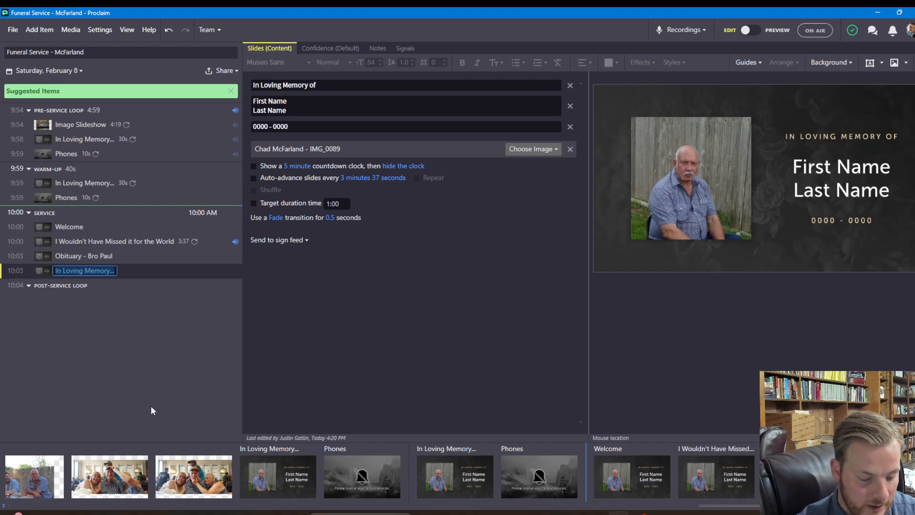
type("Last")
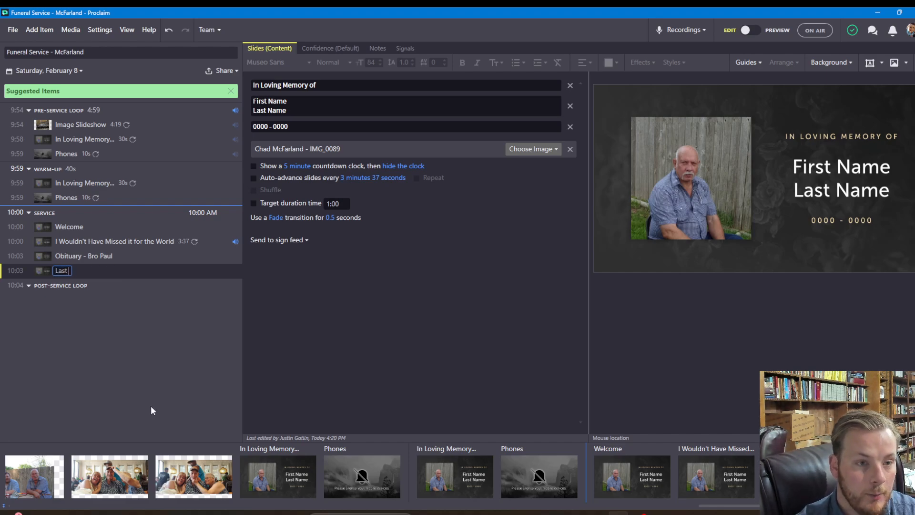
type(" Date")
key("Return")
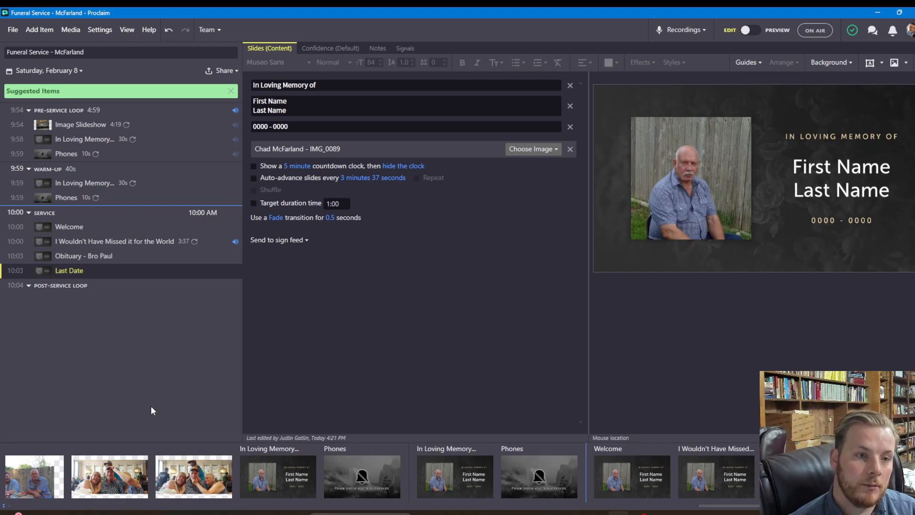
left_click(234, 270)
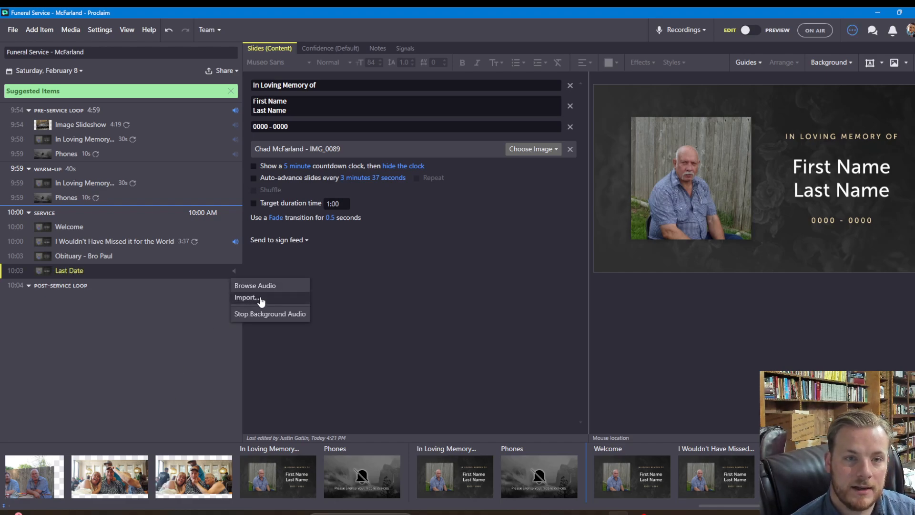
Import the Last Date mp3 as audio for the Last Date item
left_click(261, 299)
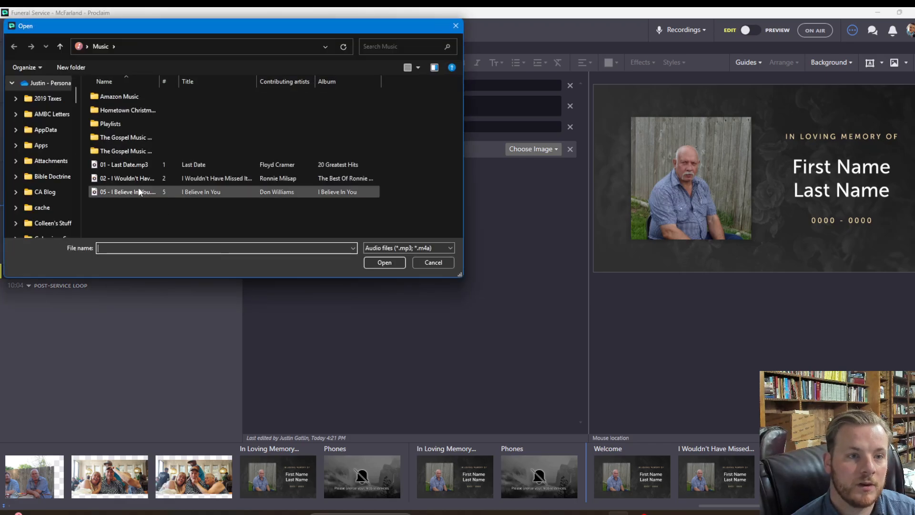
left_click(142, 165)
left_click(384, 262)
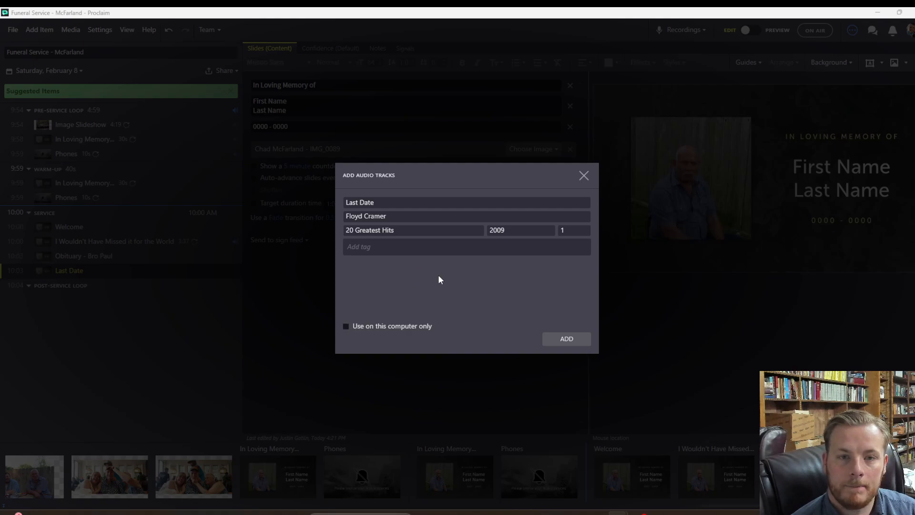
Tag the Last Date track with the deceased's name and 'funeral', and add it
left_click(386, 246)
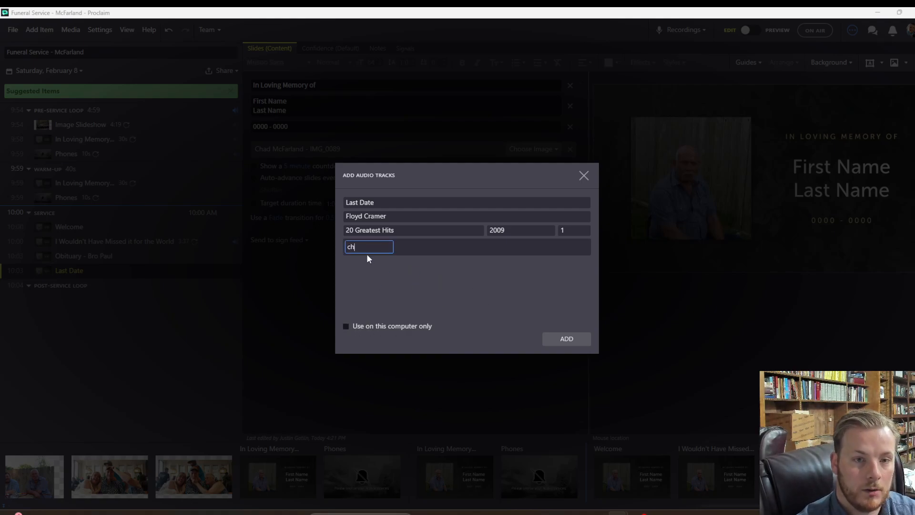
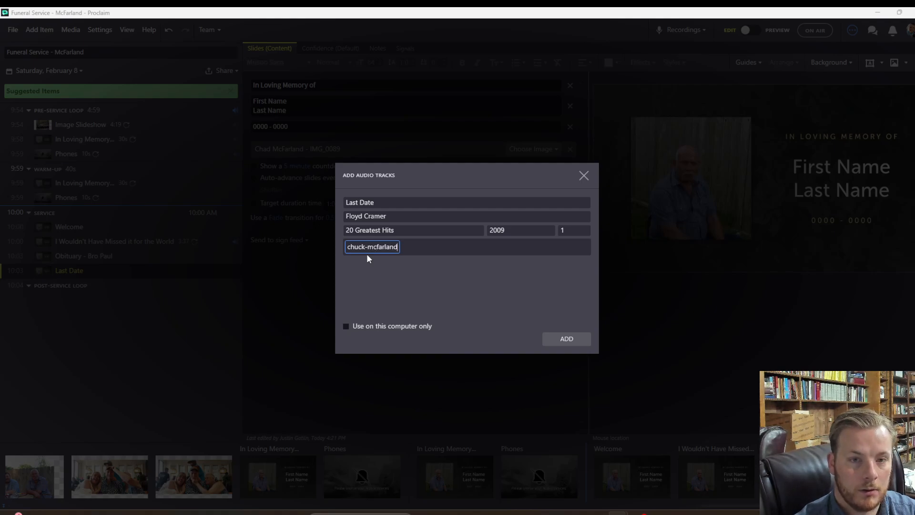
key("Return")
type("funeral")
key("Return")
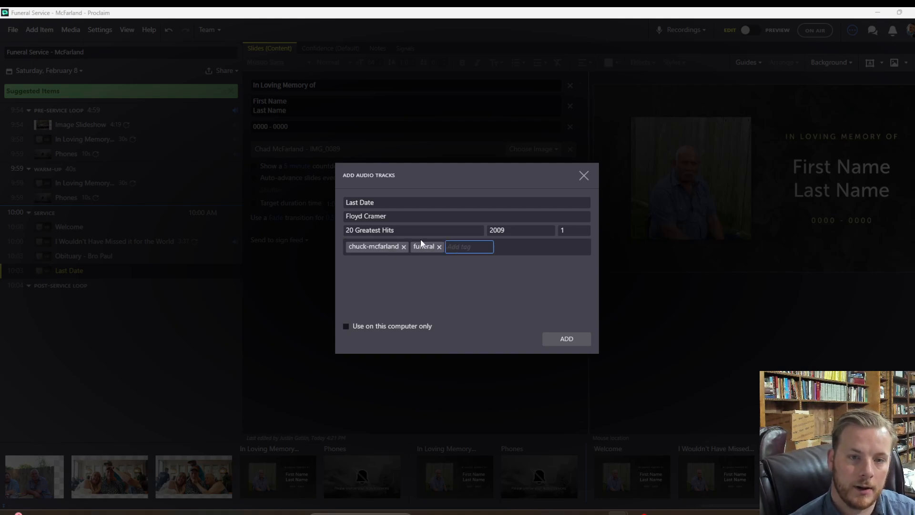
left_click(564, 339)
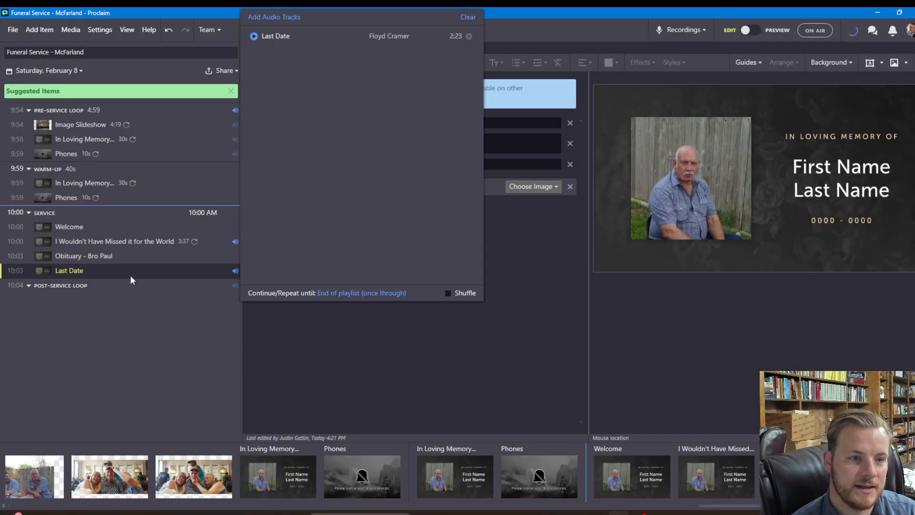
right_click(136, 258)
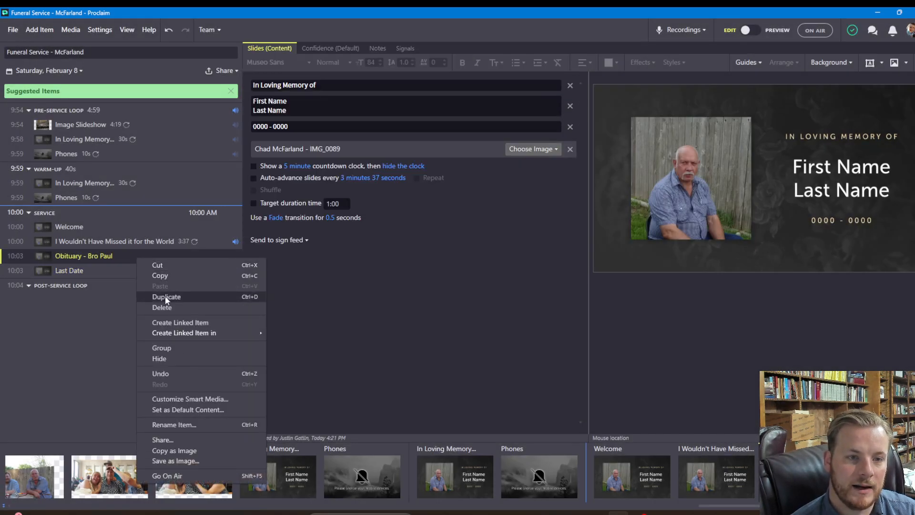
Create two 'Eulogies' items below Last Date from a copy of the Obituary item
left_click(165, 296)
left_click_drag(135, 275, 83, 288)
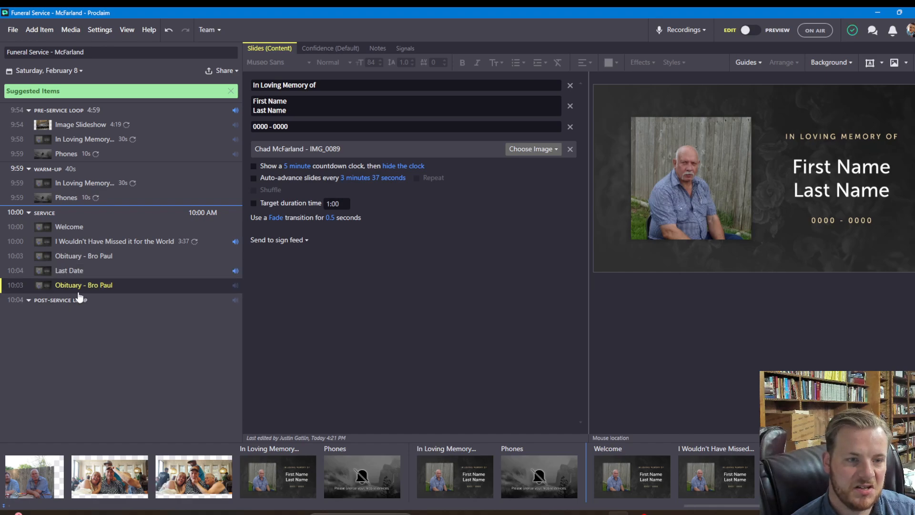
right_click(83, 288)
left_click(119, 228)
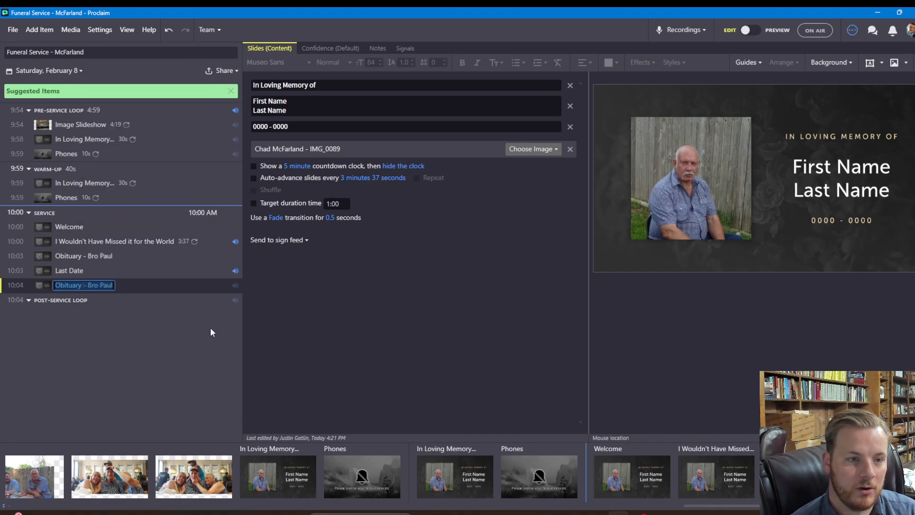
type("Eulogies")
key("Return")
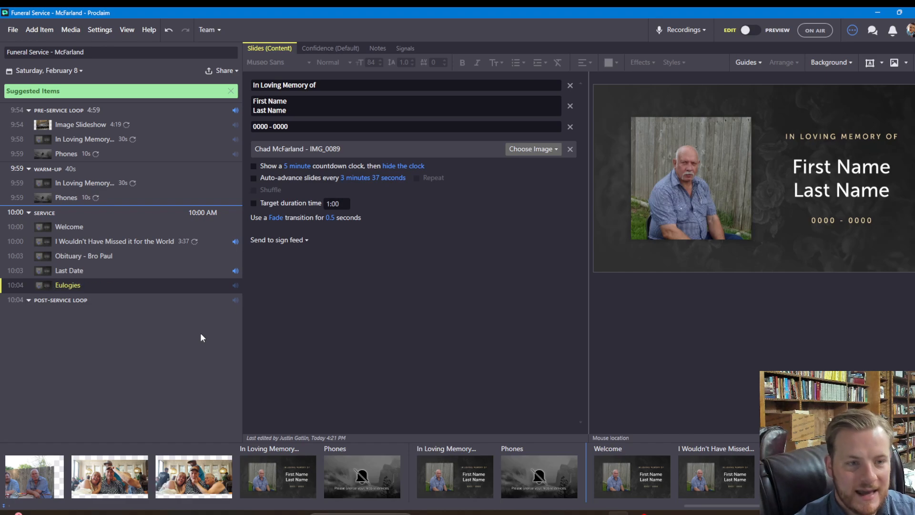
right_click(121, 283)
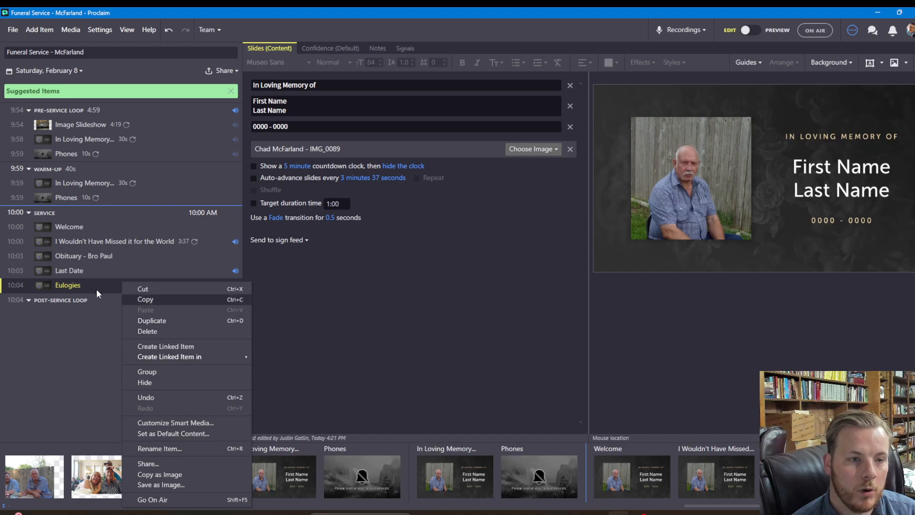
left_click(176, 321)
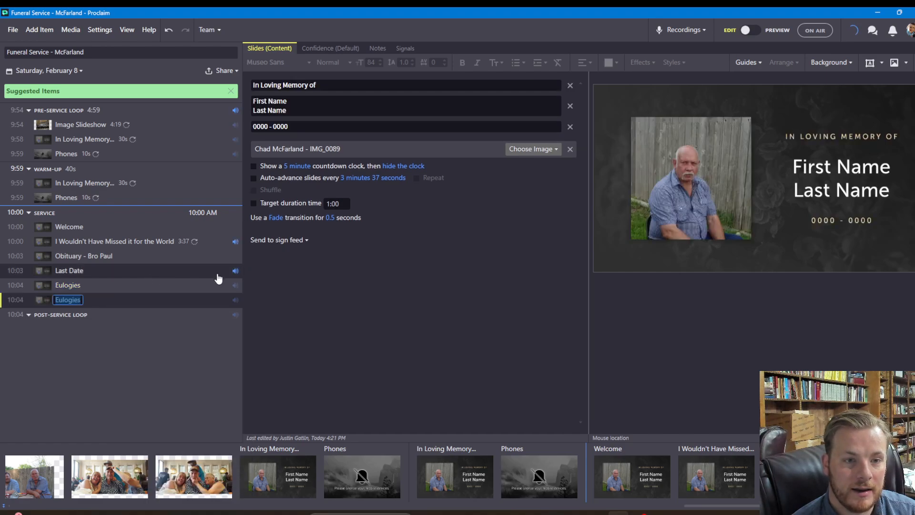
Make the Last Date item auto-advance every 143 seconds (2:23)
left_click(235, 271)
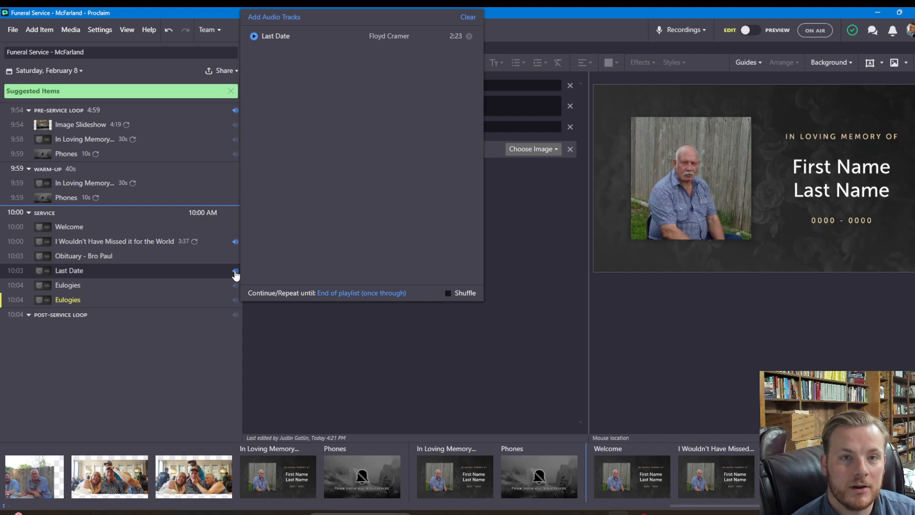
left_click(222, 271)
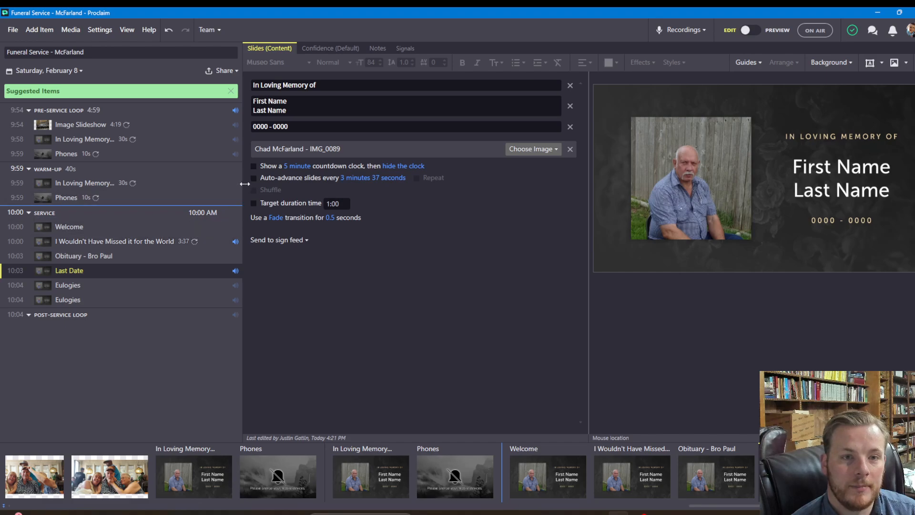
left_click(259, 178)
left_click(352, 178)
left_click(351, 245)
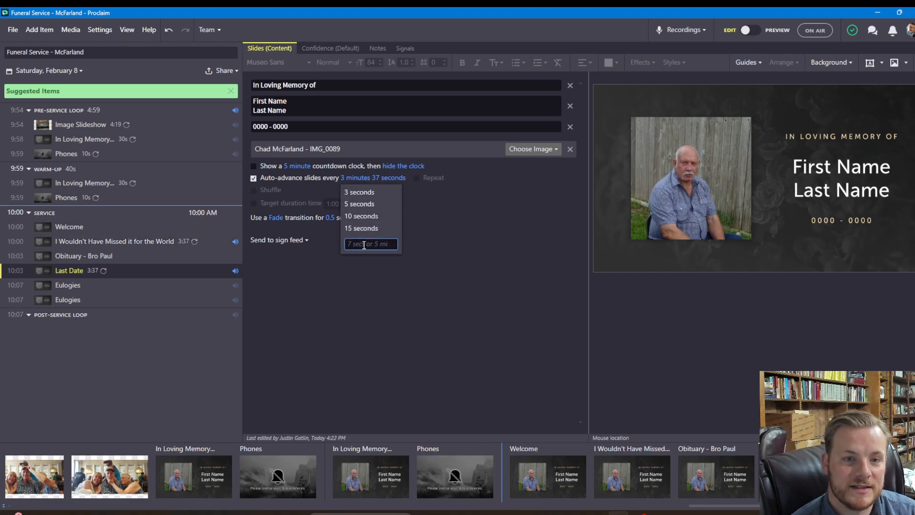
type("143")
key("Return")
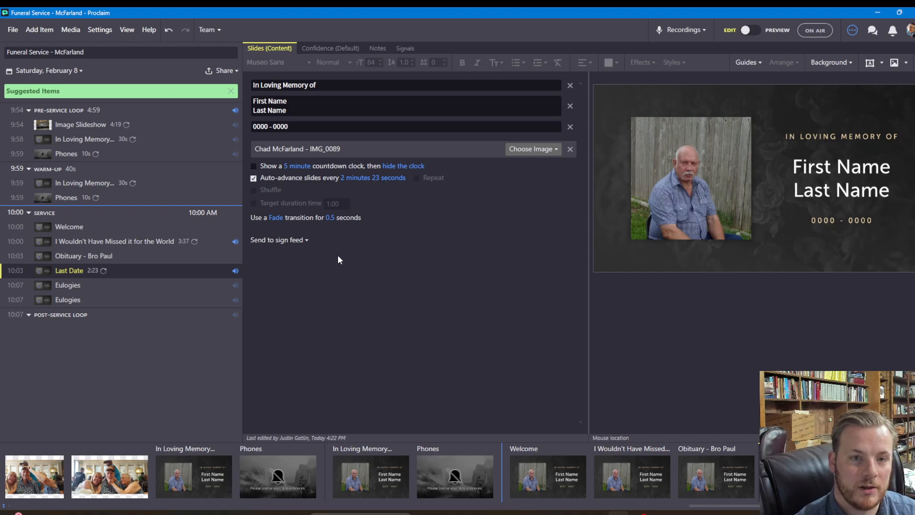
Set Last Date's song to repeat only until End of service item
left_click(235, 271)
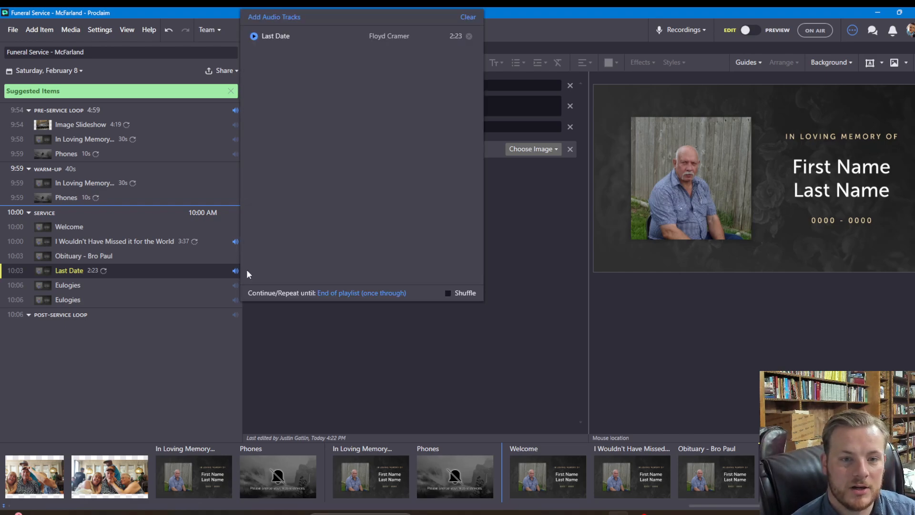
left_click(358, 292)
left_click(362, 319)
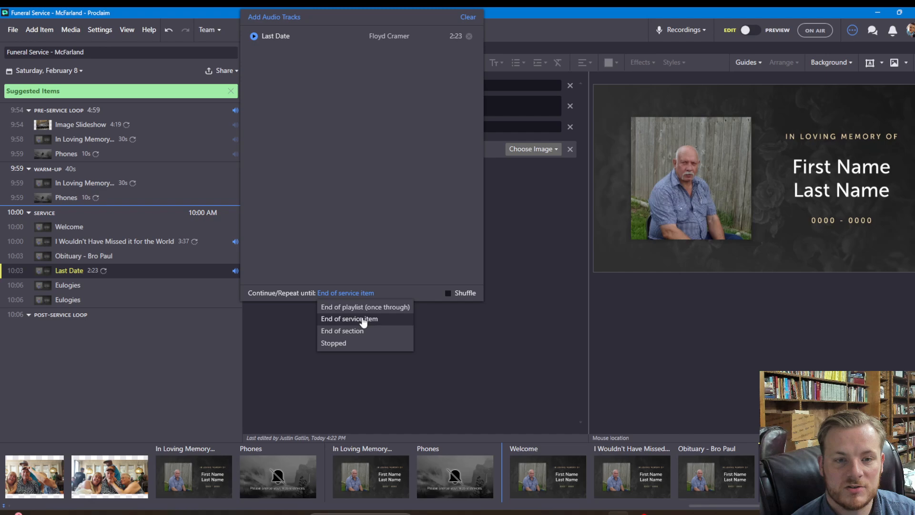
left_click(285, 353)
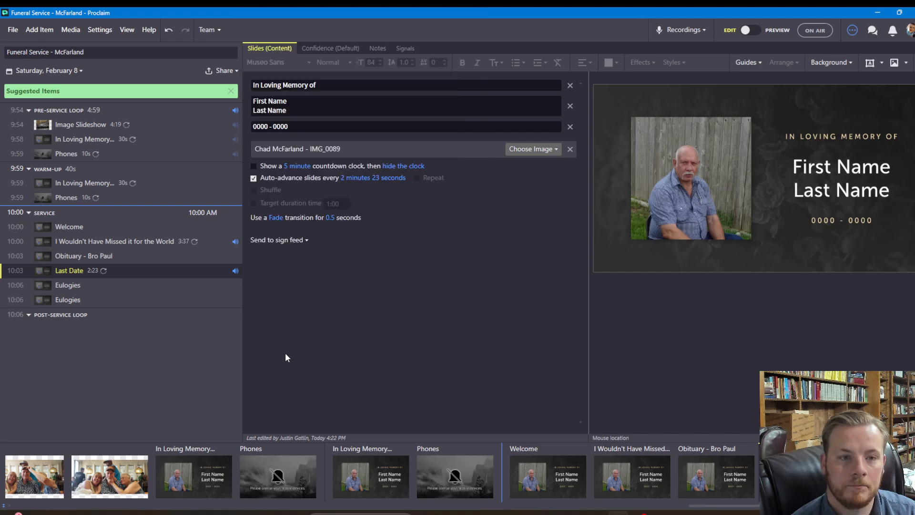
Rename the second Eulogies item to 'Scars in Heaven', correcting the typo
left_click(172, 296)
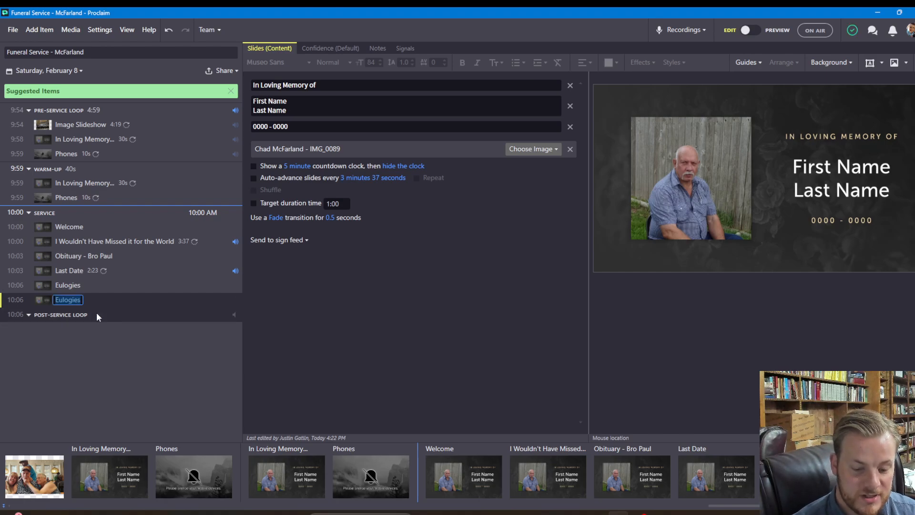
type("Sc")
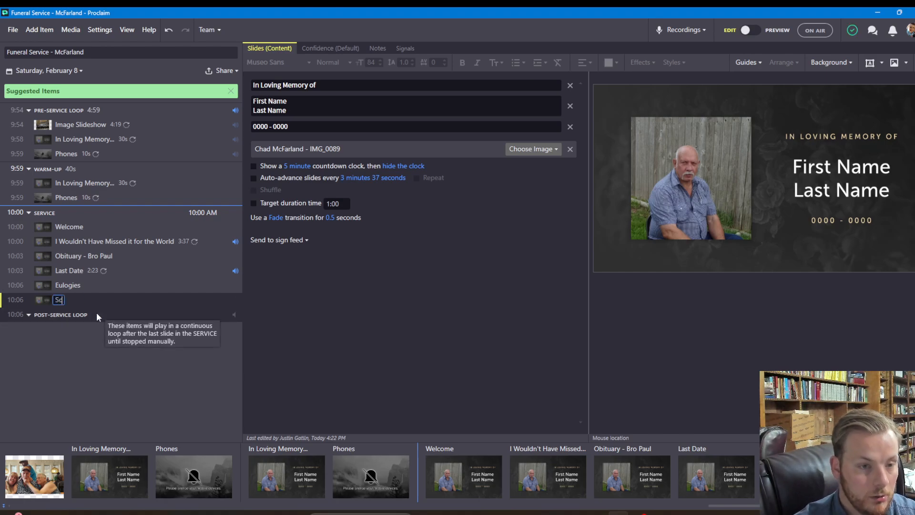
type("ars in Heave")
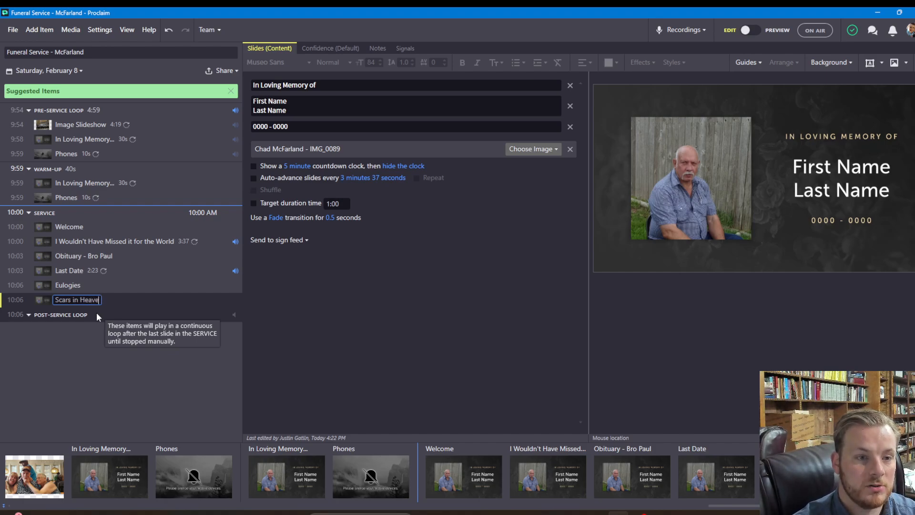
type("m")
left_click(95, 305)
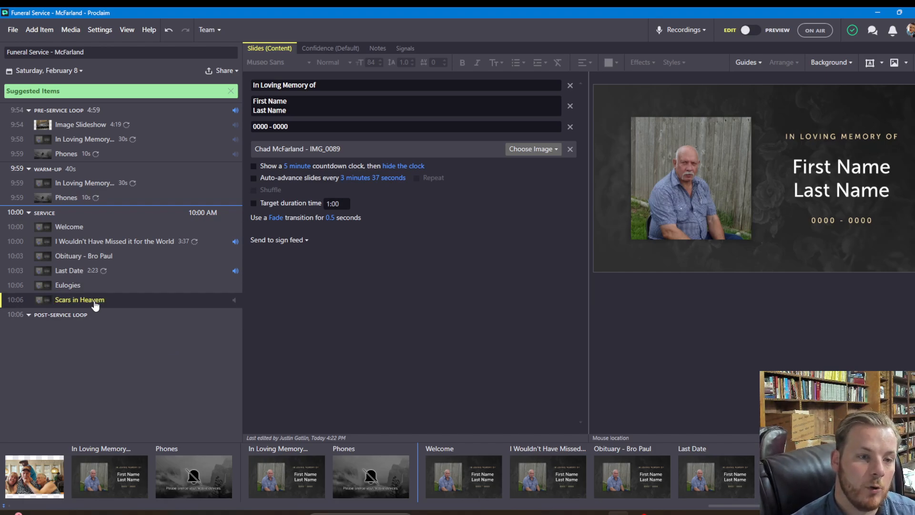
left_click(95, 302)
left_click(102, 301)
key("Return")
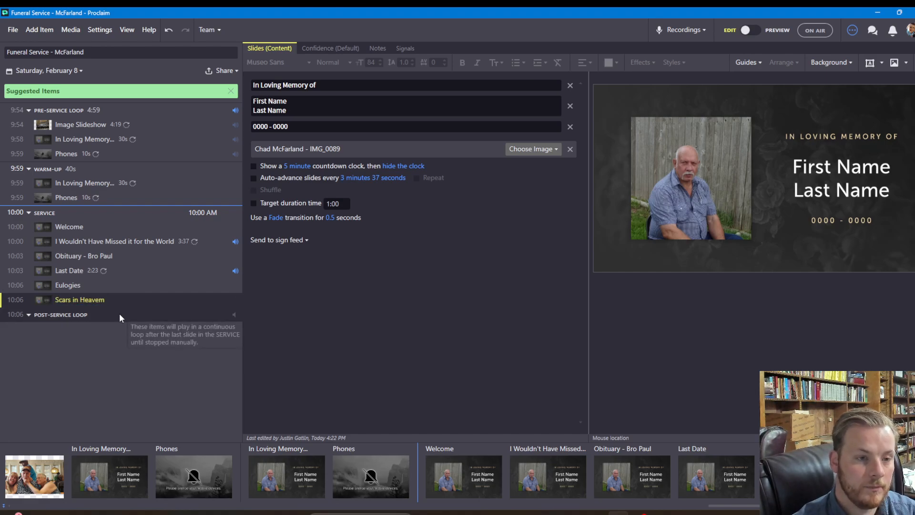
Add the Scars in Heaven song from the library as the item's background audio
left_click(235, 301)
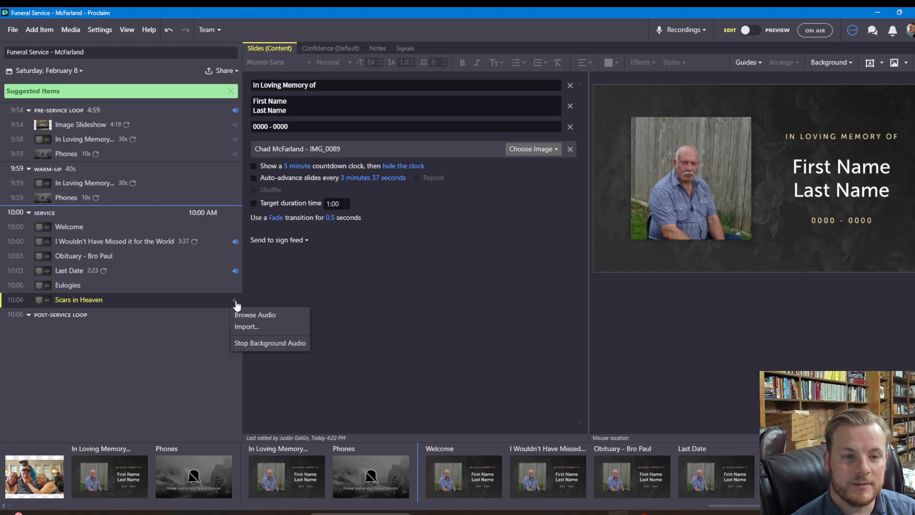
left_click(250, 316)
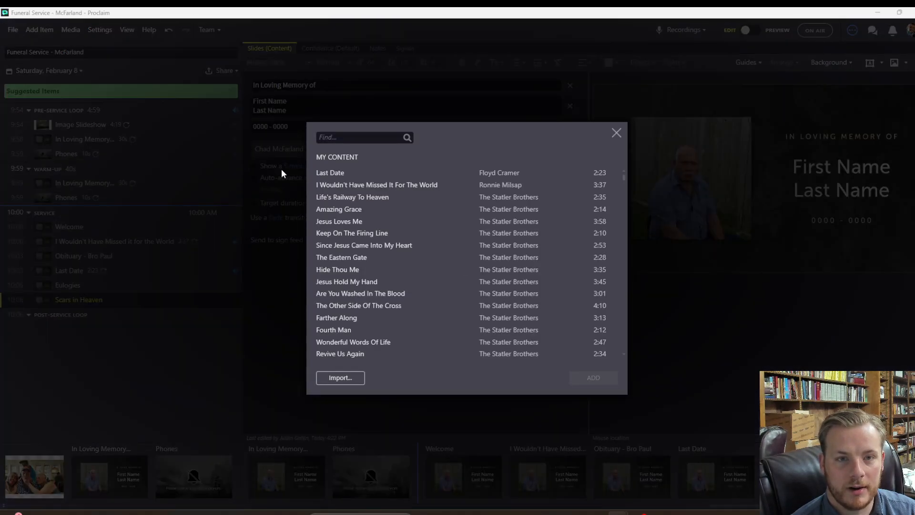
left_click(341, 140)
type("d")
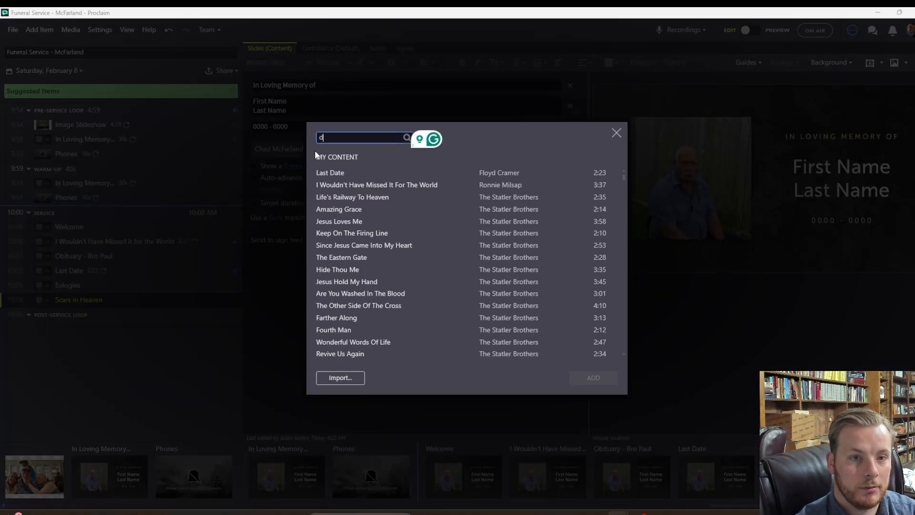
key("BackSpace")
type("scars")
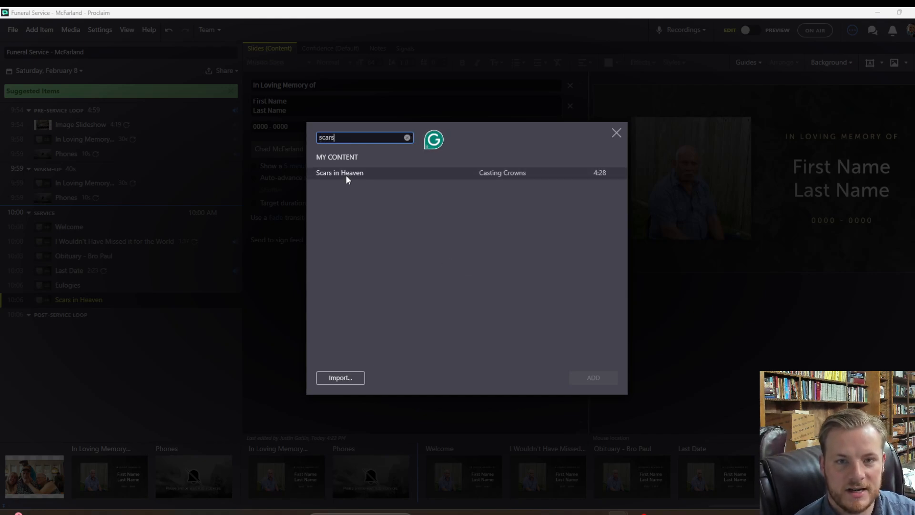
left_click(346, 176)
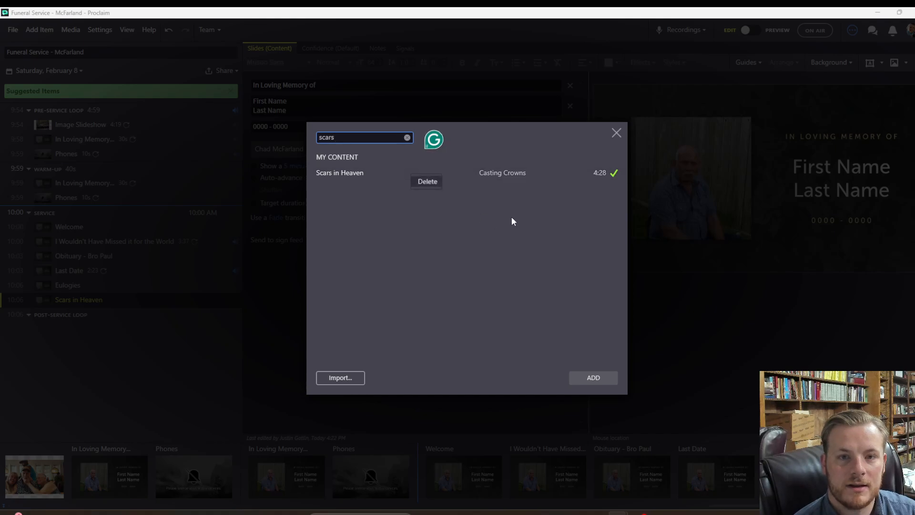
left_click(594, 379)
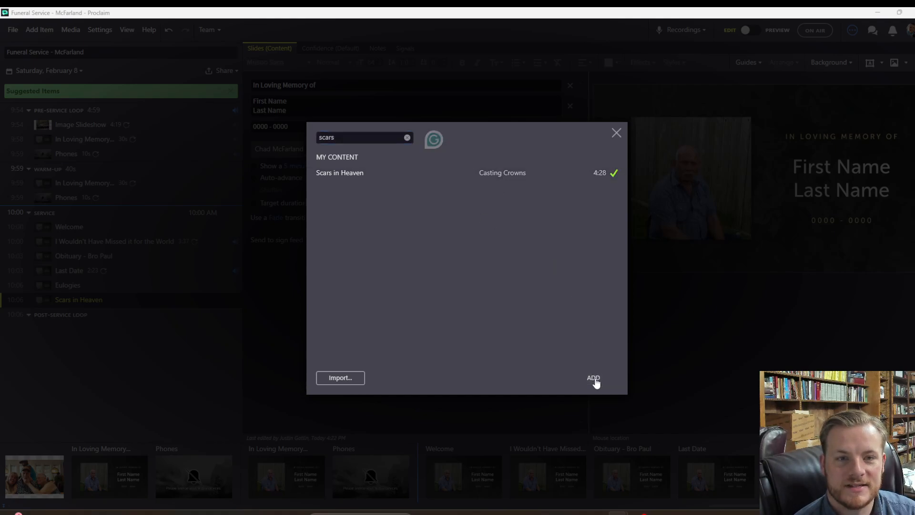
Set the Scars in Heaven song to play until the item ends
left_click(235, 301)
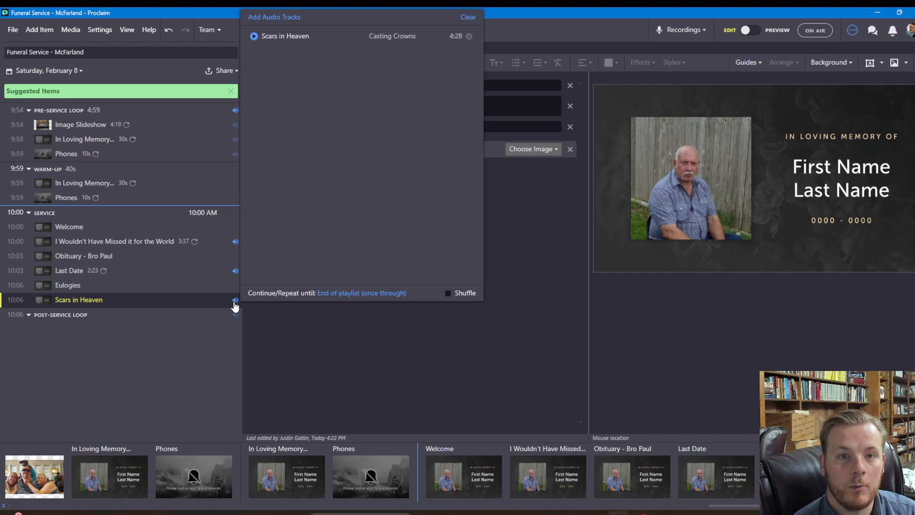
left_click(334, 293)
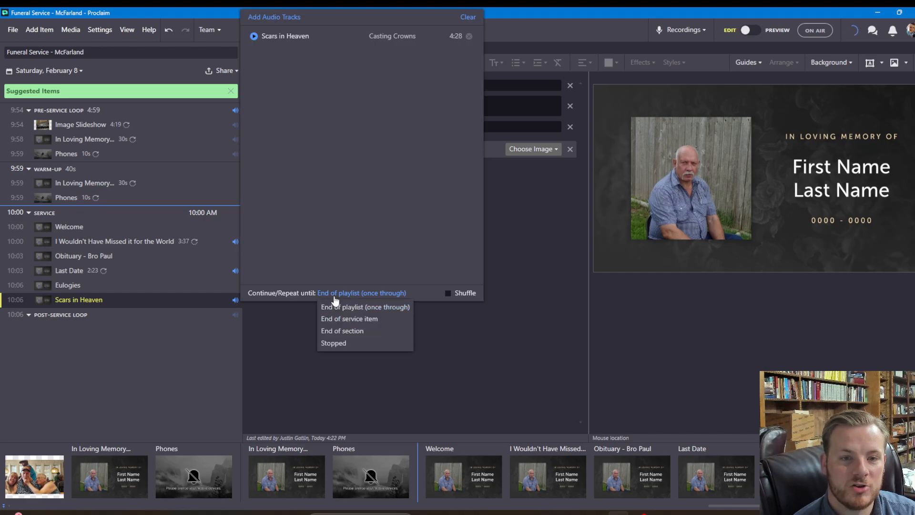
left_click(343, 320)
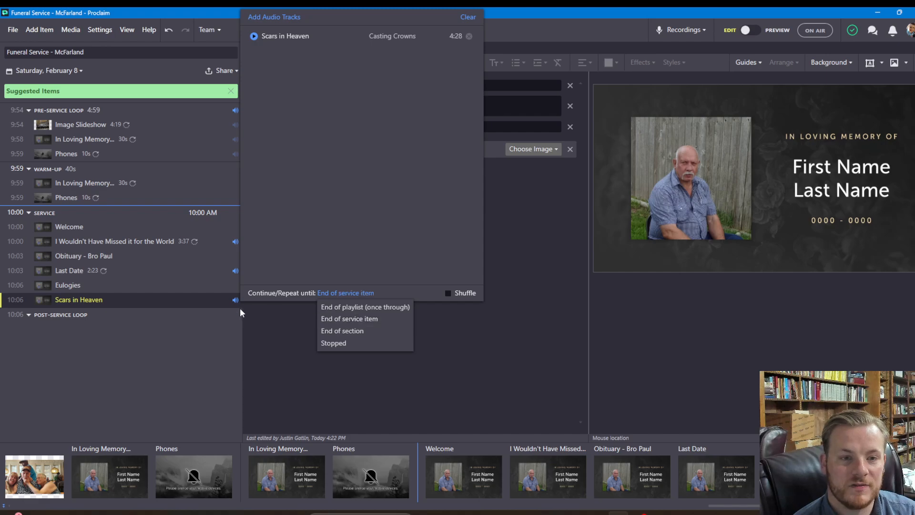
left_click(268, 332)
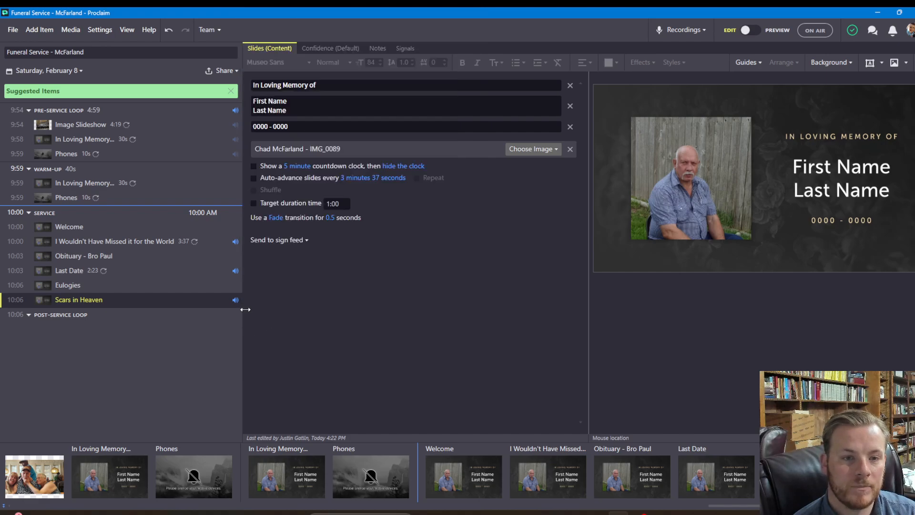
Turn on auto-advance slides with a custom 4:28 duration
left_click(295, 179)
left_click(361, 178)
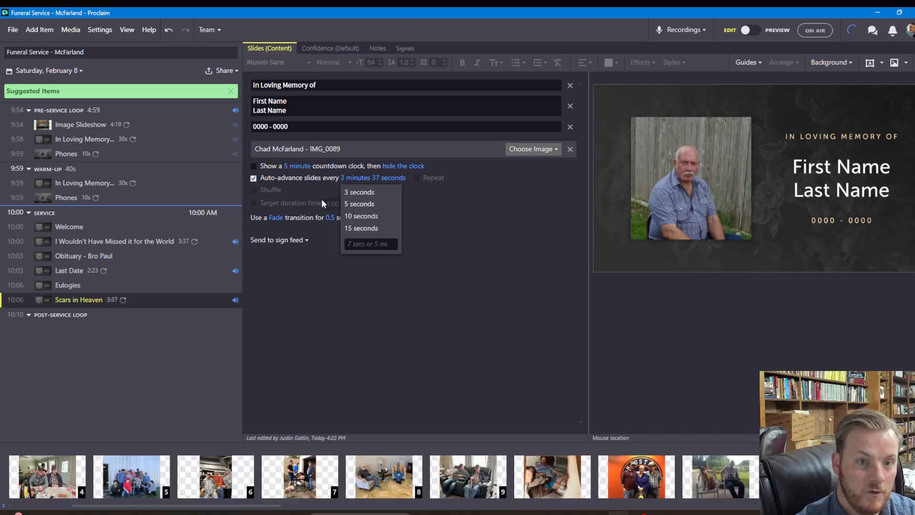
left_click(357, 244)
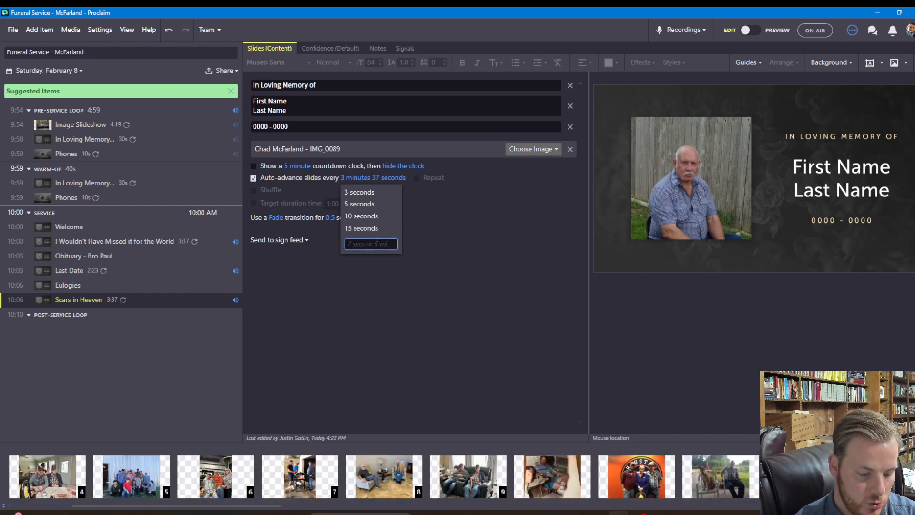
type("4:28")
key("Return")
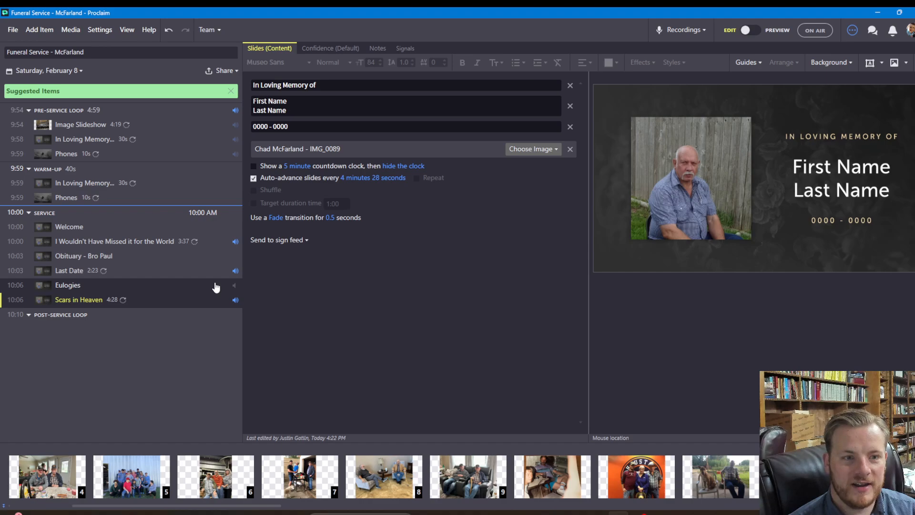
Duplicate Eulogies, place the copy below Scars in Heaven and rename it 'Dismissal'
right_click(143, 290)
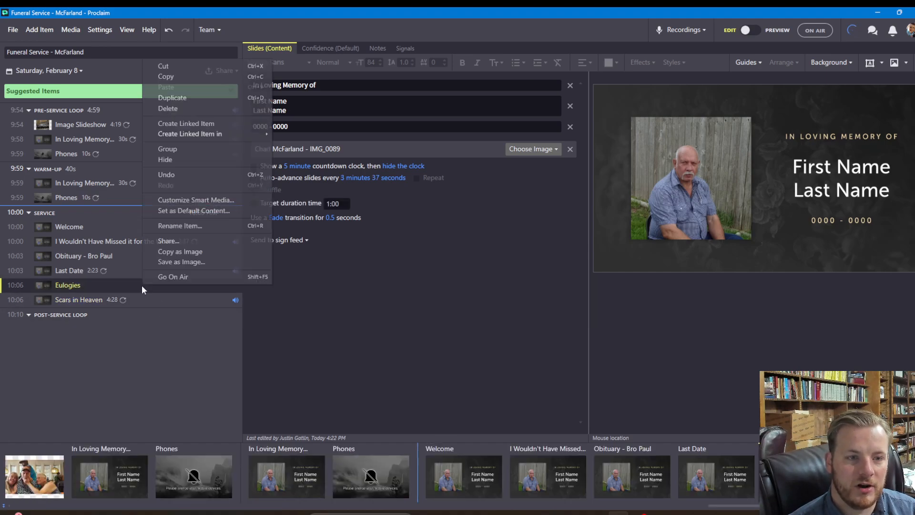
left_click(166, 98)
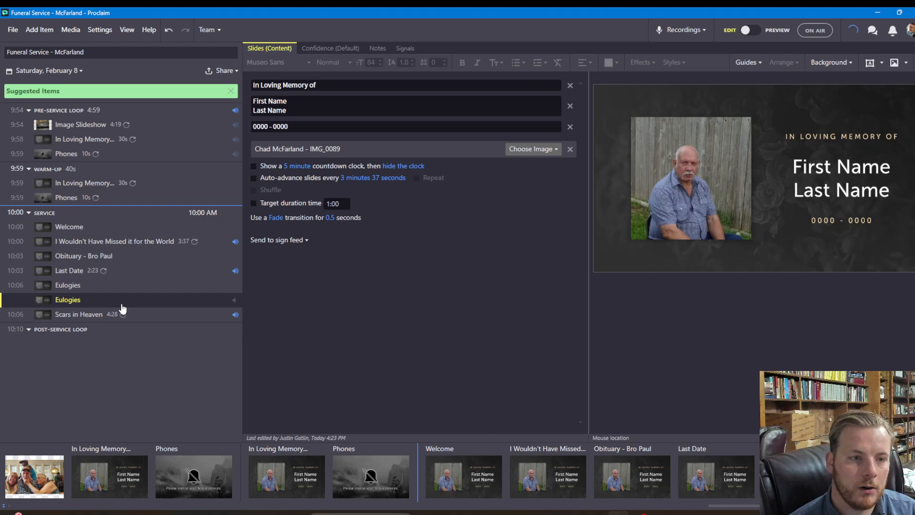
left_click_drag(122, 301, 74, 322)
double_click(72, 316)
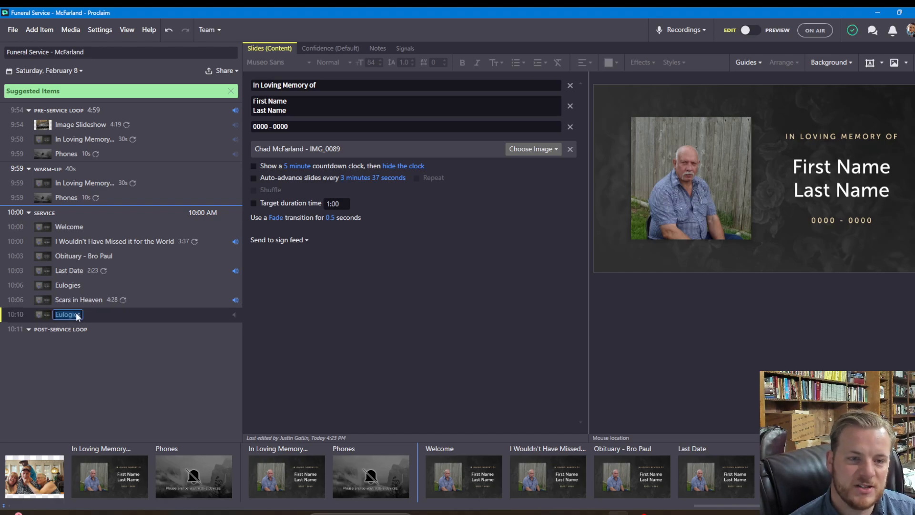
type("Dismis")
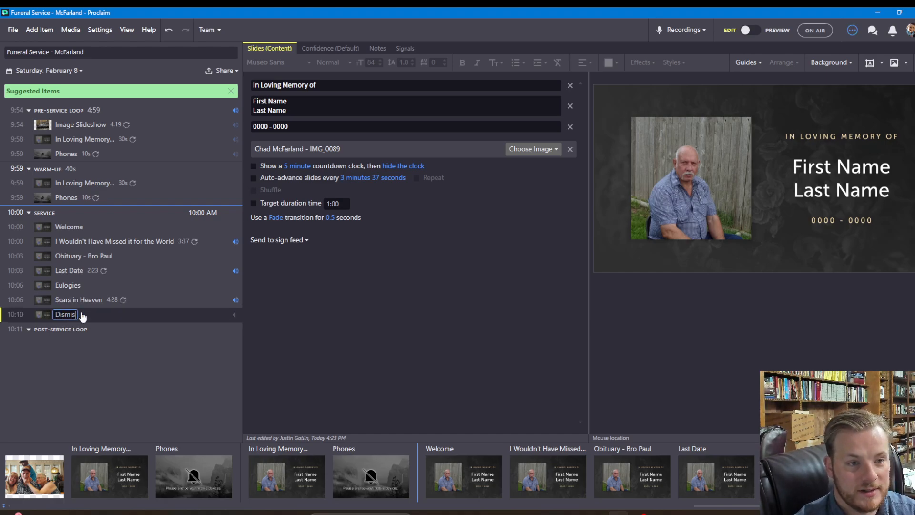
type("sal")
key("Return")
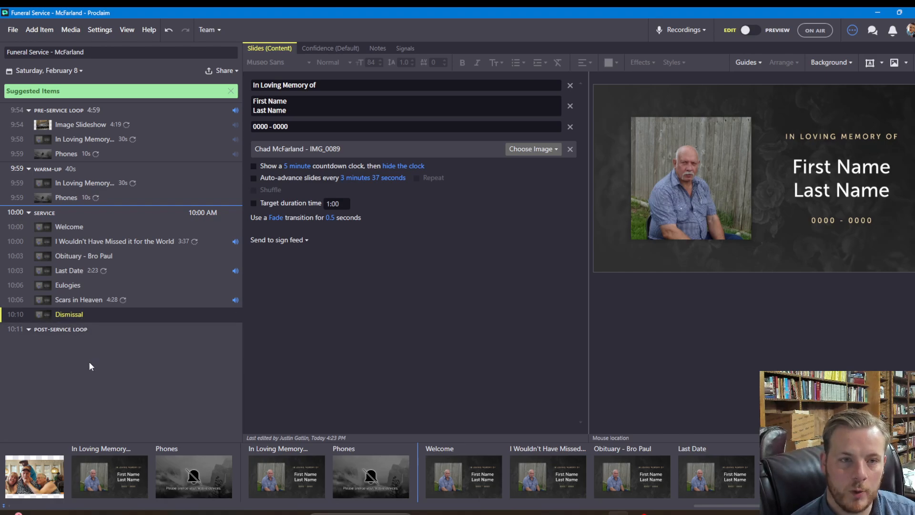
Duplicate the Image Slideshow item and move the copy into the Post-Service Loop
right_click(146, 127)
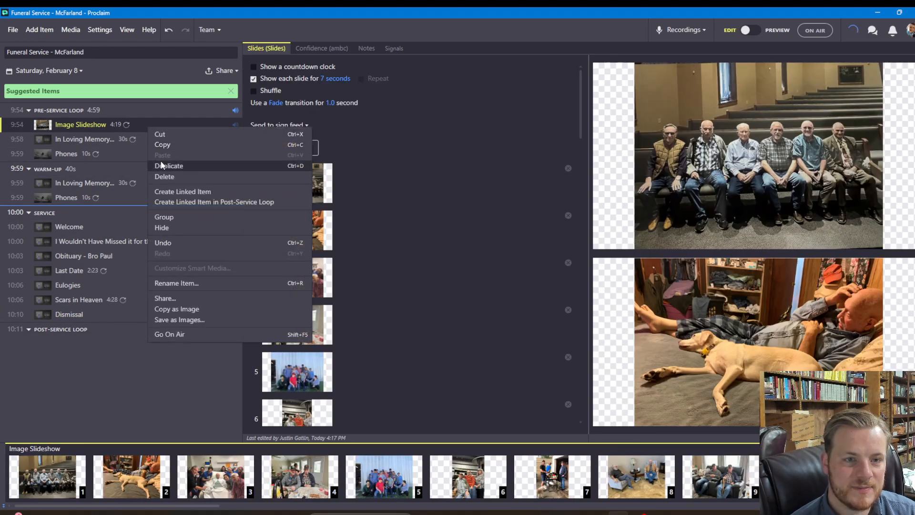
left_click(173, 165)
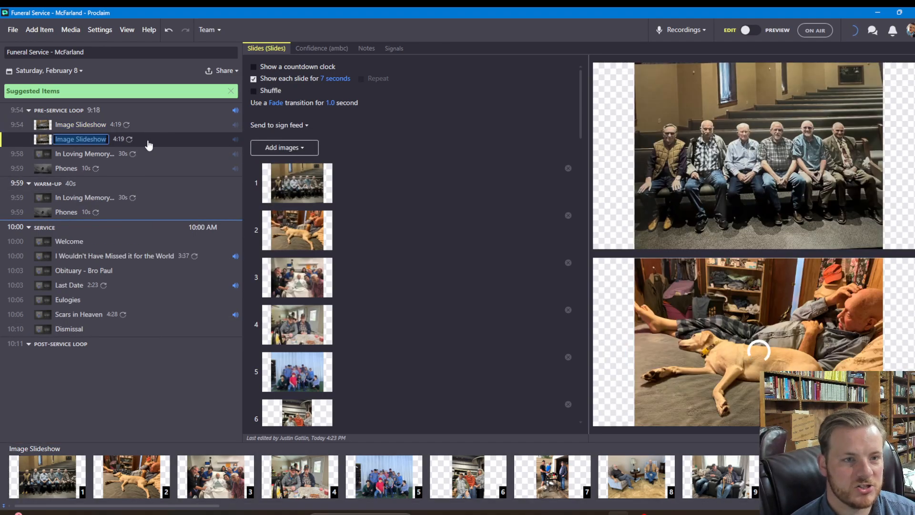
left_click_drag(148, 145, 153, 360)
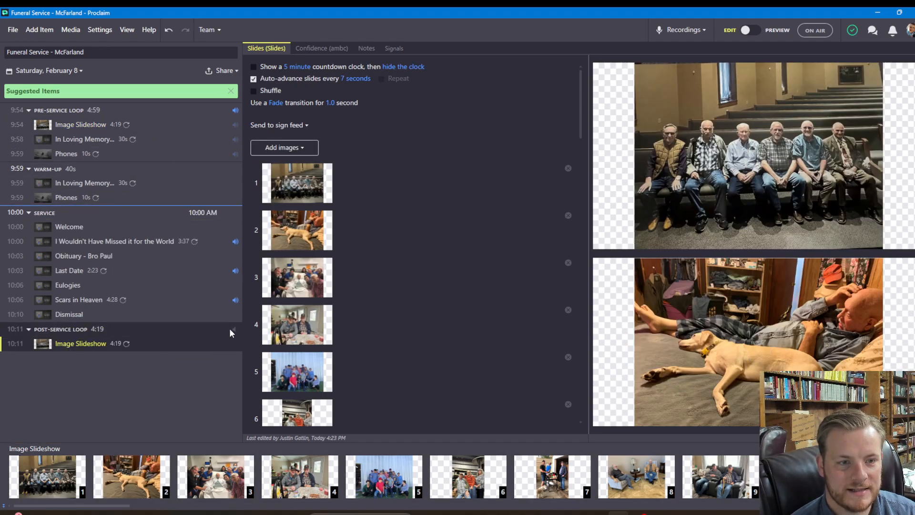
Add the piano tracks Blessed Assurance, Amazing Grace and Only Trust Him to the loop
left_click(233, 329)
left_click(245, 344)
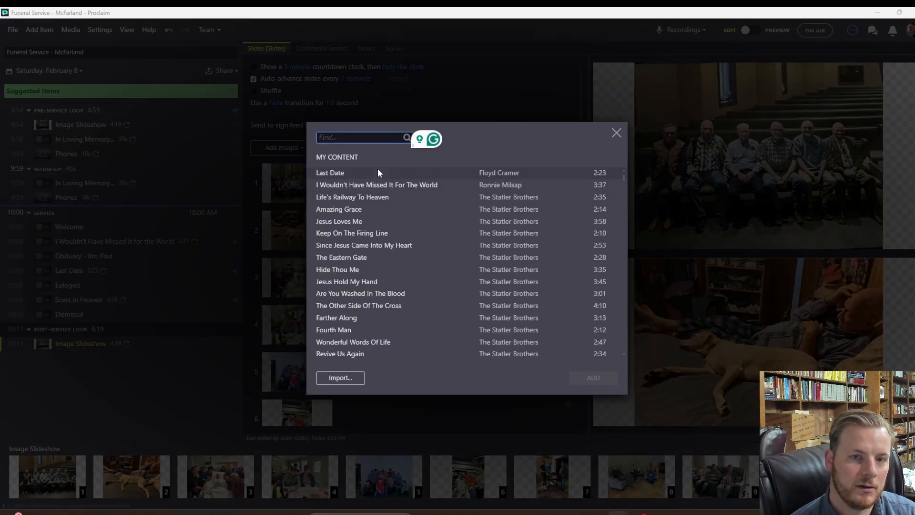
left_click(370, 213)
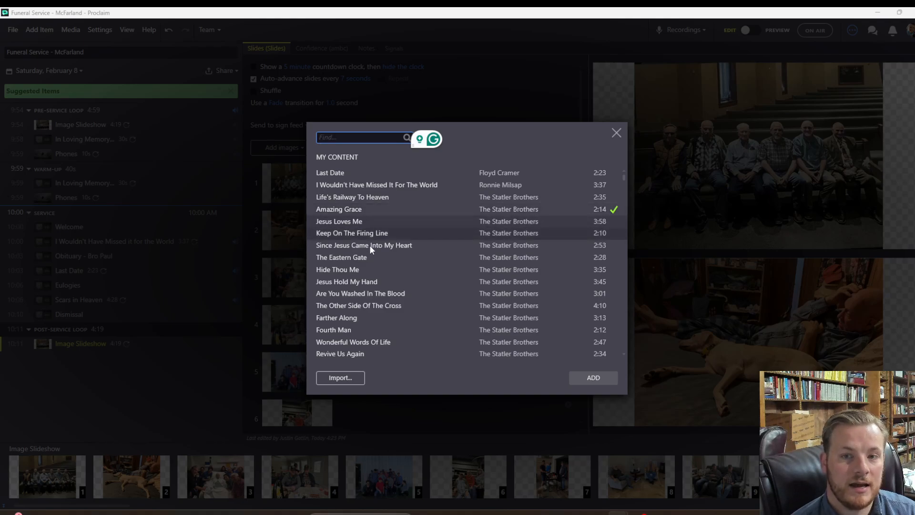
scroll(385, 291, "down", 1)
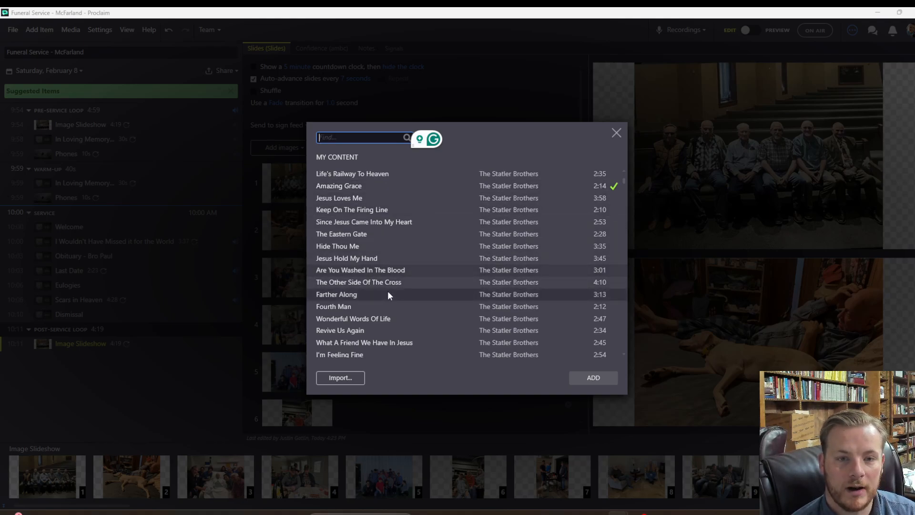
scroll(390, 276, "up", 1)
left_click(397, 210)
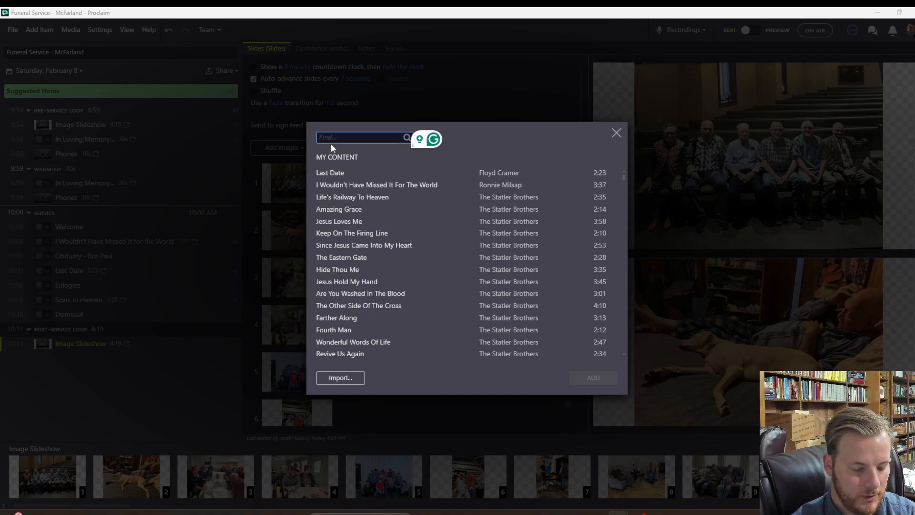
type("piano")
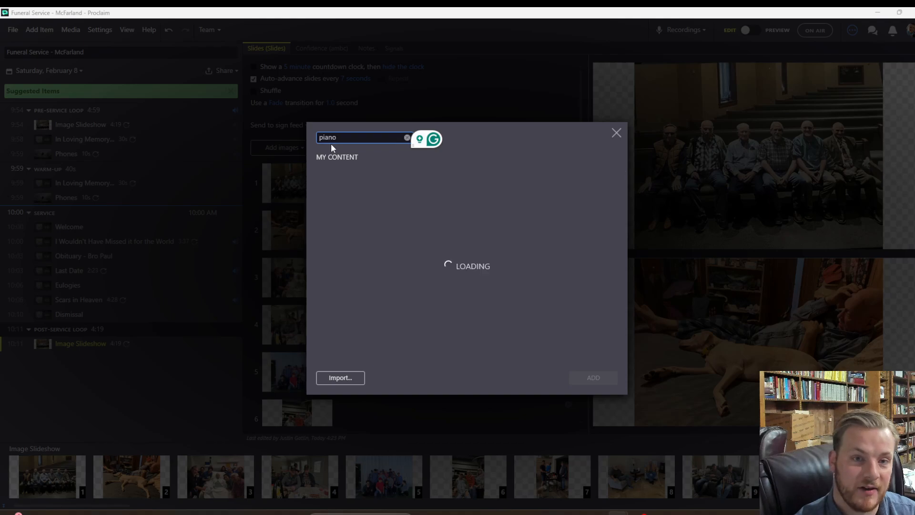
left_click(369, 236)
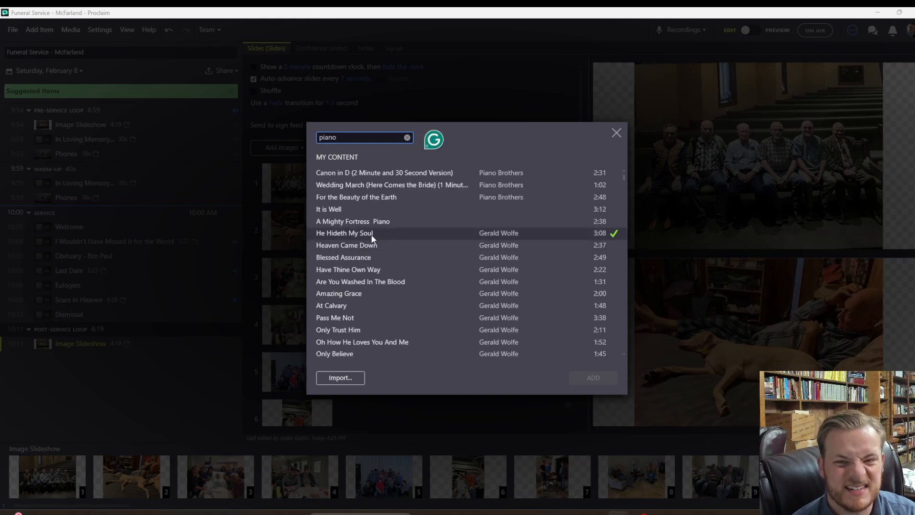
left_click(370, 247)
left_click(383, 238)
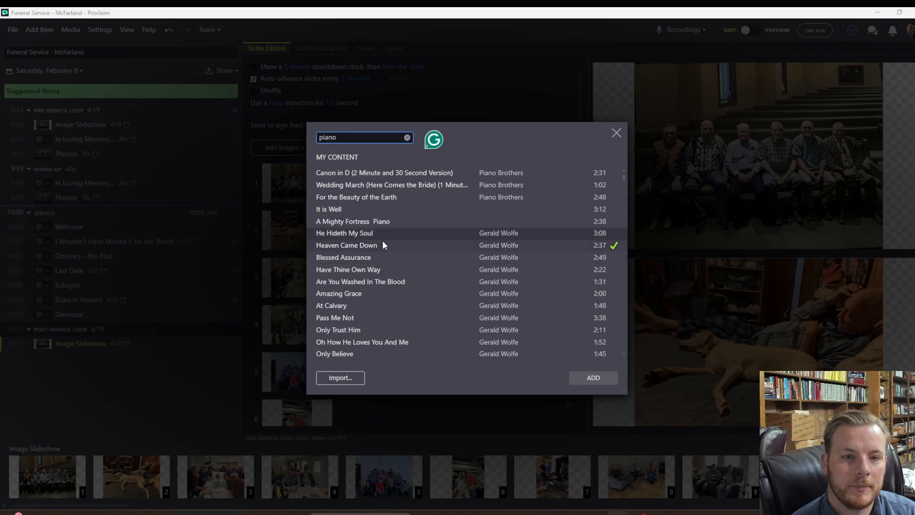
left_click(382, 248)
left_click(380, 262)
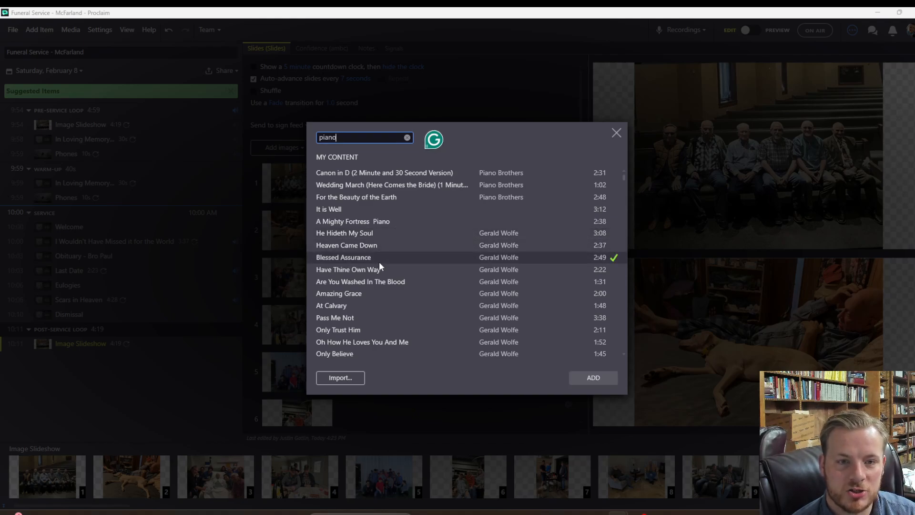
left_click(378, 295)
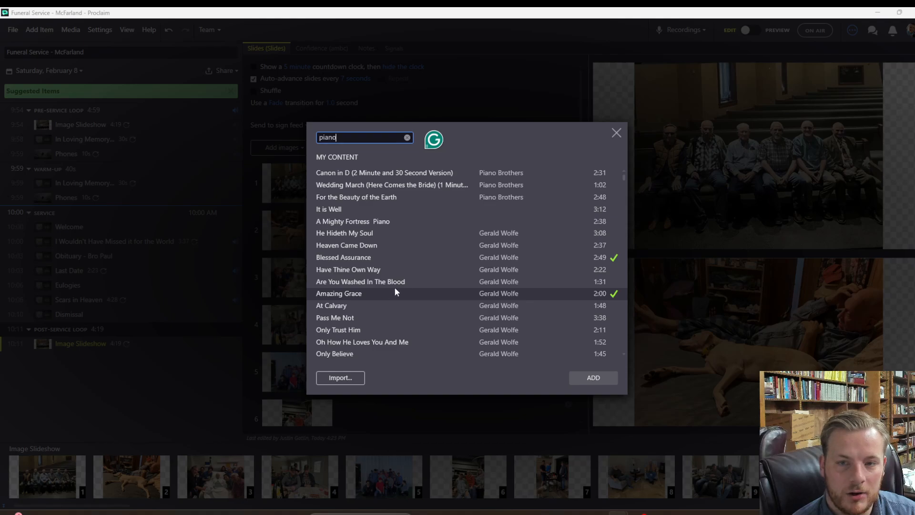
scroll(430, 281, "down", 1)
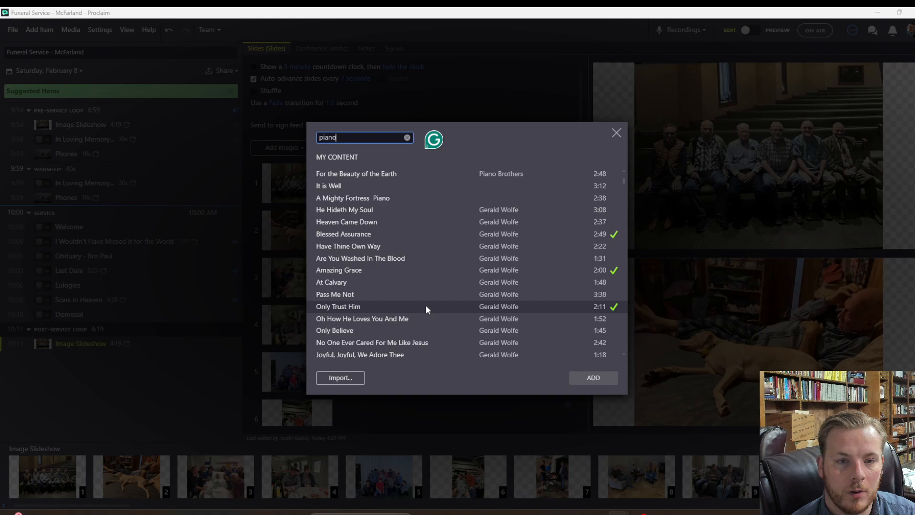
left_click(593, 377)
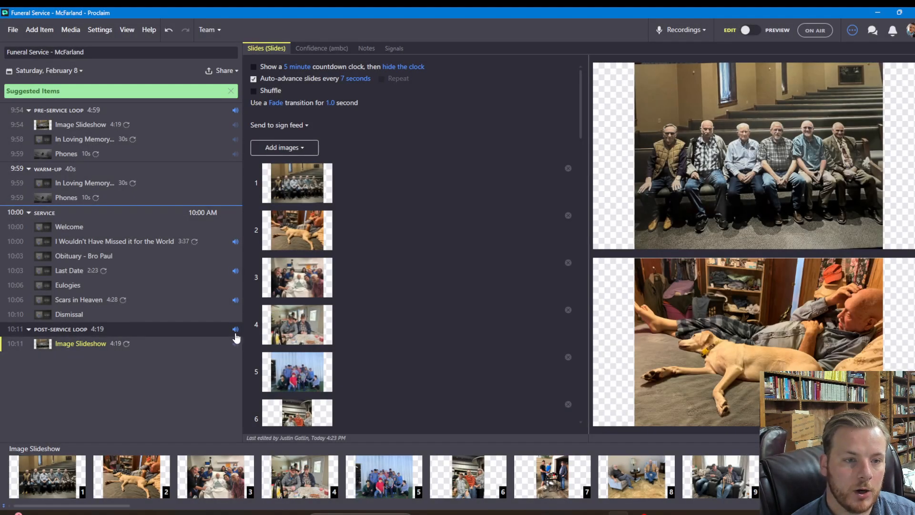
Review the loop's audio tracks and their repeat options
left_click(235, 329)
left_click(342, 321)
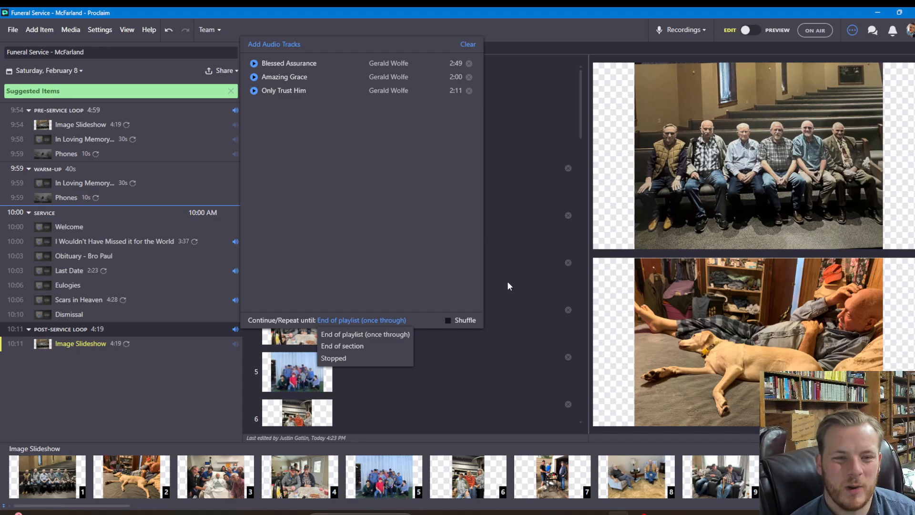
left_click(184, 381)
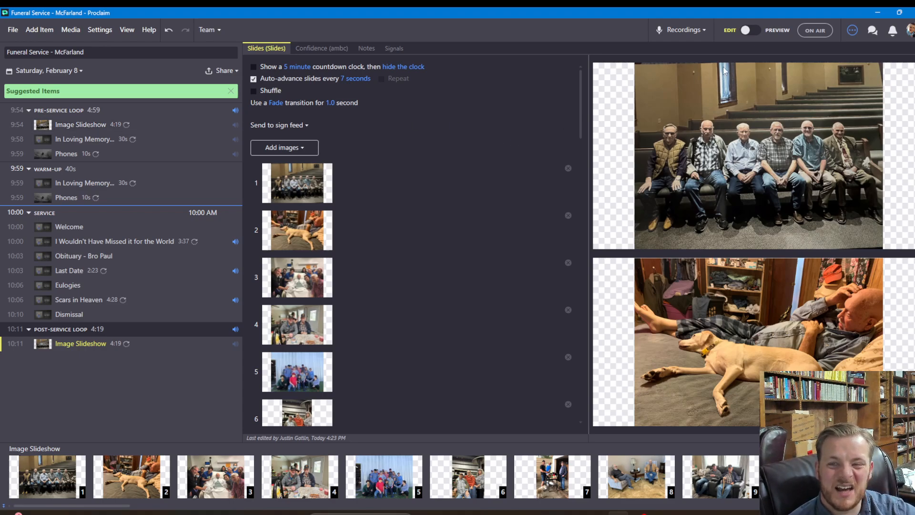
mouse_move(854, 41)
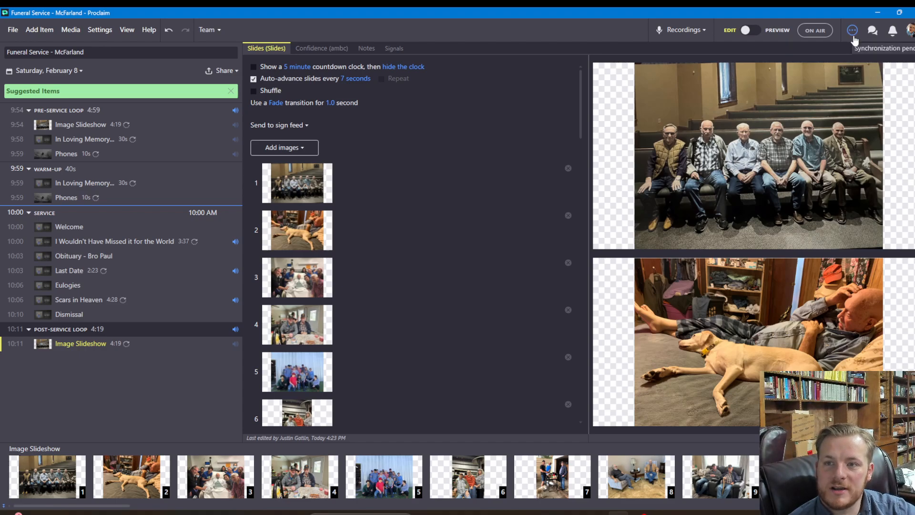